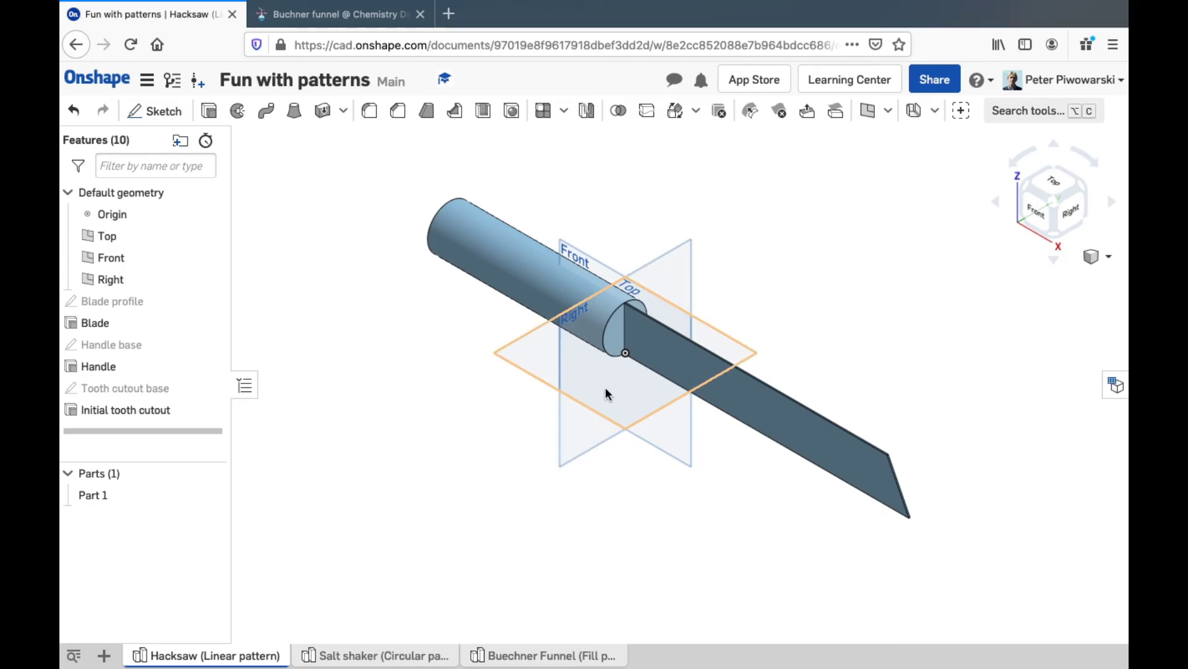
Examine the notch where the blade meets the handle and highlight the Initial tooth cutout feature that forms it
right_click_drag(618, 395, 693, 362)
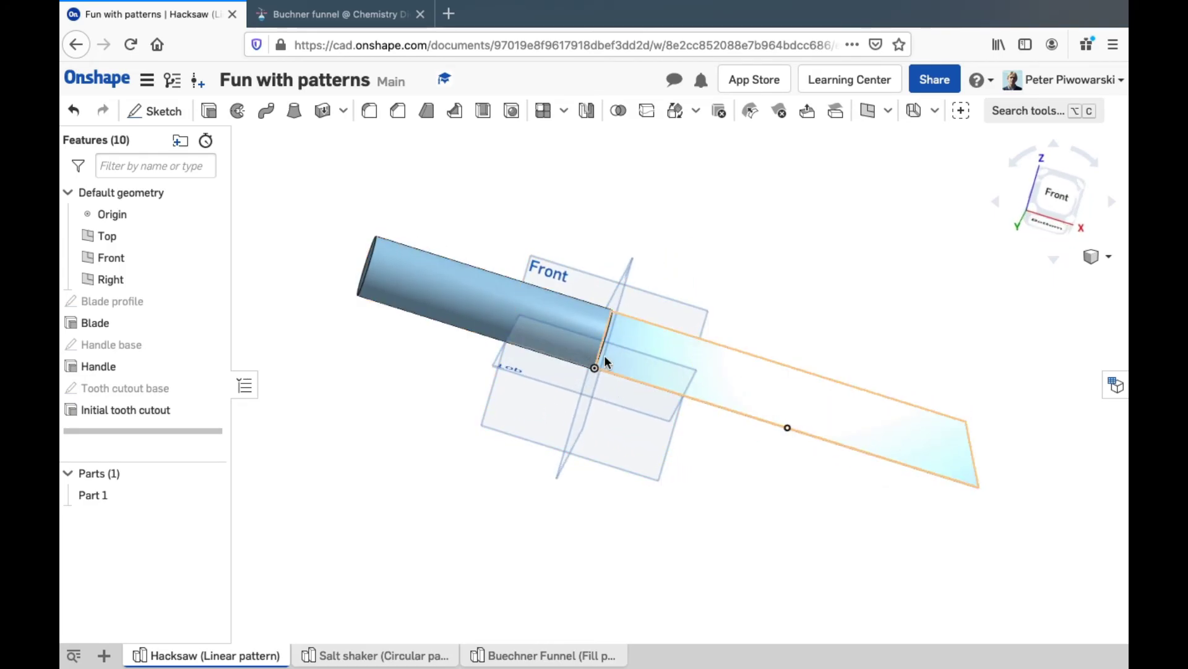
scroll(605, 362, "up", 5)
scroll(579, 376, "up", 5)
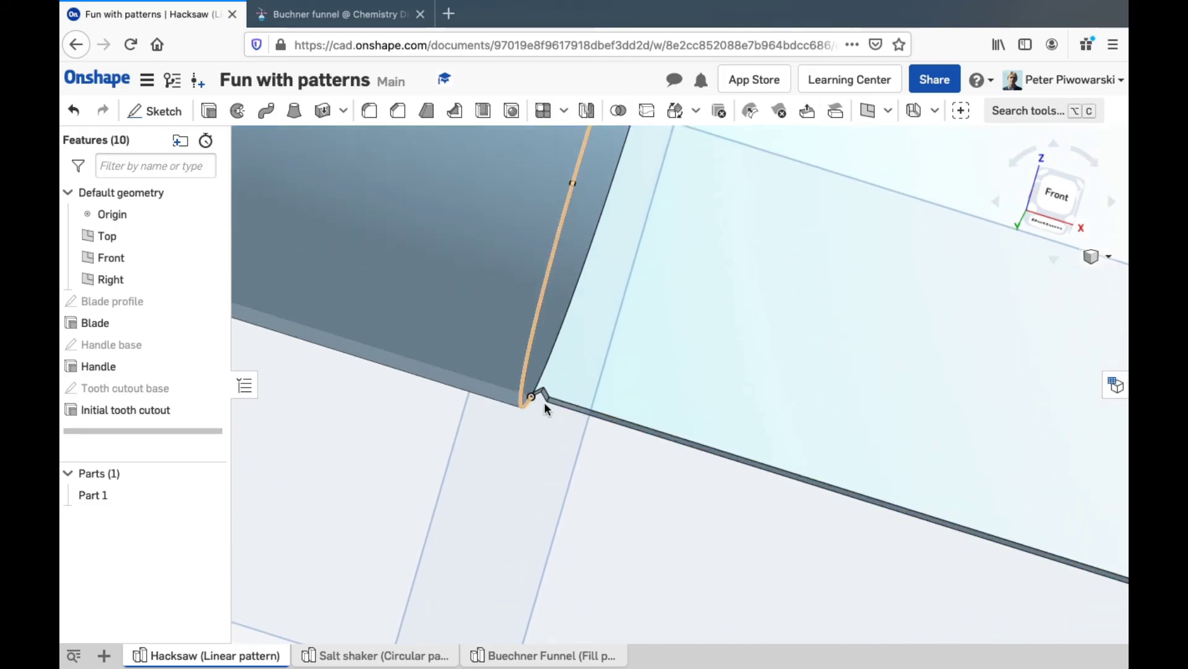
scroll(548, 393, "up", 5)
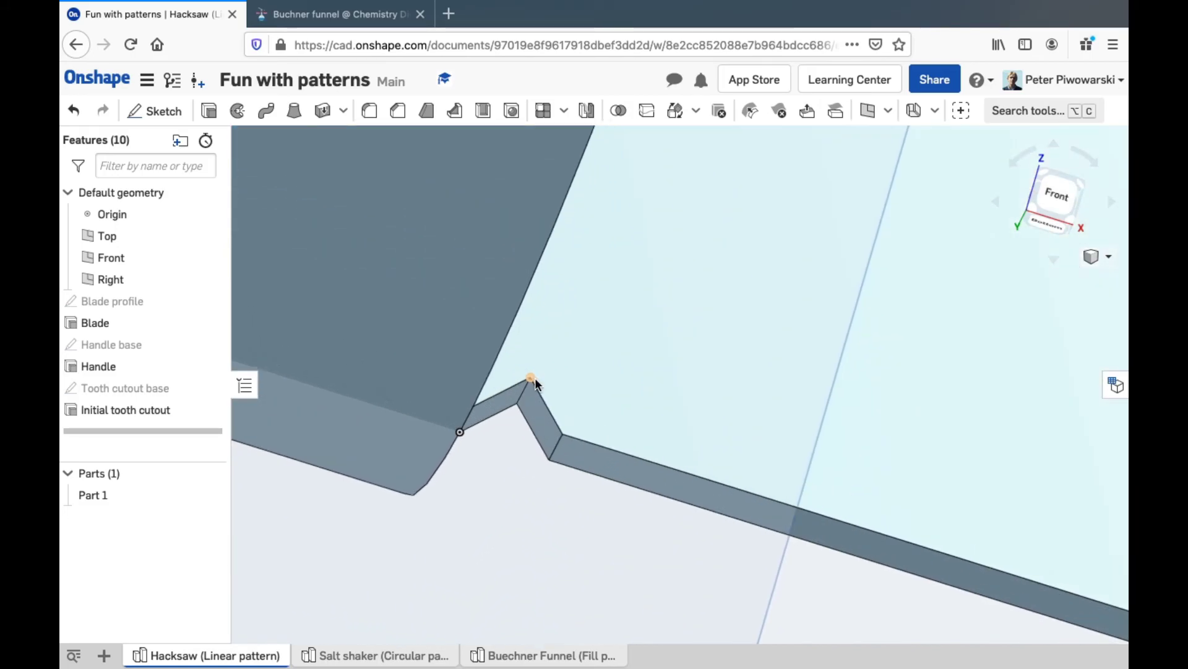
right_click(536, 377)
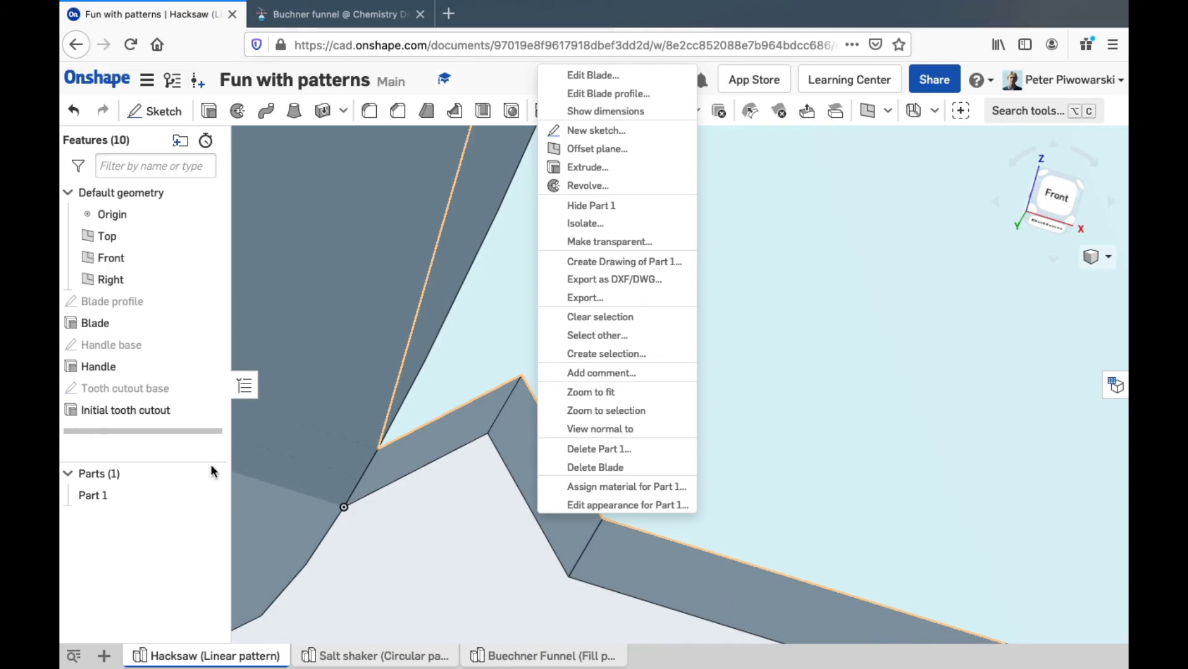
left_click(397, 525)
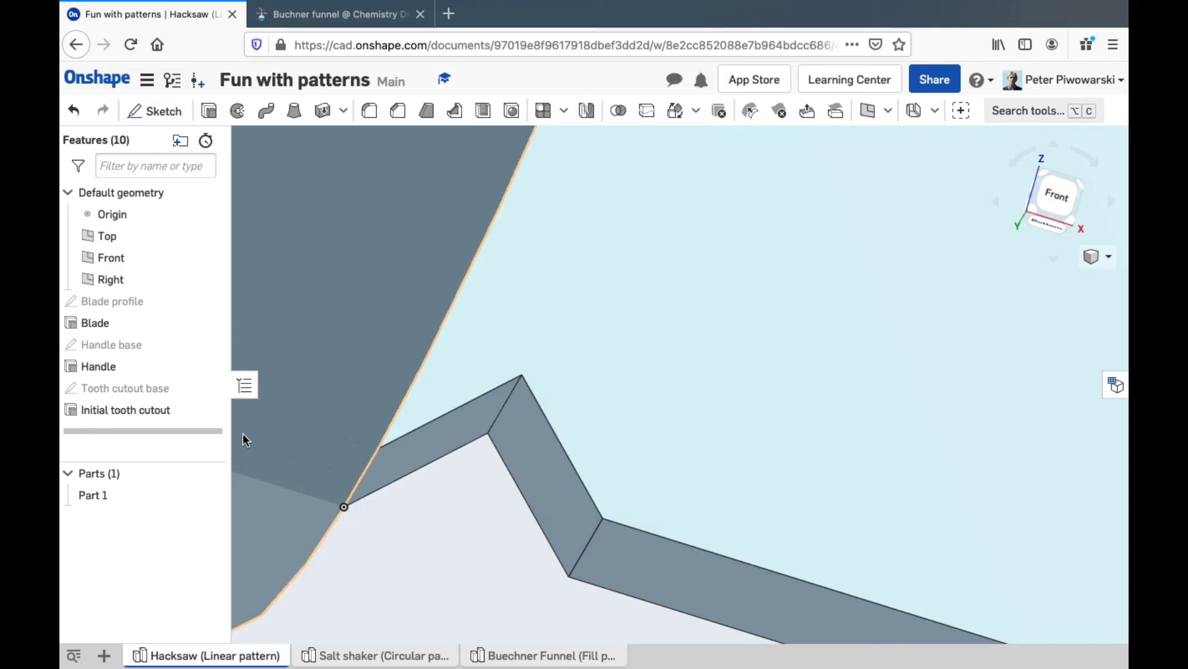
left_click(151, 410)
scroll(462, 544, "down", 3)
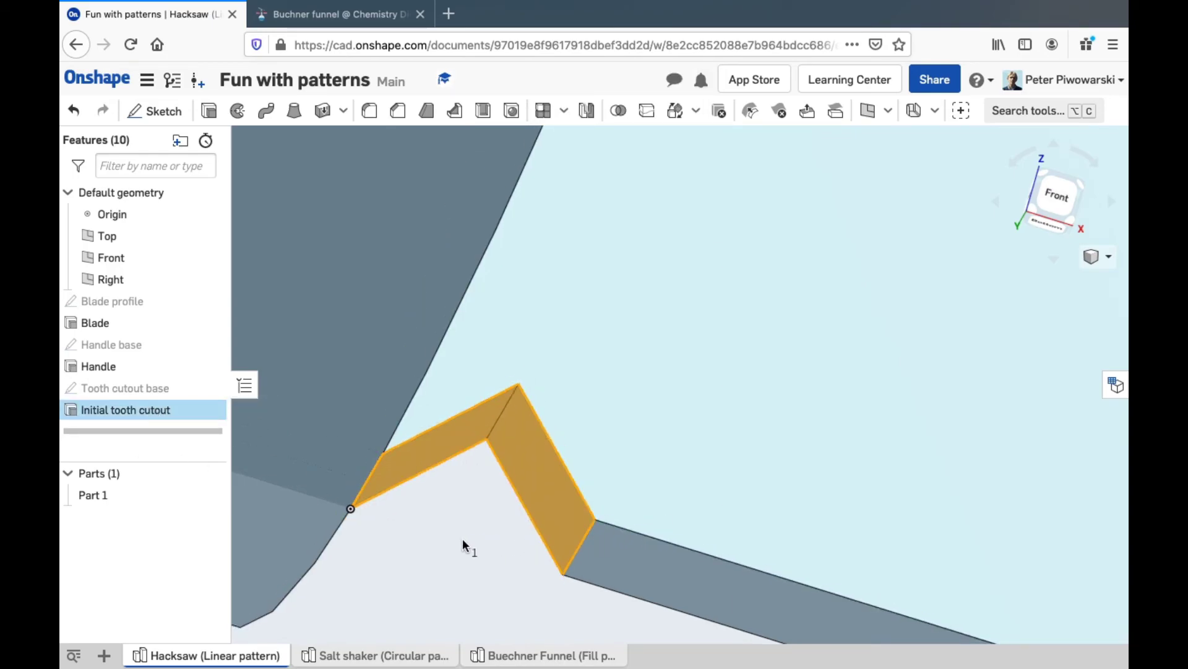
scroll(463, 537, "down", 3)
scroll(472, 533, "down", 2)
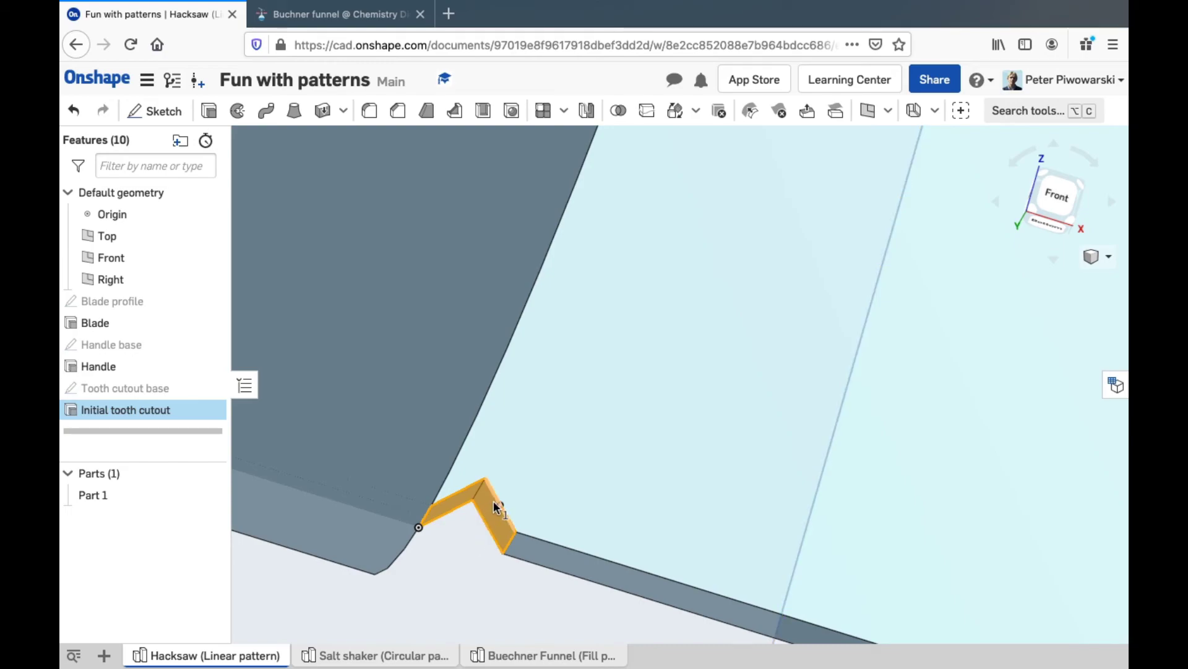
left_click(455, 550)
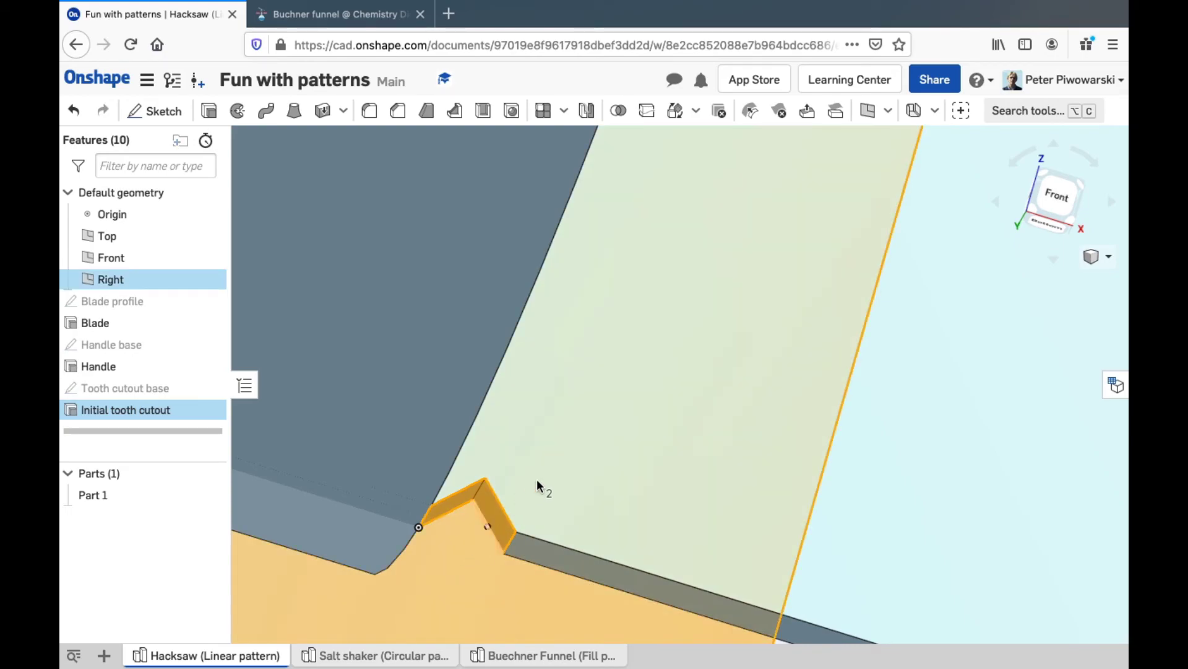
left_click(469, 589)
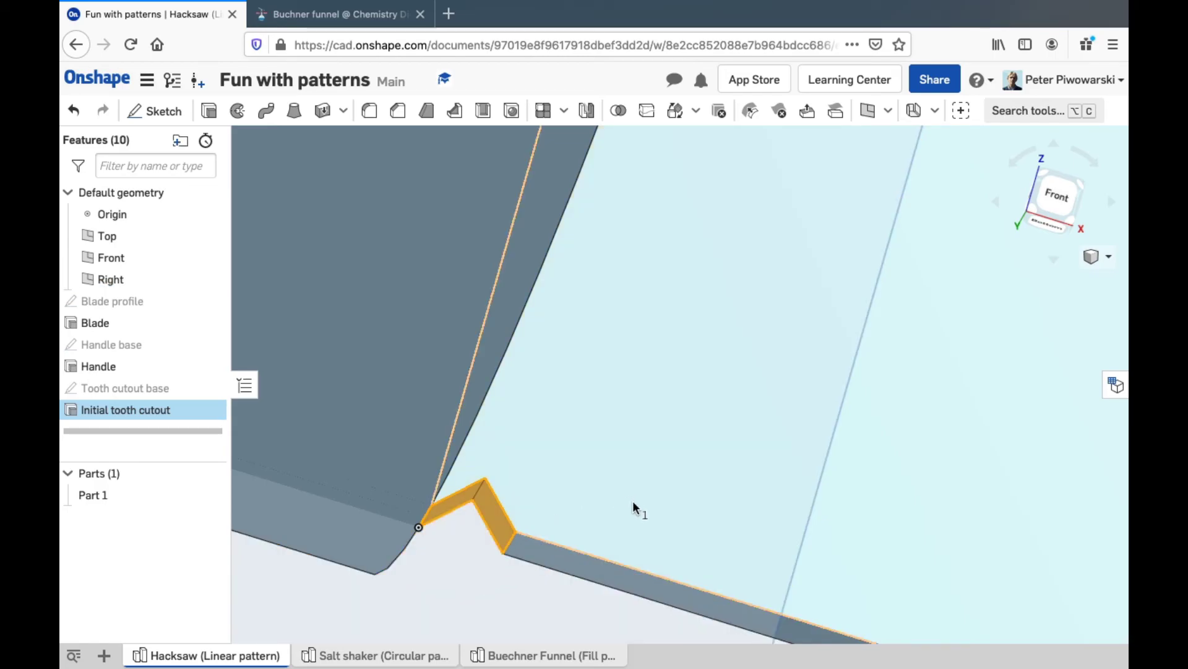
Compare the single tooth cutout with the full length of the blade's lower edge
scroll(632, 480, "down", 5)
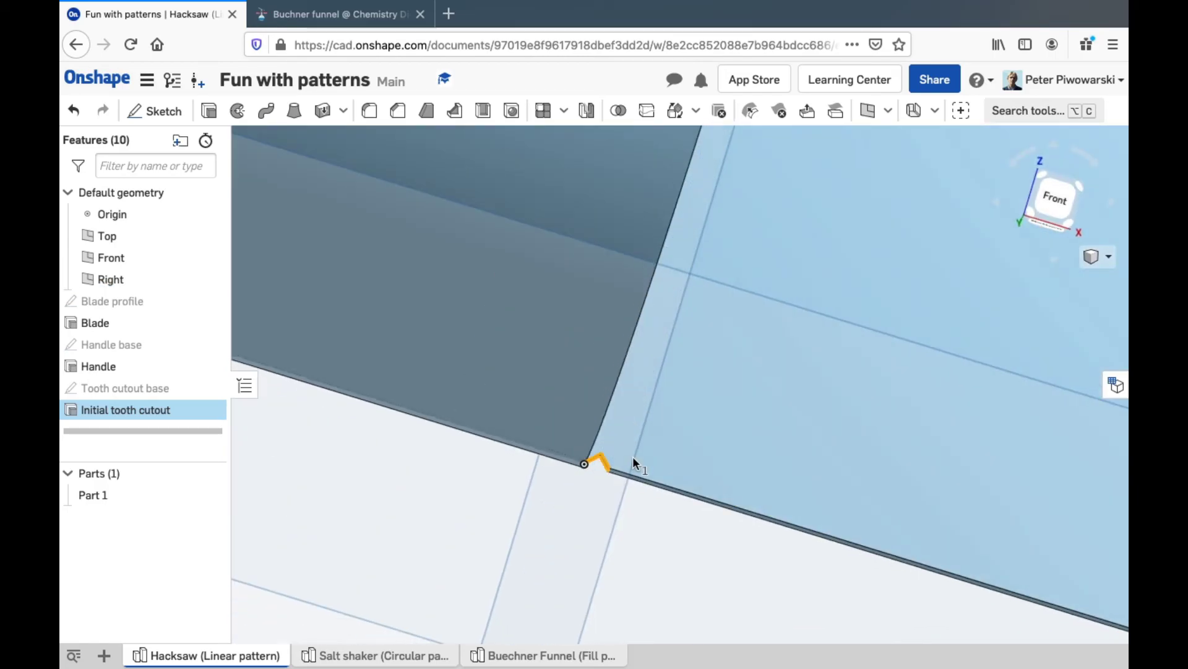
scroll(638, 458, "up", 5)
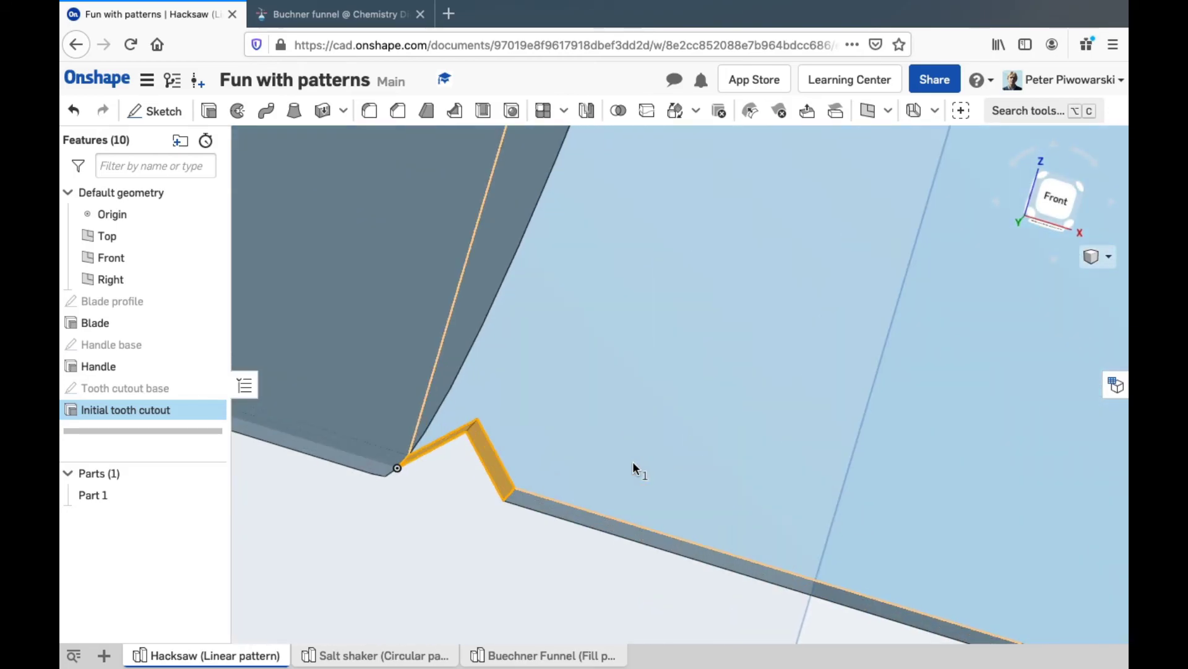
scroll(619, 469, "down", 5)
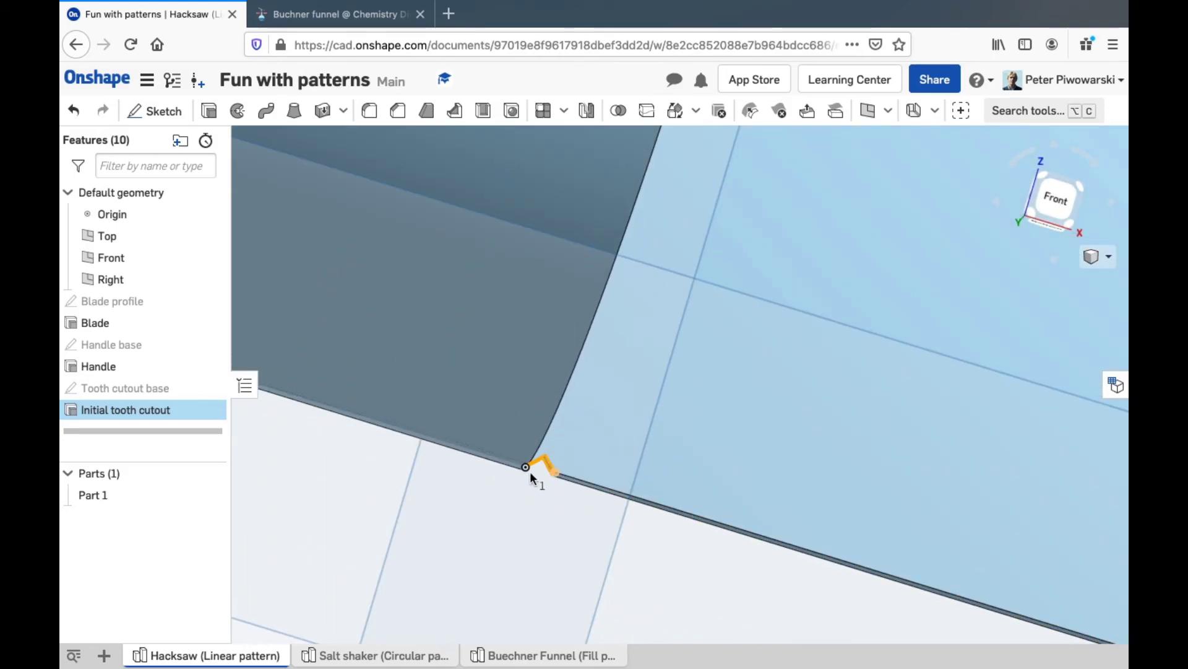
scroll(821, 444, "down", 5)
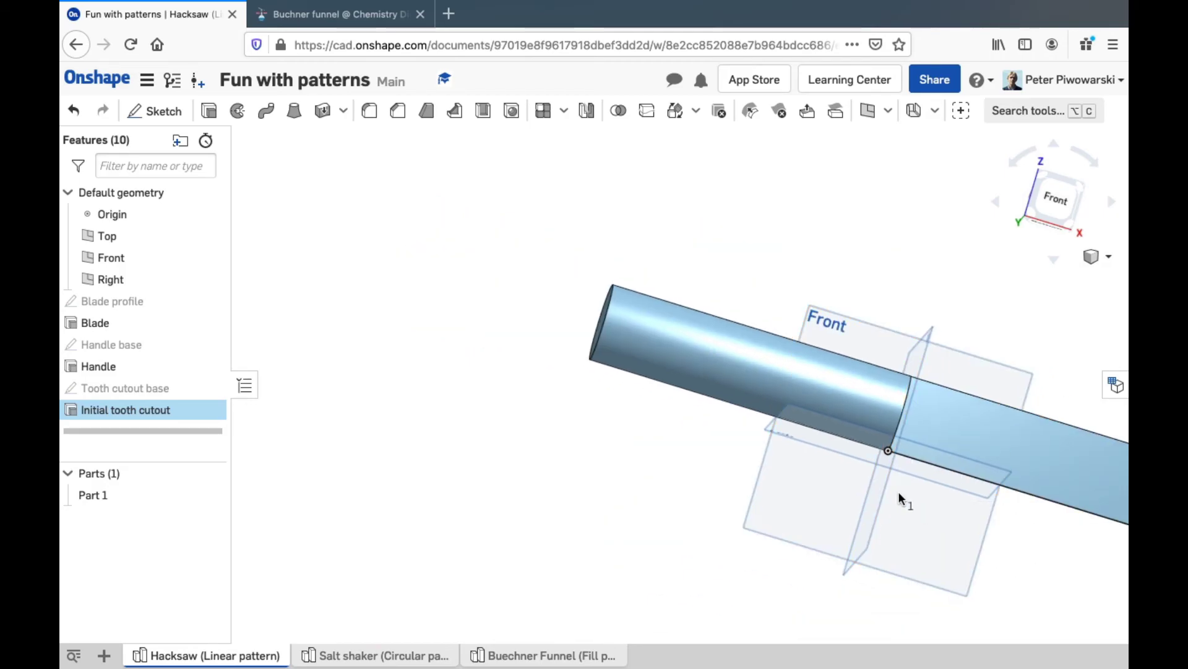
middle_click_drag(899, 492, 493, 462)
scroll(492, 462, "up", 3)
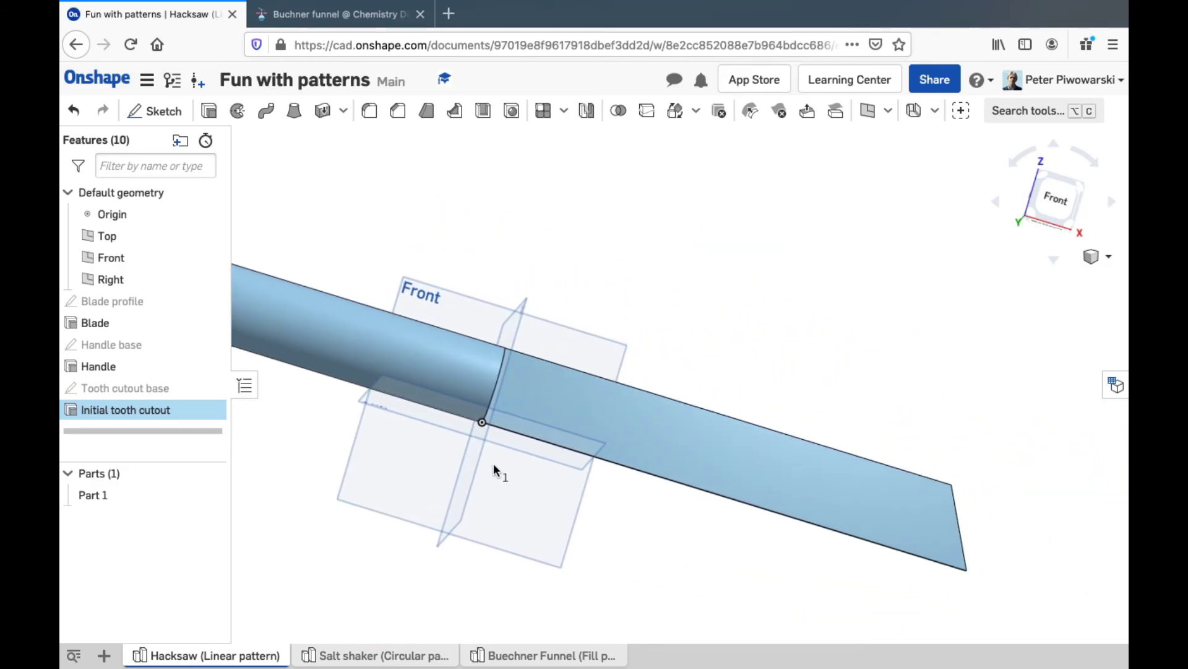
scroll(542, 412, "up", 5)
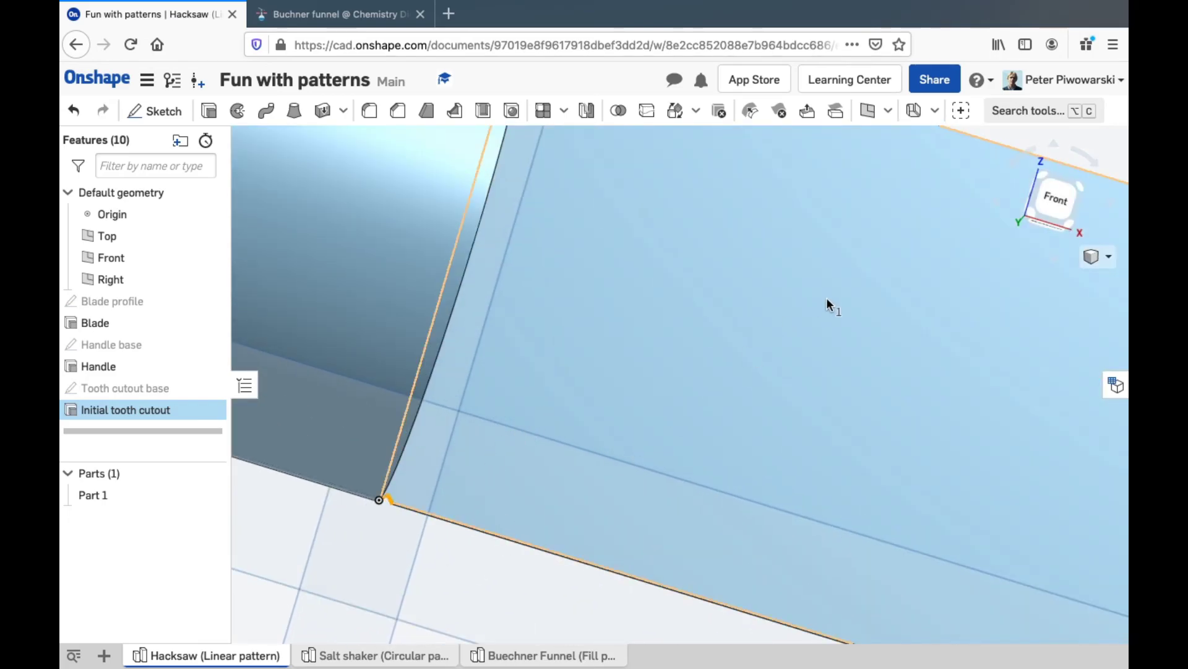
scroll(645, 282, "down", 5)
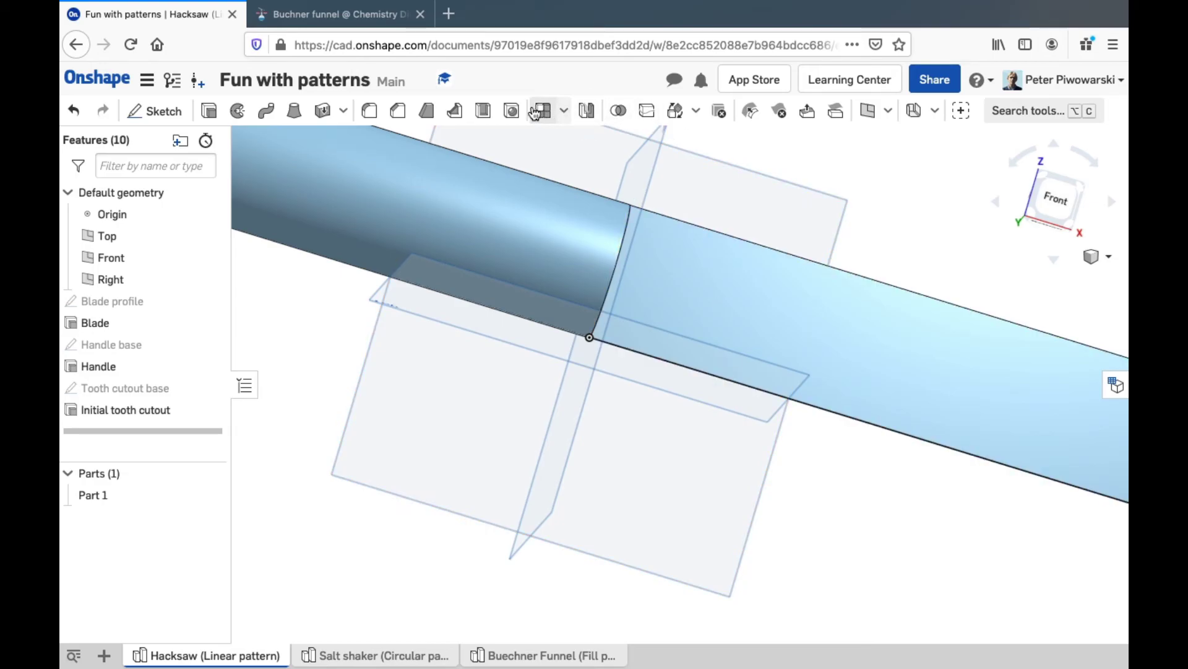
Start a linear pattern and set its type to Feature pattern
left_click(564, 111)
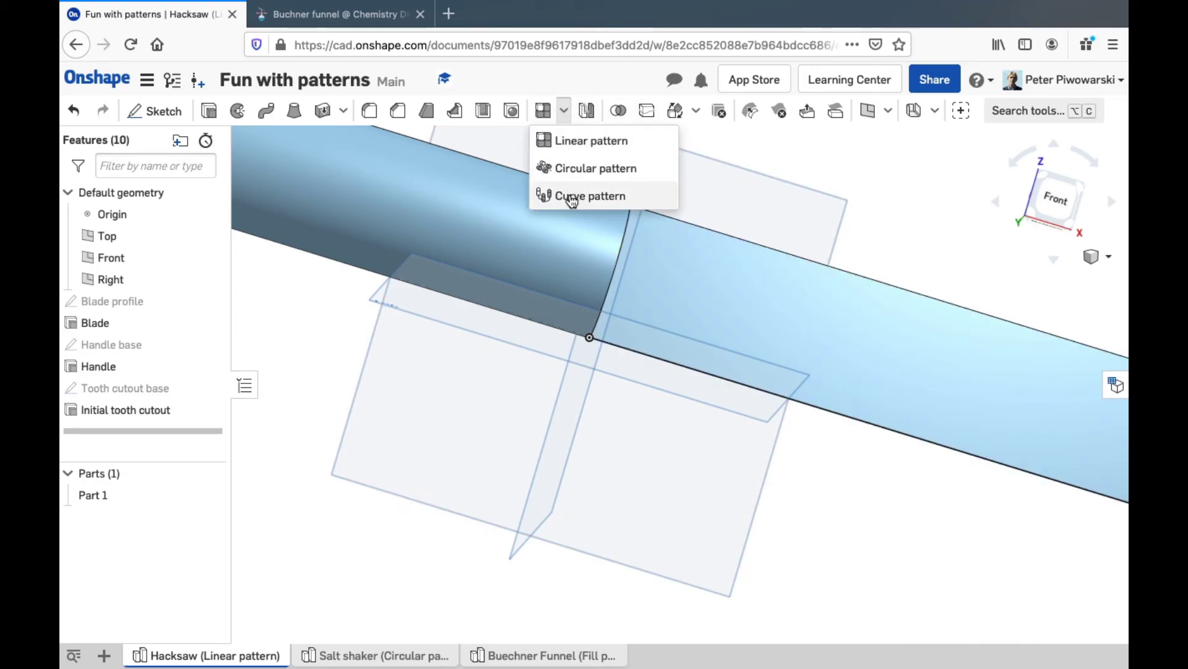
left_click(565, 114)
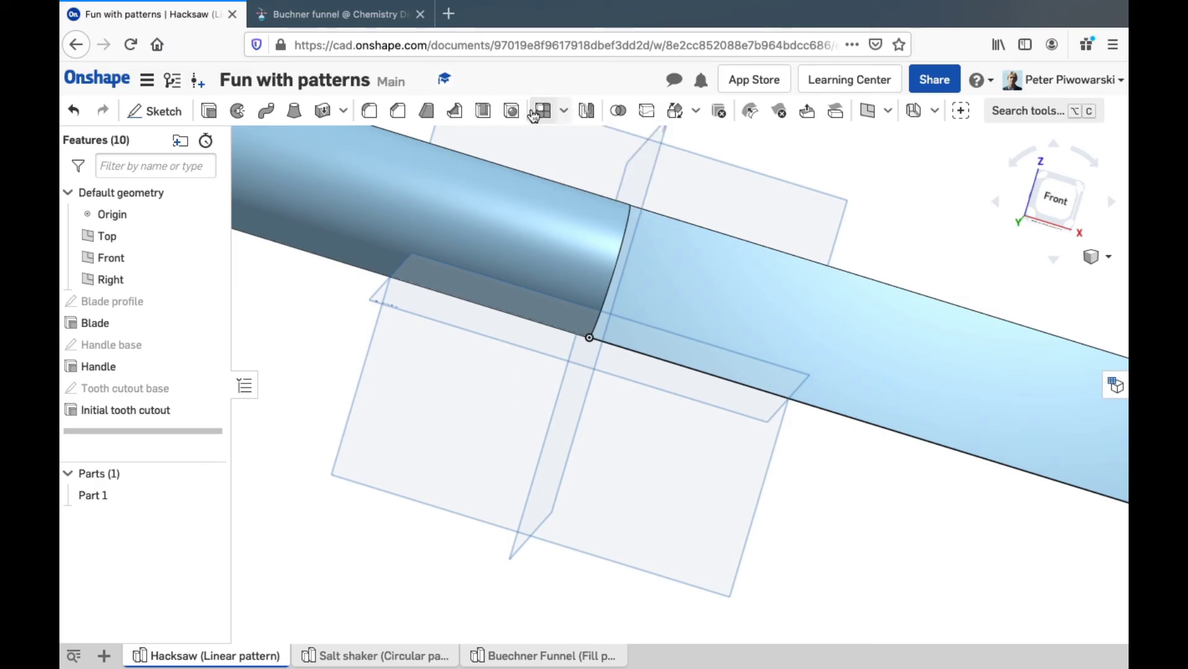
left_click(536, 112)
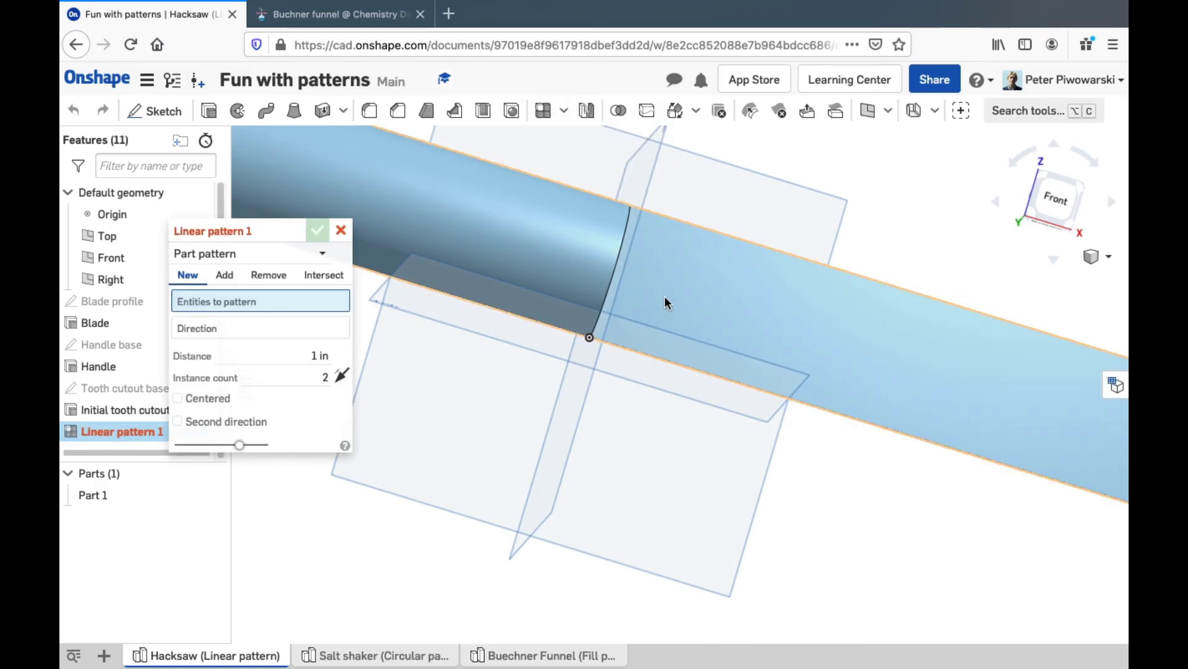
scroll(623, 350, "up", 5)
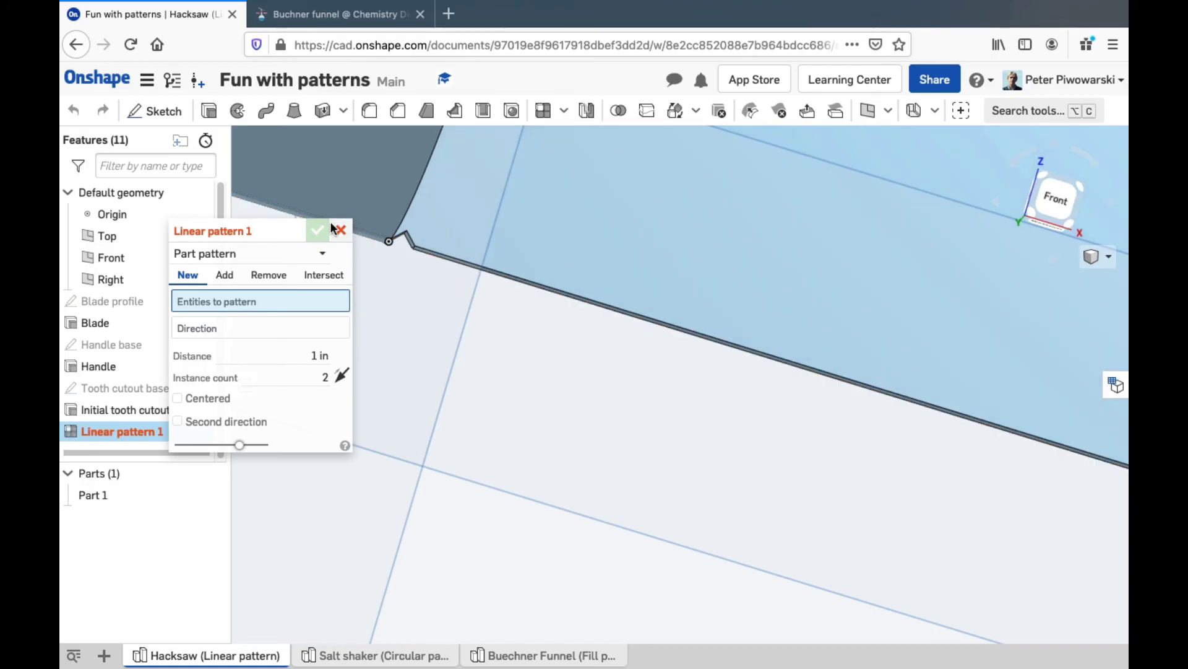
scroll(403, 212, "up", 4)
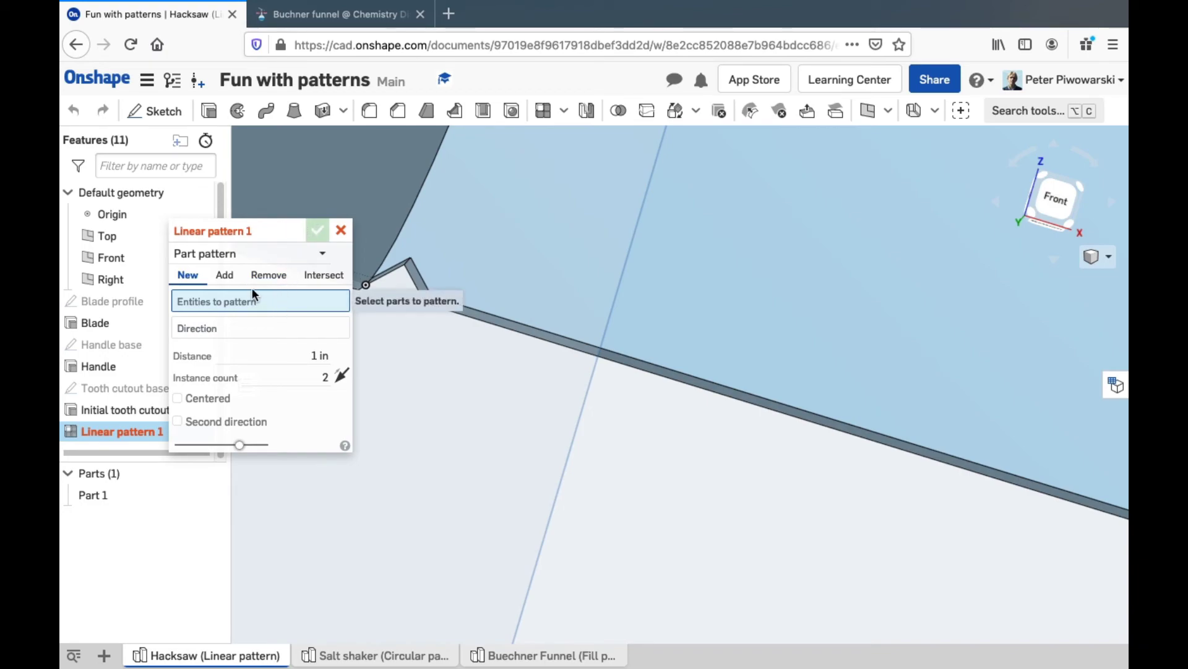
left_click(323, 259)
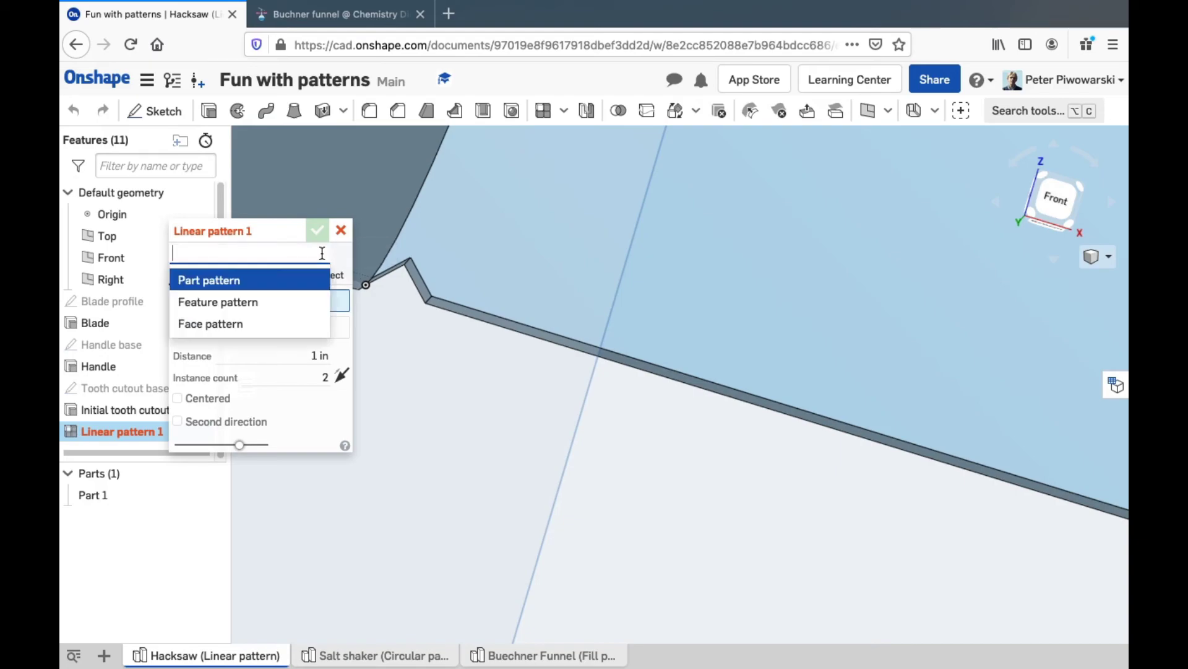
left_click(286, 304)
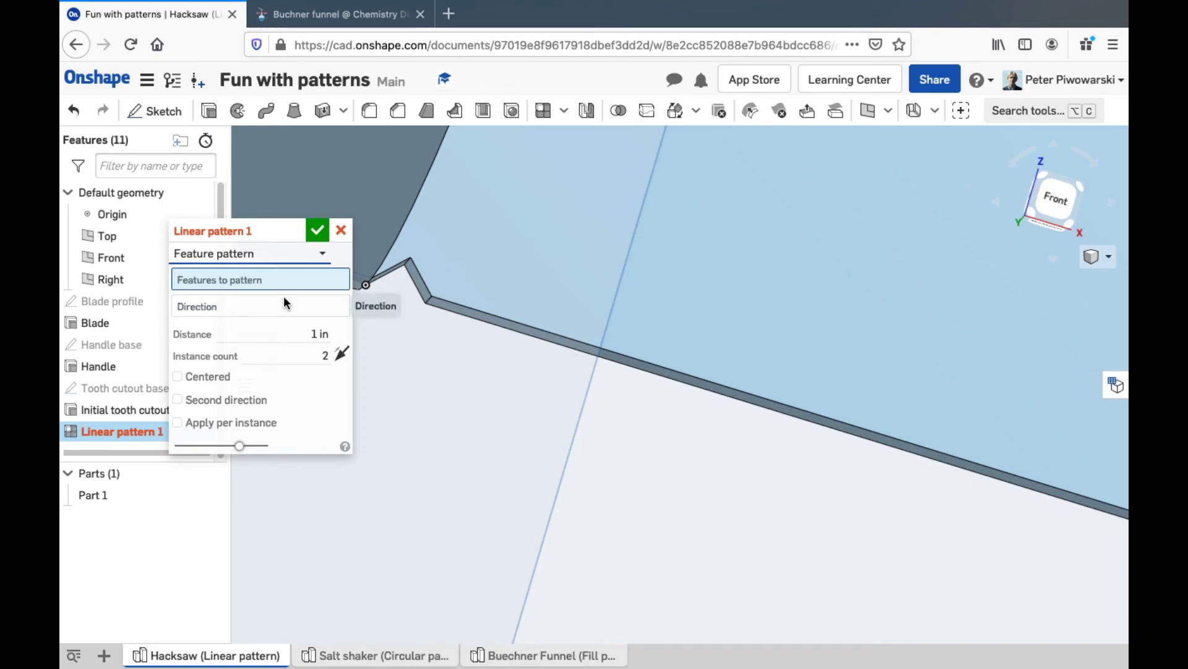
Try the Face pattern type, and return the linear pattern to Feature pattern
left_click(287, 268)
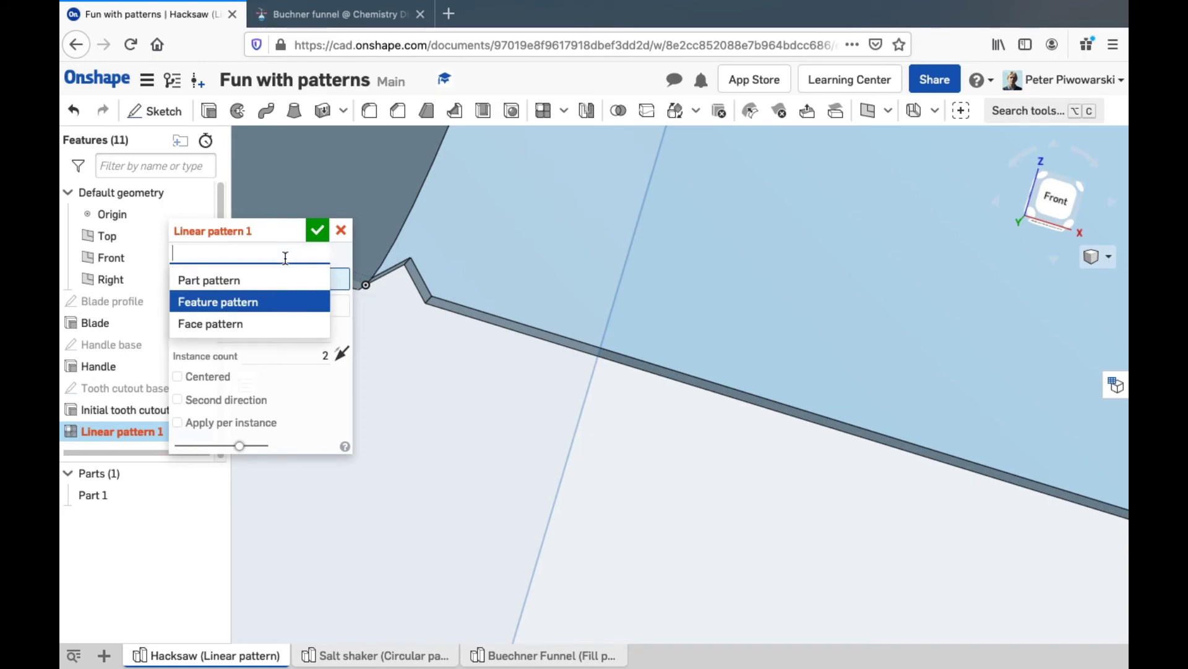
left_click(284, 324)
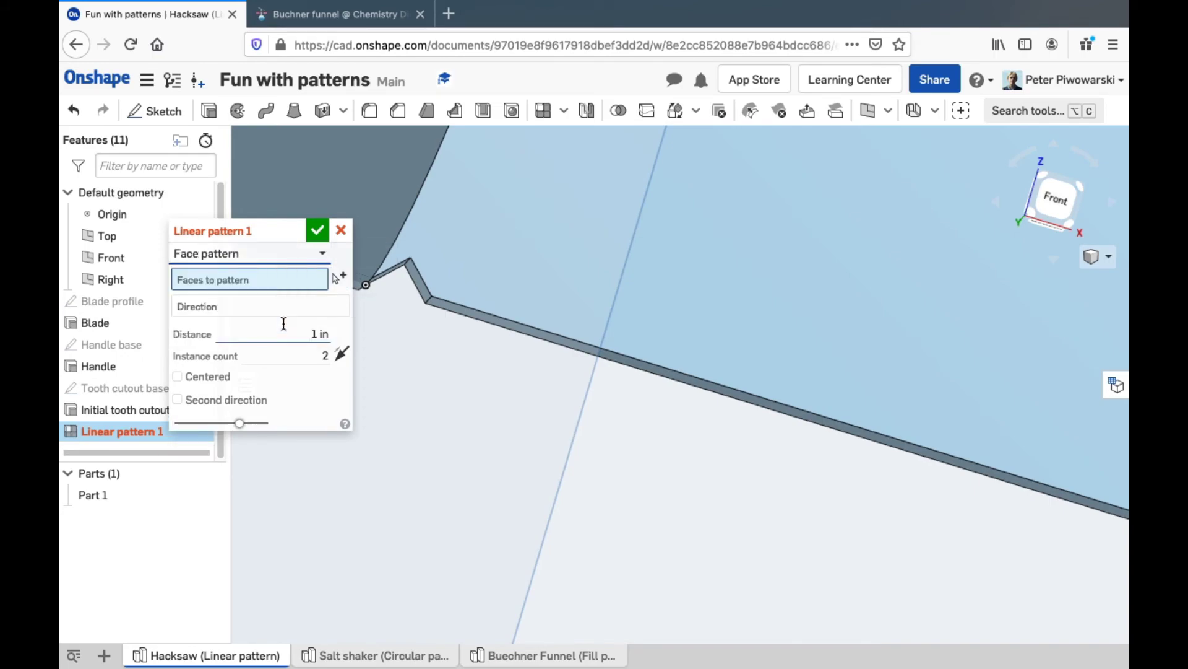
left_click(301, 258)
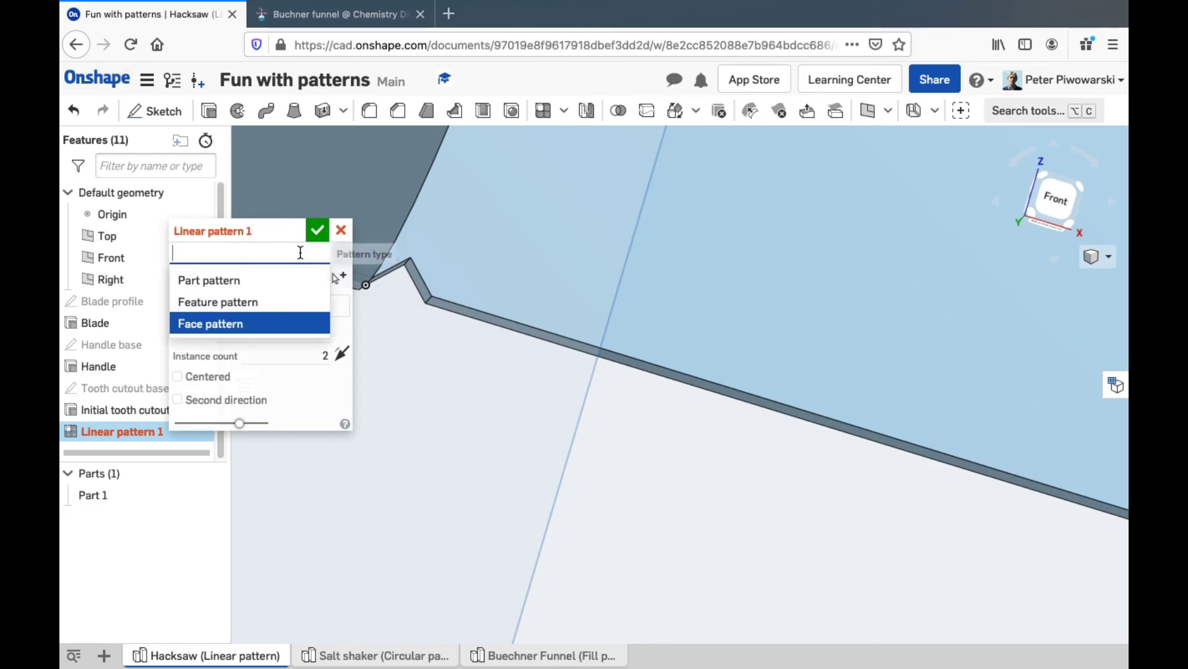
left_click(272, 301)
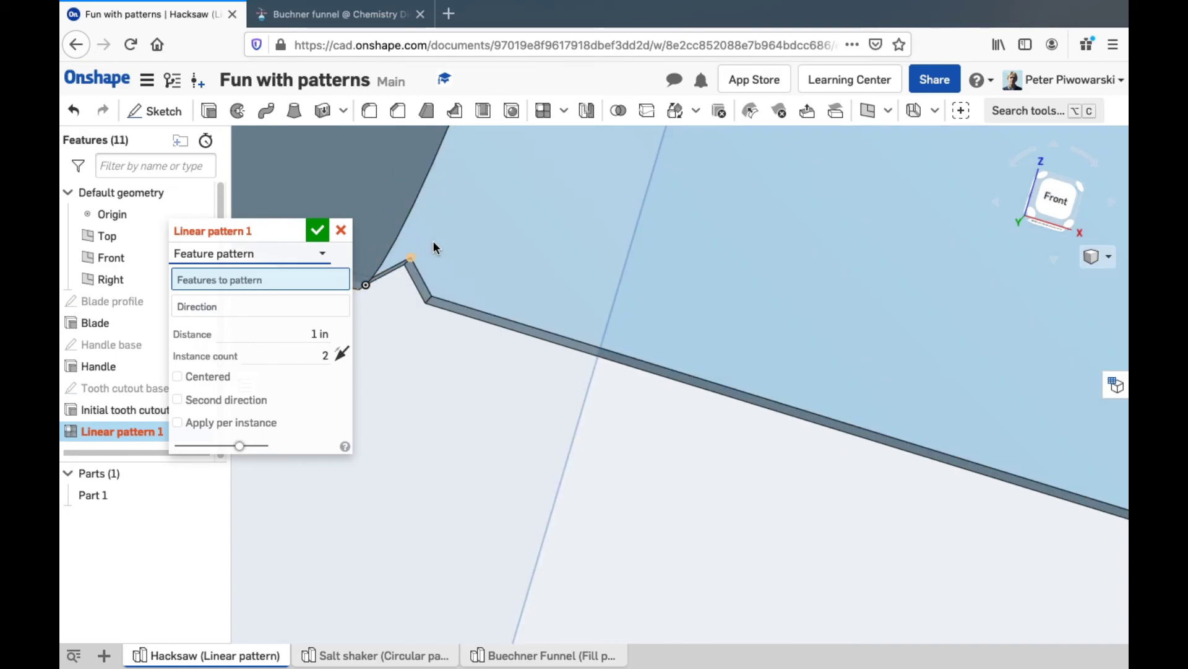
Set Initial tooth cutout as the only feature to pattern
left_click_drag(291, 240, 342, 374)
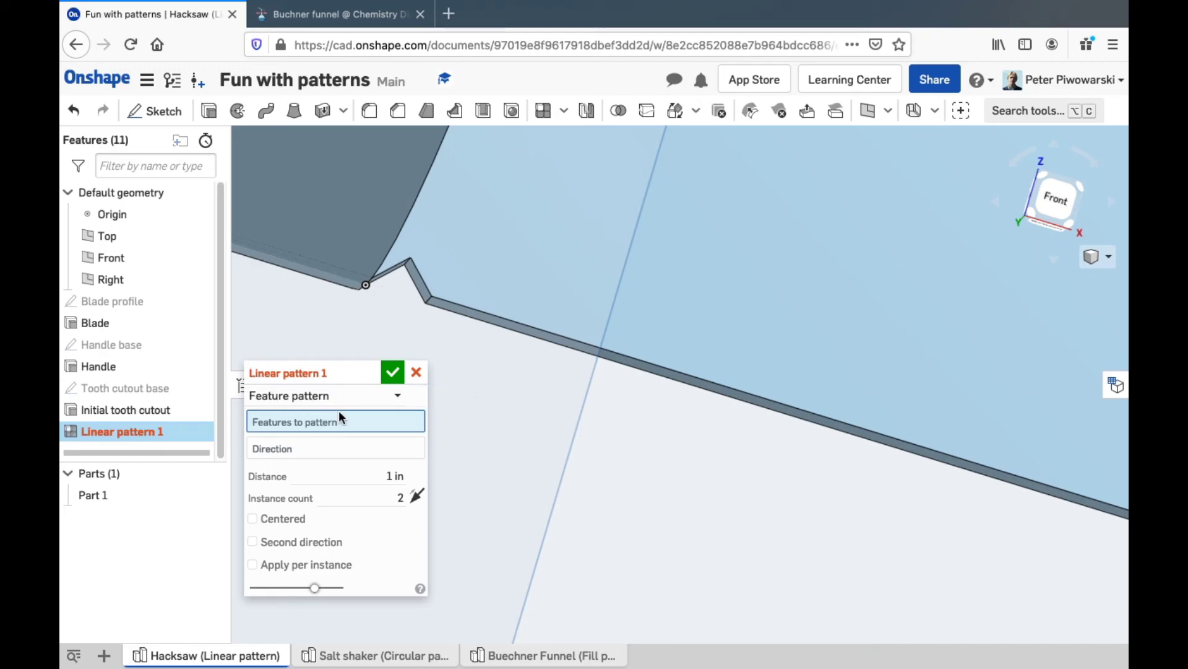
left_click(160, 410)
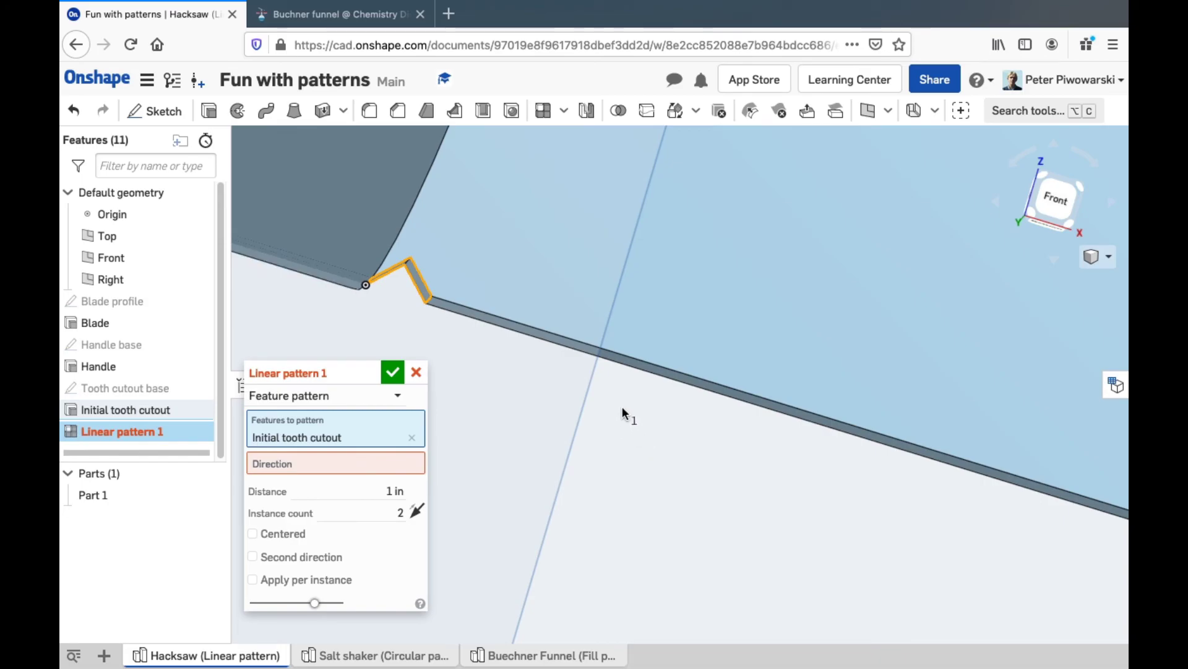
left_click(642, 357)
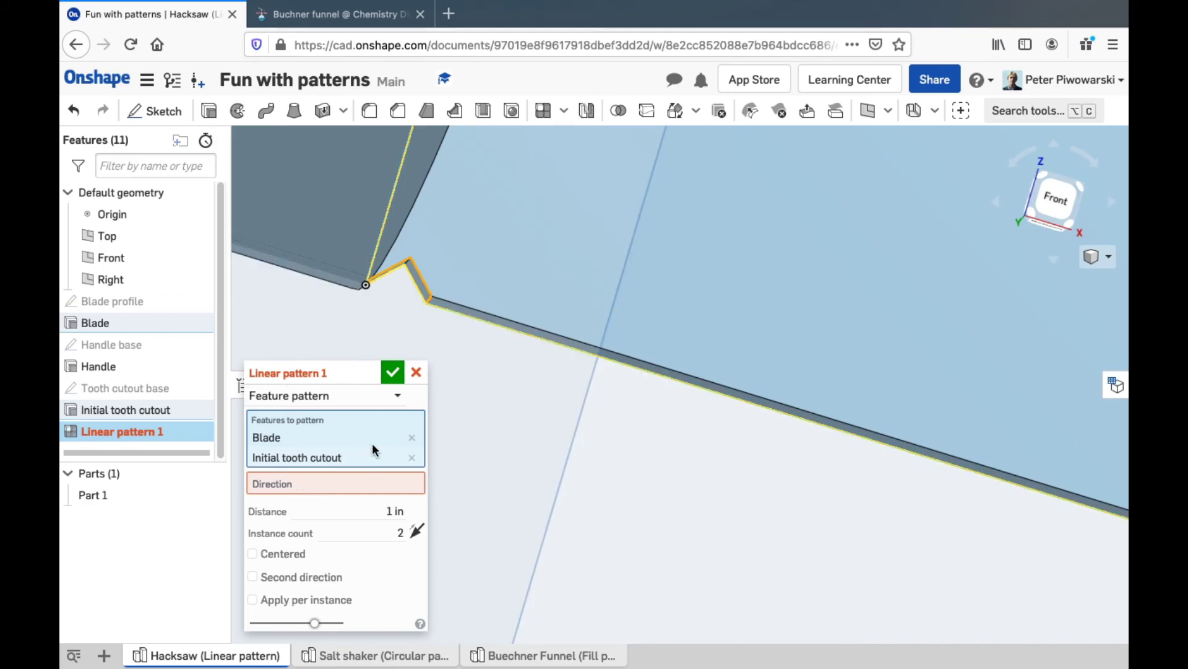
left_click(412, 437)
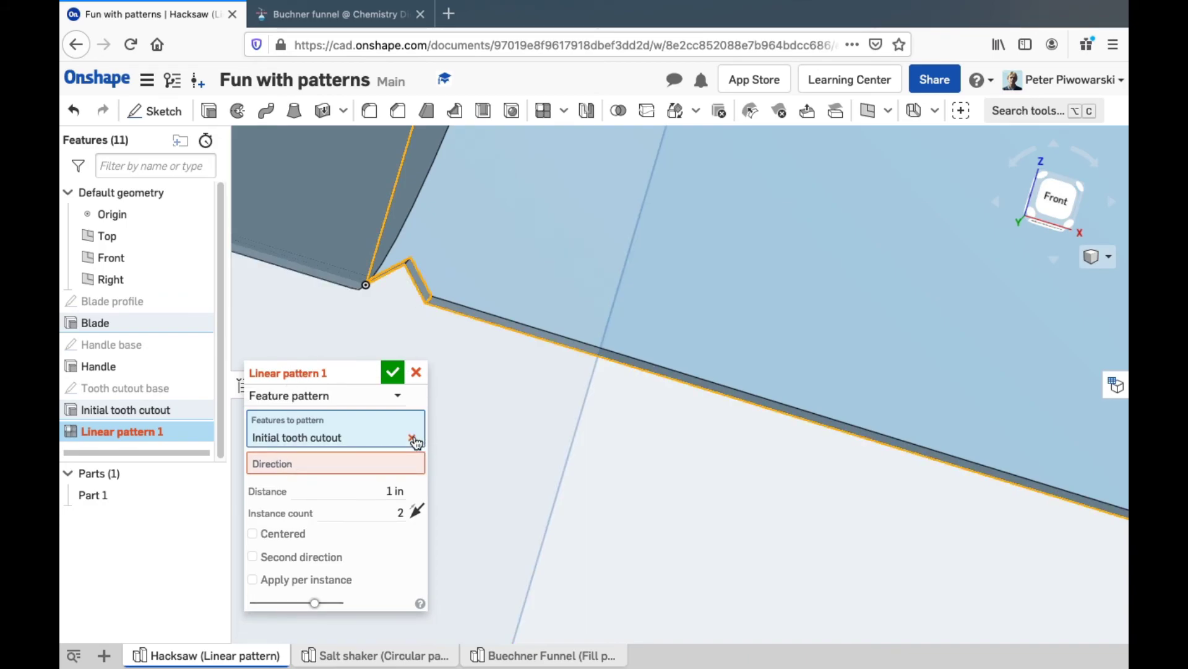
Use the blade's long lower edge as the pattern direction and inspect the preview of the second tooth cutout
left_click(351, 468)
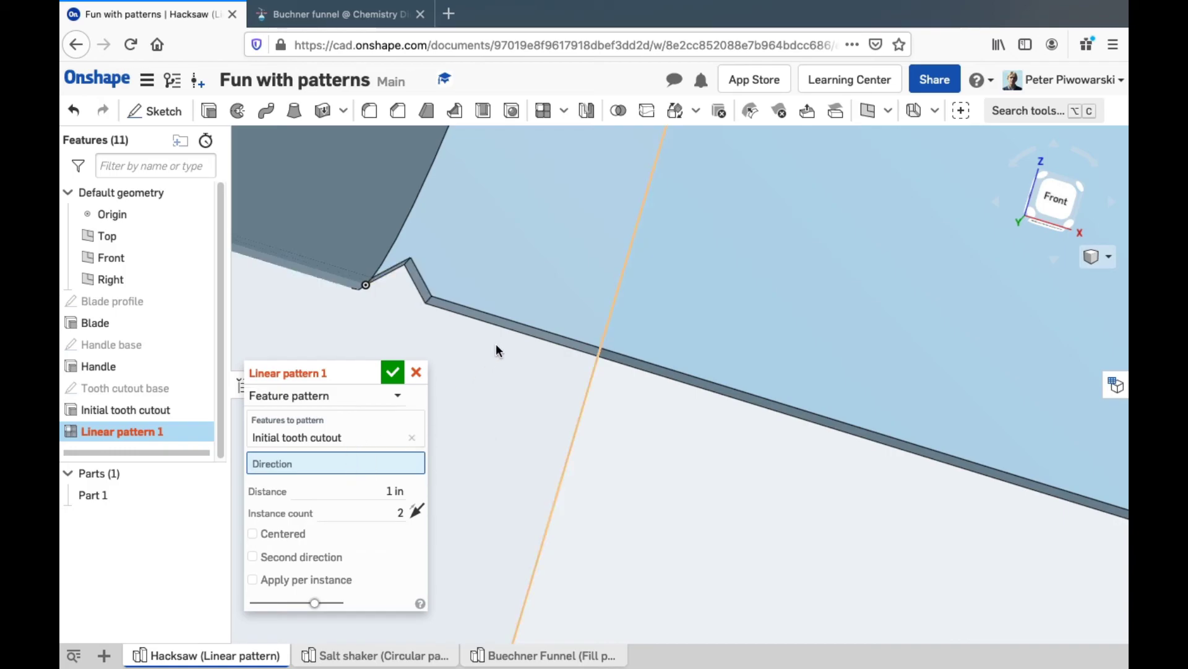
left_click(521, 320)
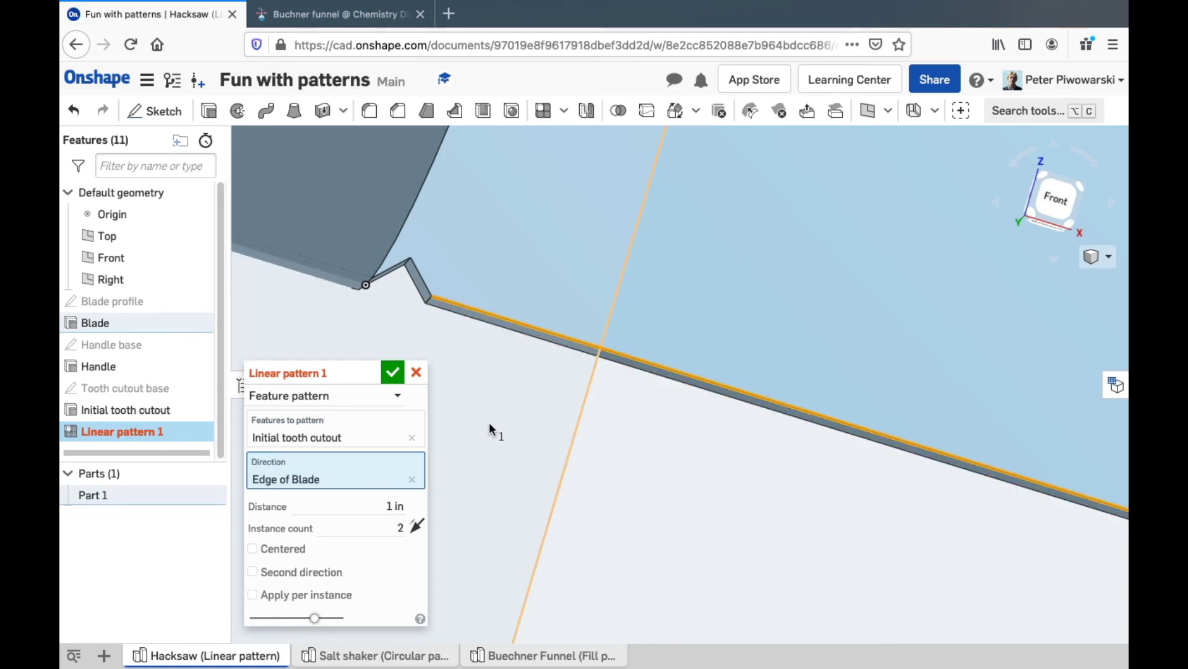
scroll(627, 385, "down", 3)
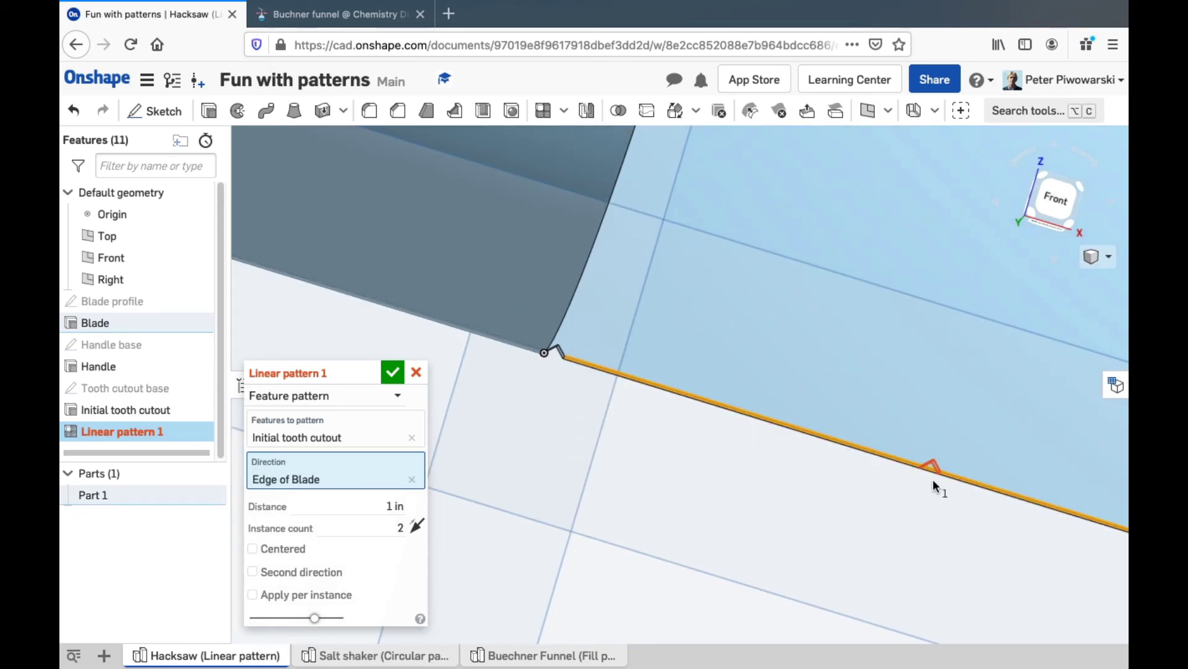
scroll(974, 484, "down", 2)
right_click_drag(974, 484, 947, 491)
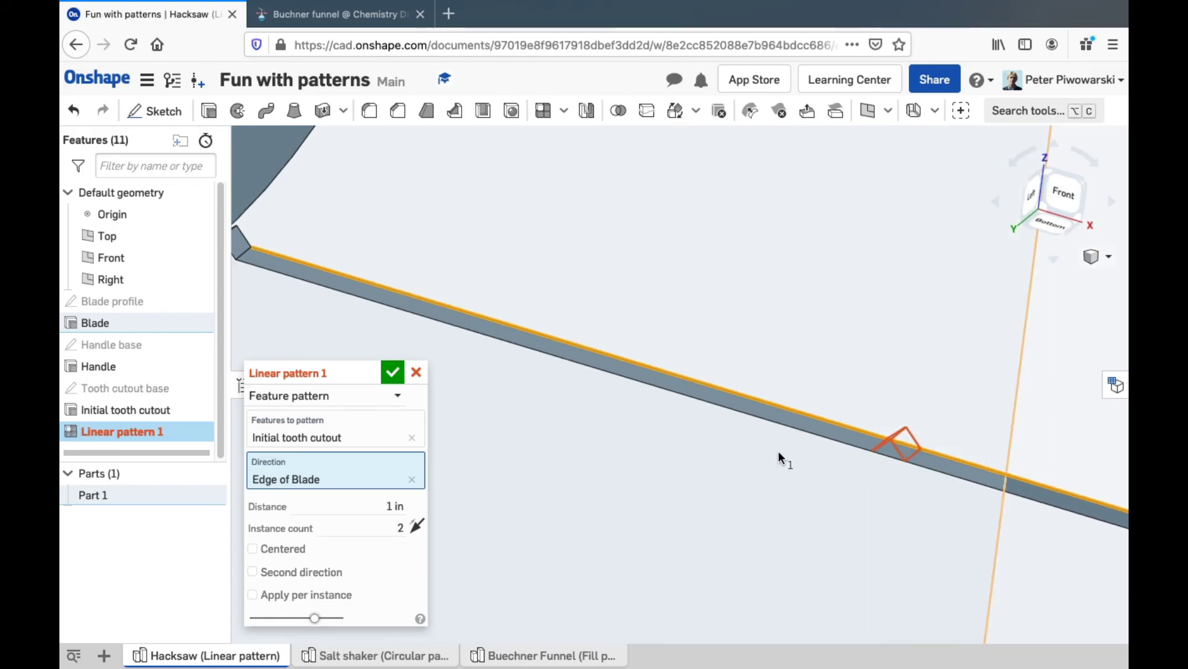
Turn on Apply per instance for the linear pattern and set its distance to 0.05 in
mouse_move(325, 371)
left_click(252, 595)
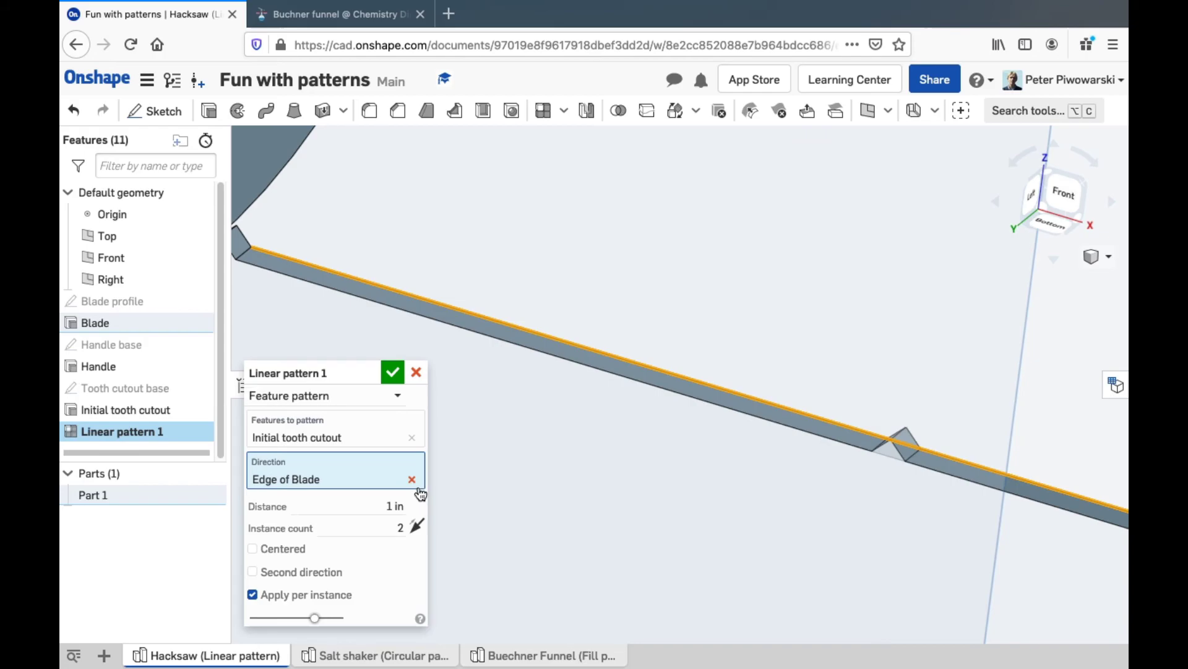
scroll(566, 496, "down", 3)
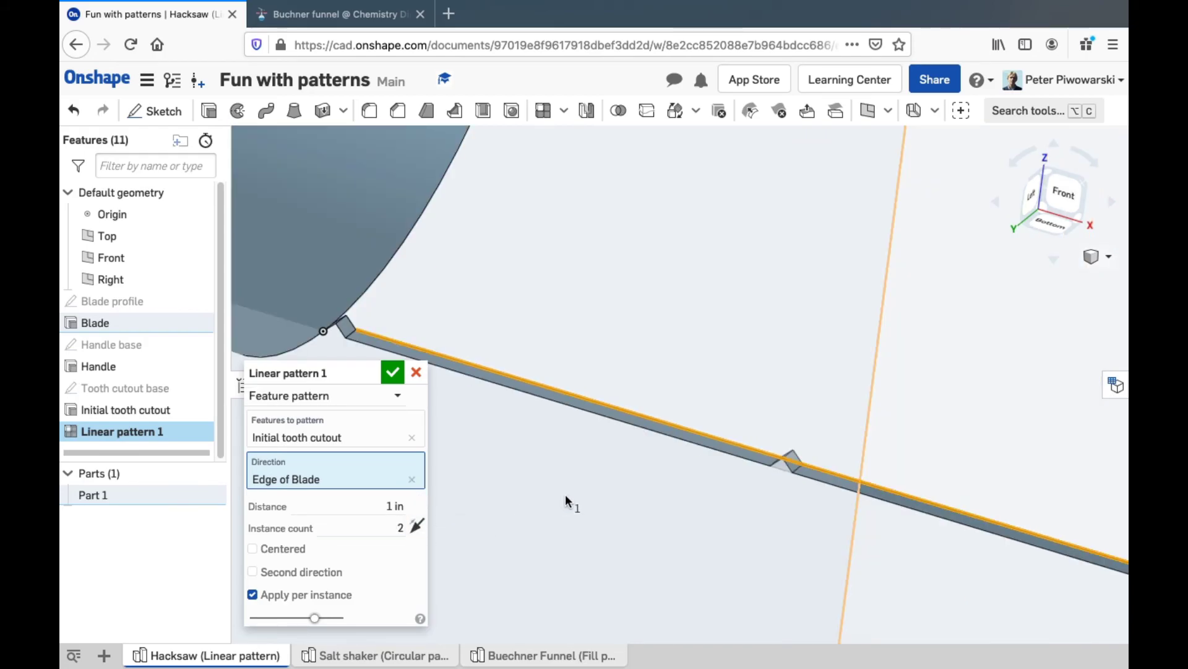
left_click(396, 506)
key("Left")
type("0.05")
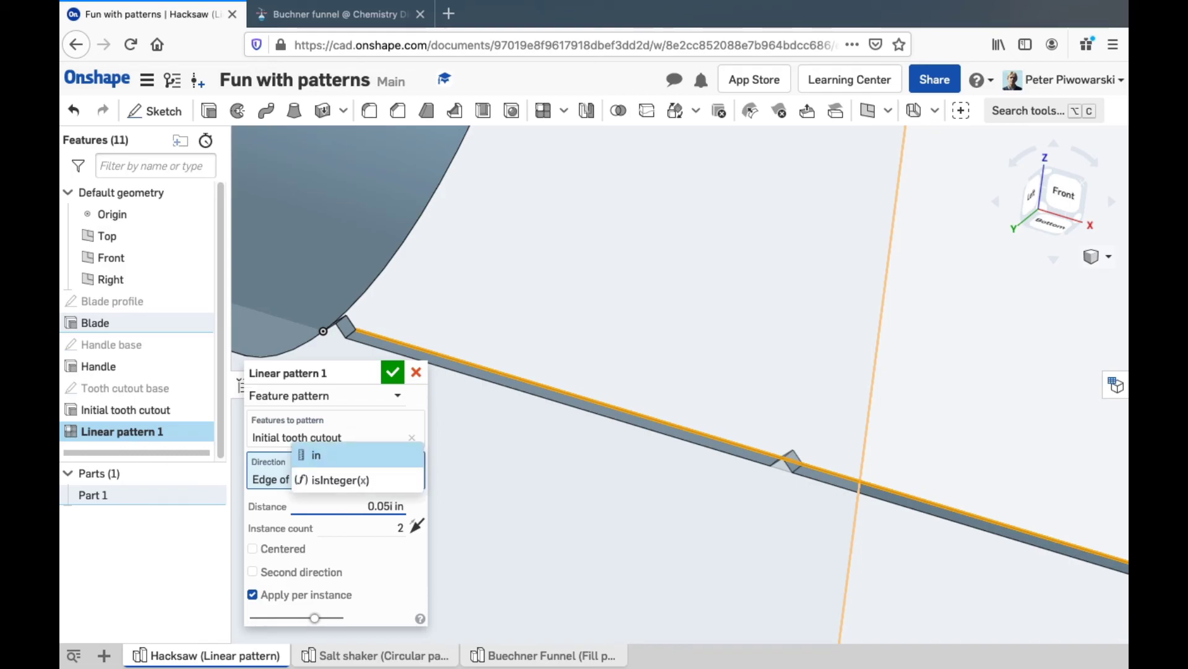
key("Return")
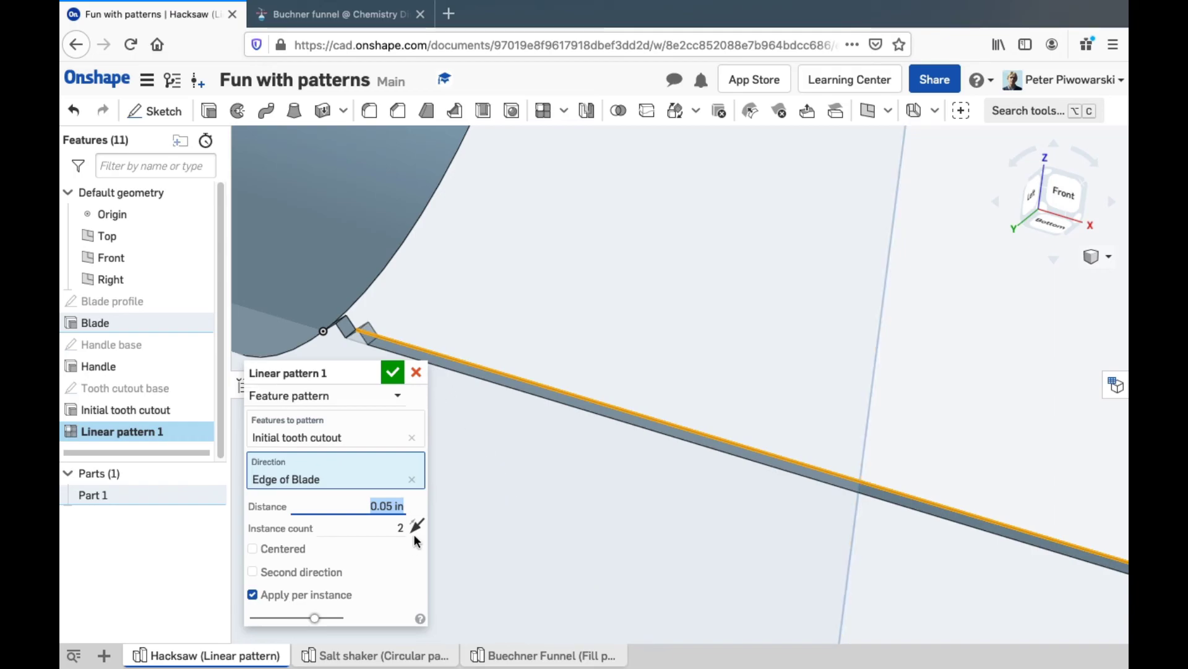
Set the pattern's instance count to 12 / 0.05 and inspect the tooth coverage near the blade's tip
key("f")
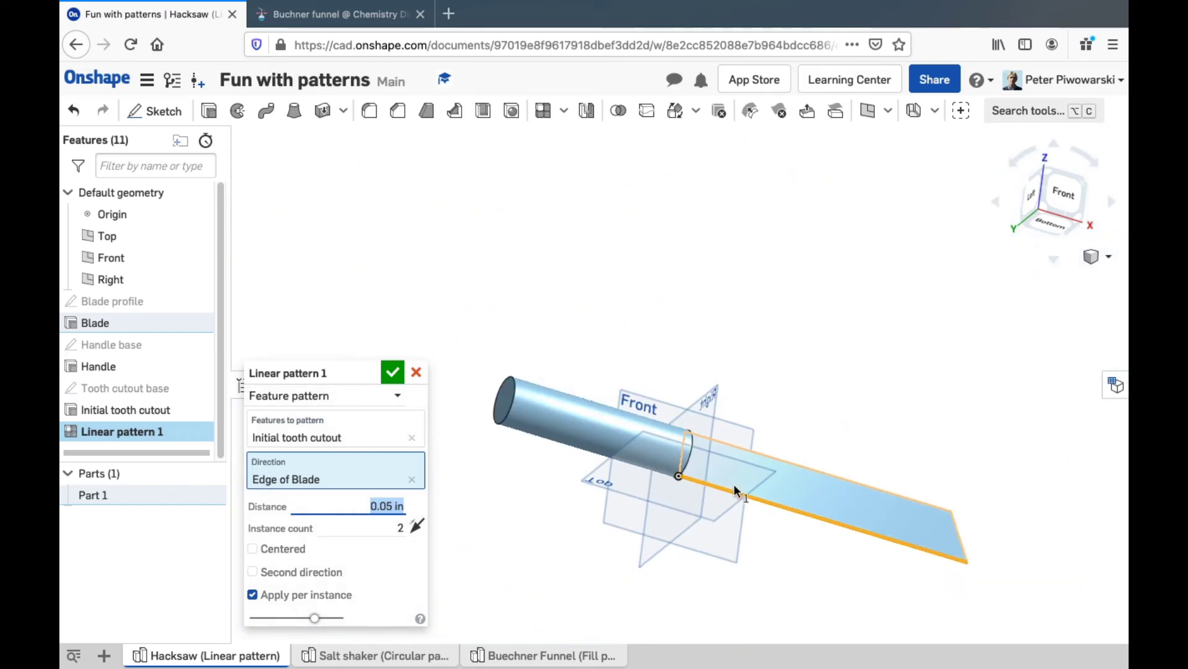
scroll(983, 561, "up", 2)
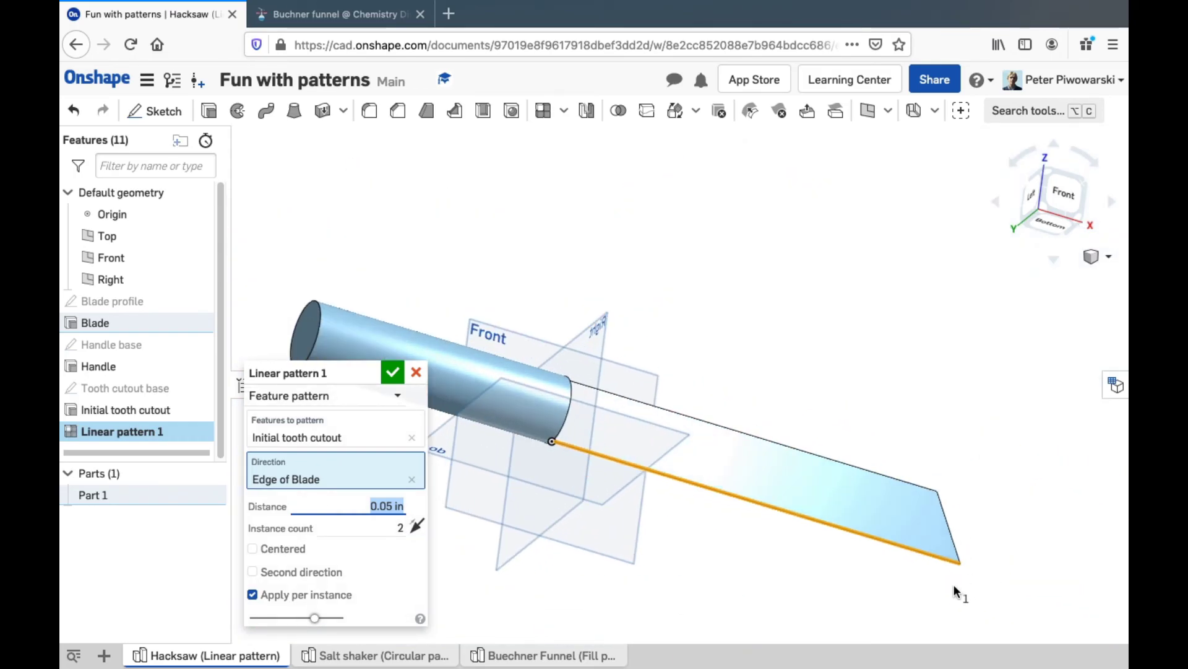
scroll(980, 566, "up", 2)
scroll(979, 564, "up", 3)
scroll(848, 516, "down", 2)
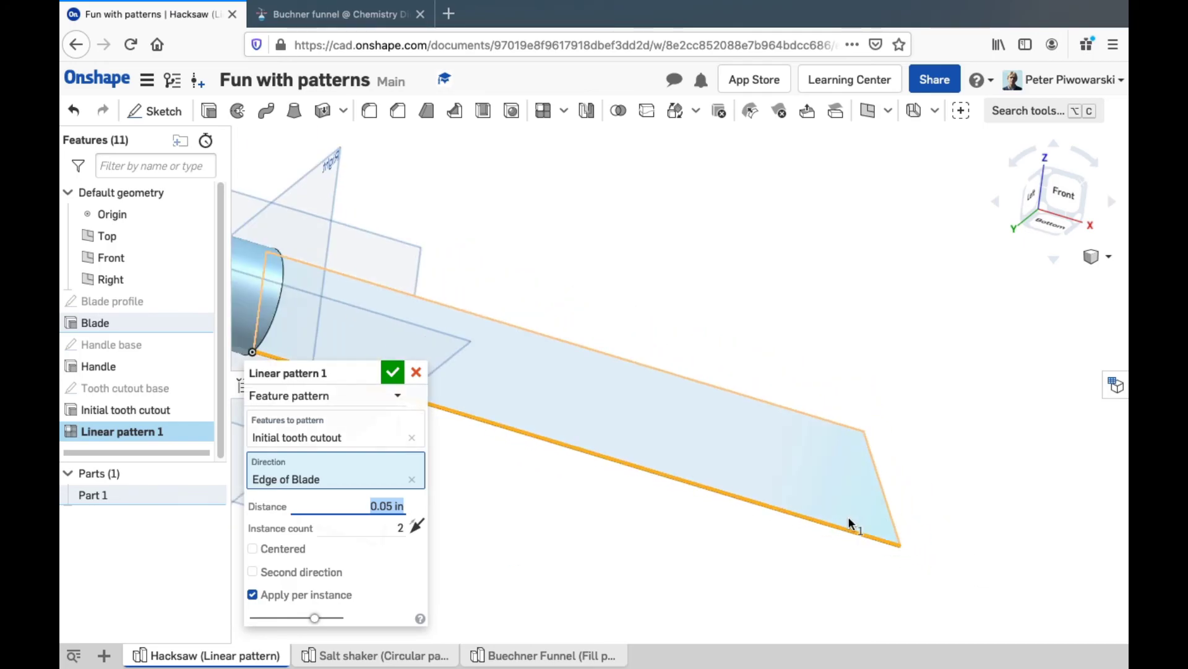
left_click(396, 527)
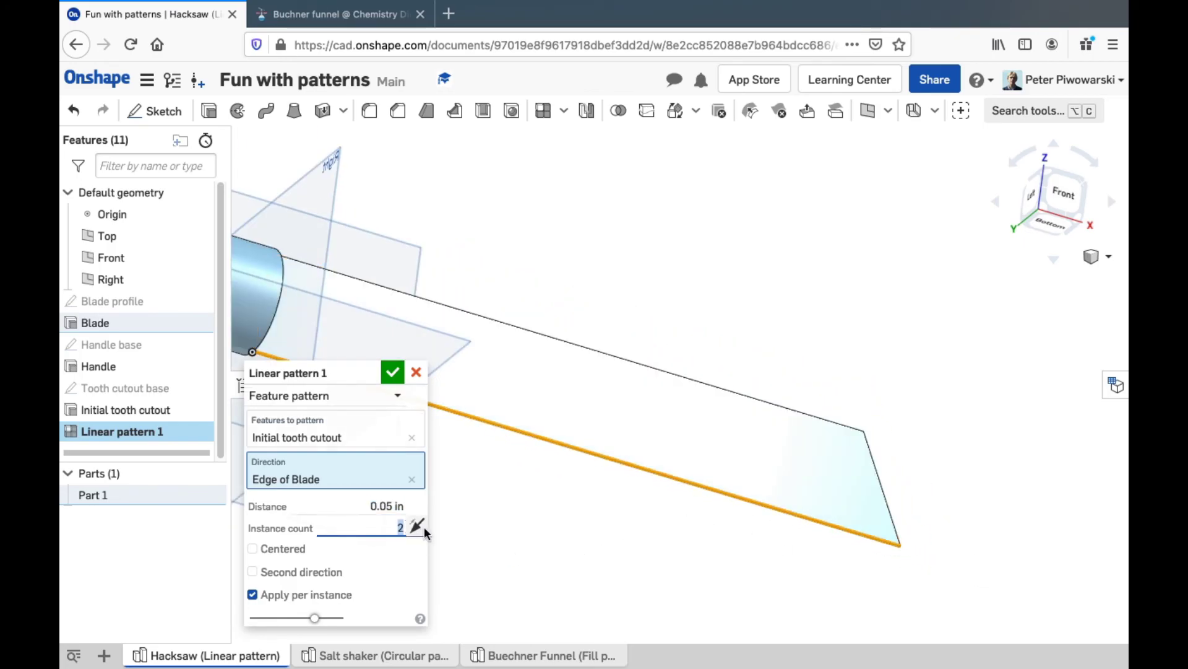
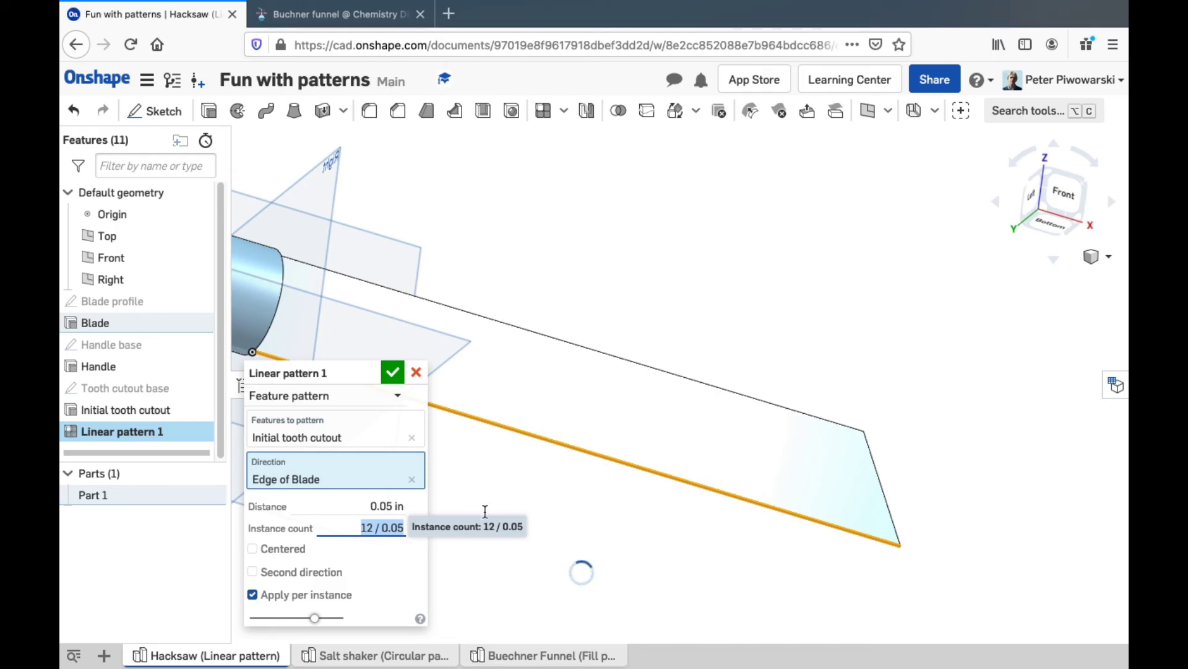
middle_click_drag(570, 480, 525, 470)
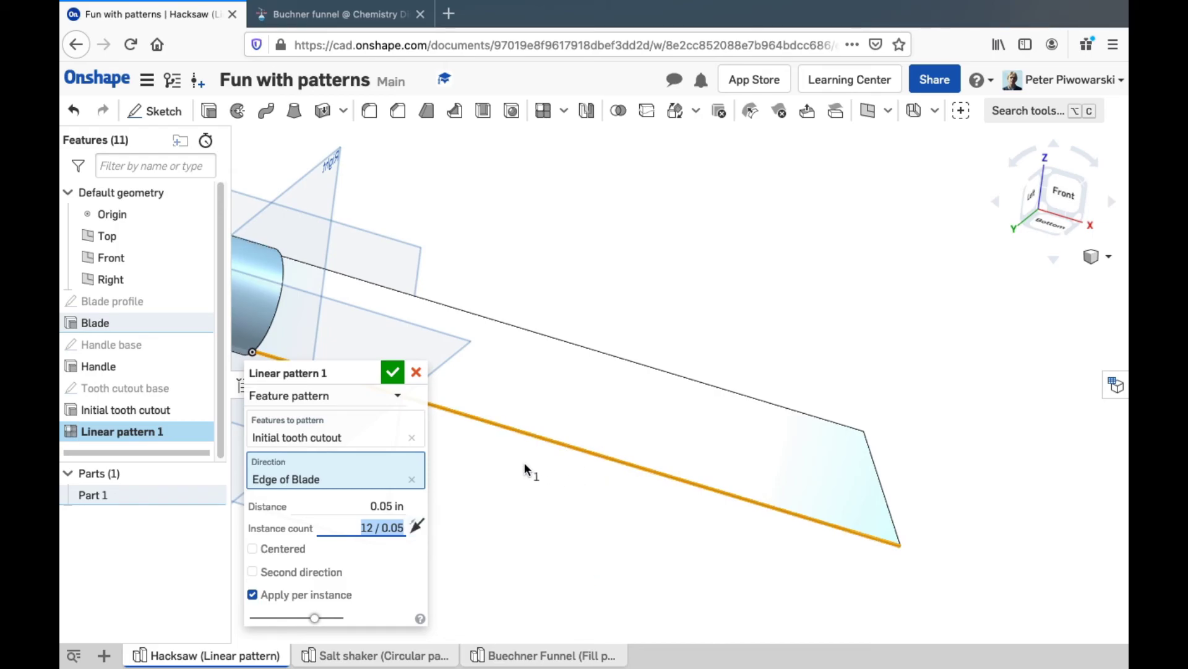
scroll(876, 541, "up", 3)
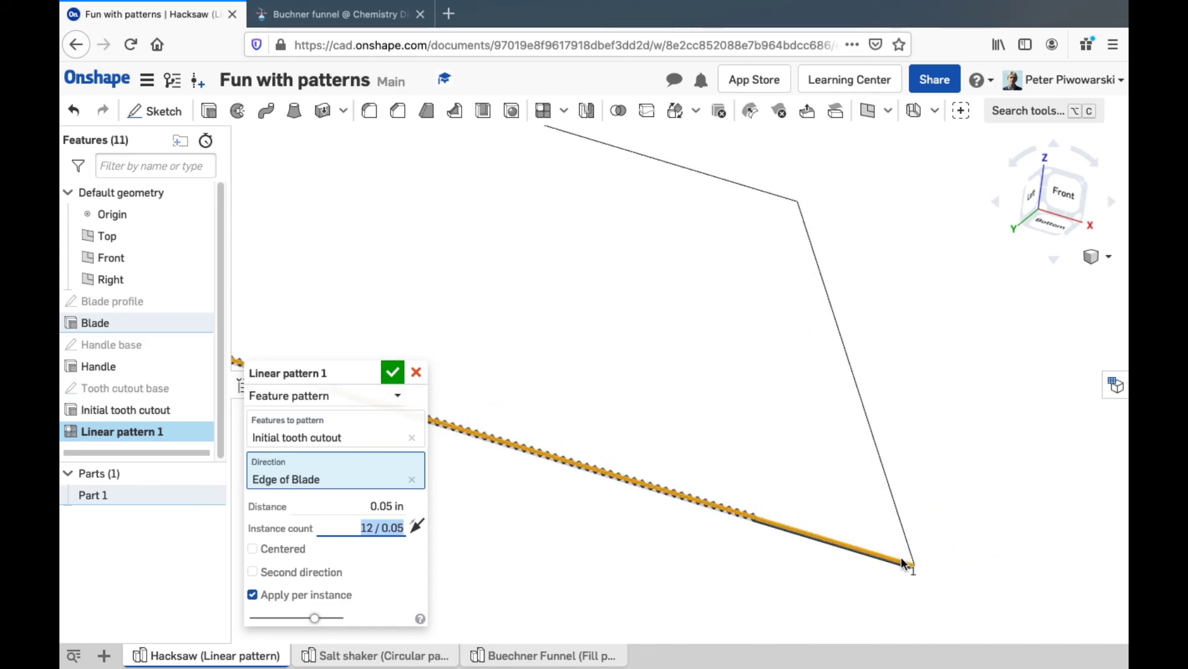
scroll(766, 509, "up", 5)
scroll(773, 514, "up", 3)
scroll(774, 299, "down", 5)
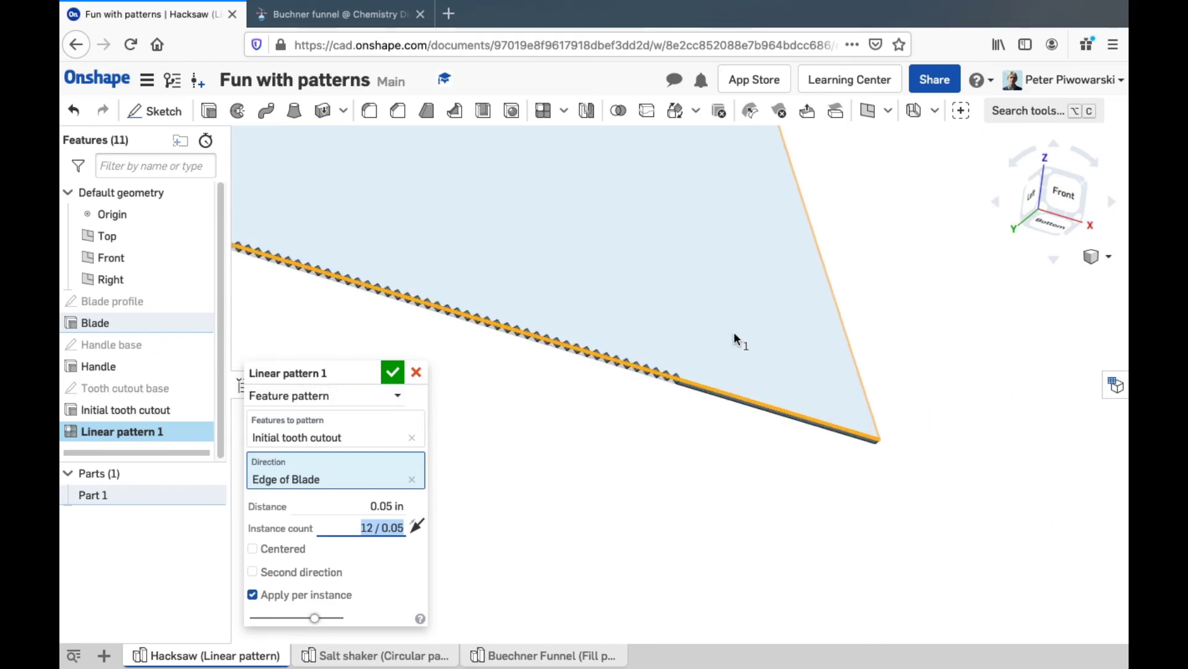
Set the pattern's instance count to 13 / 0.05 and inspect the last teeth at the blade's tip
left_click(393, 528)
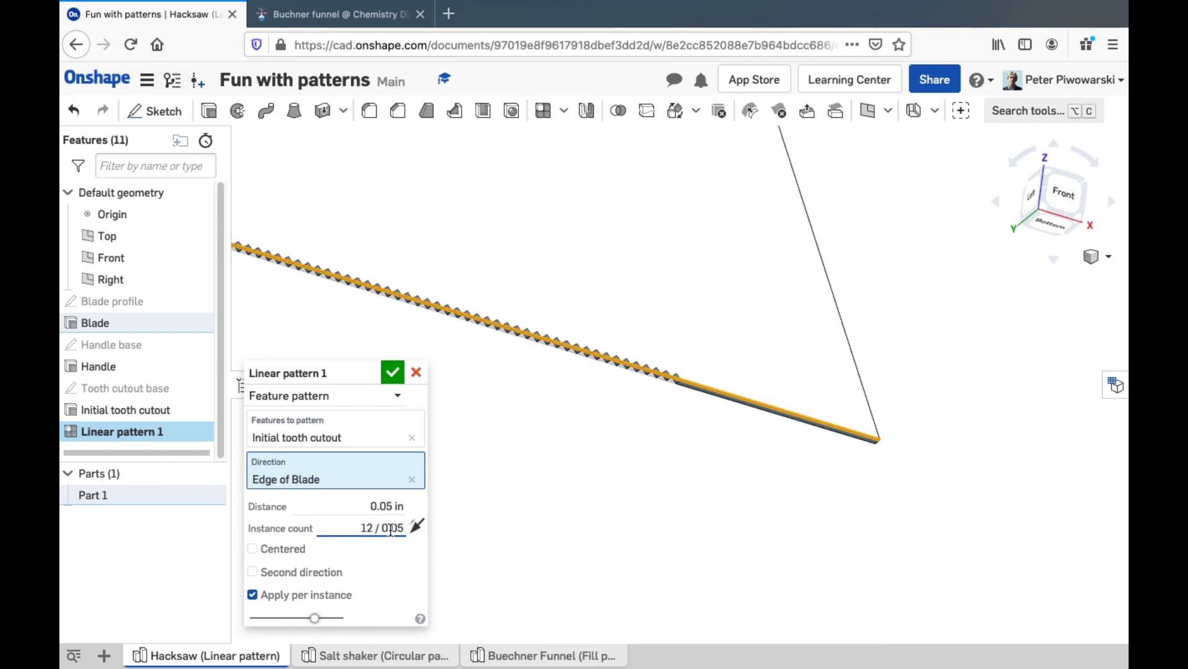
key("Delete")
type("3")
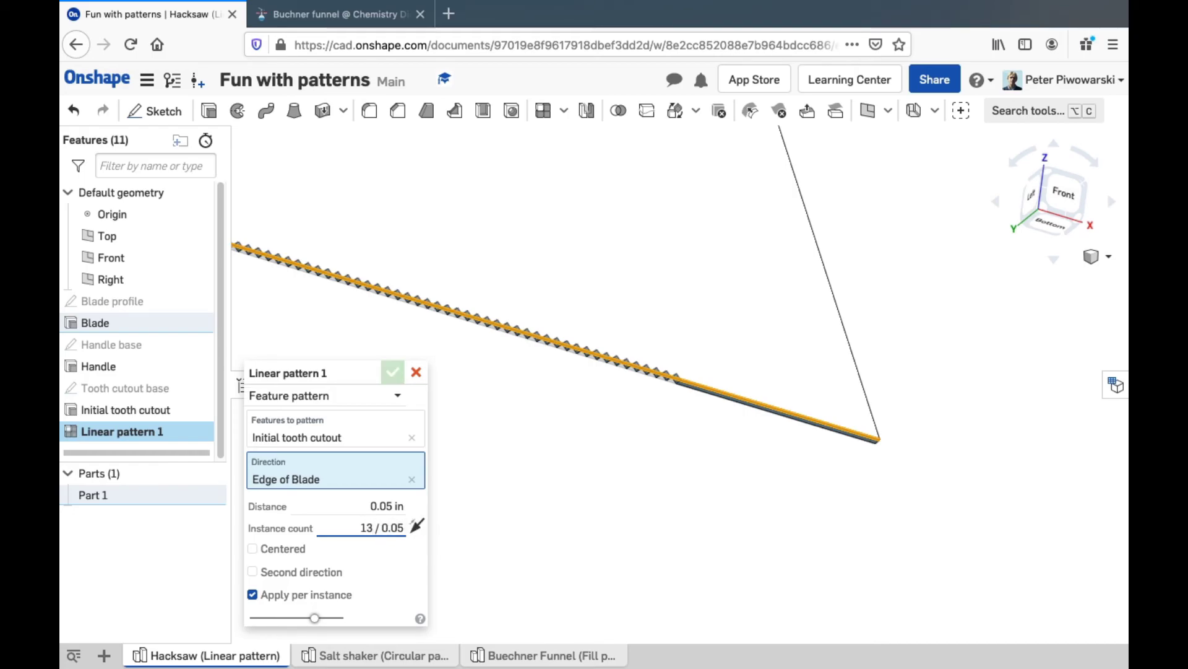
key("Return")
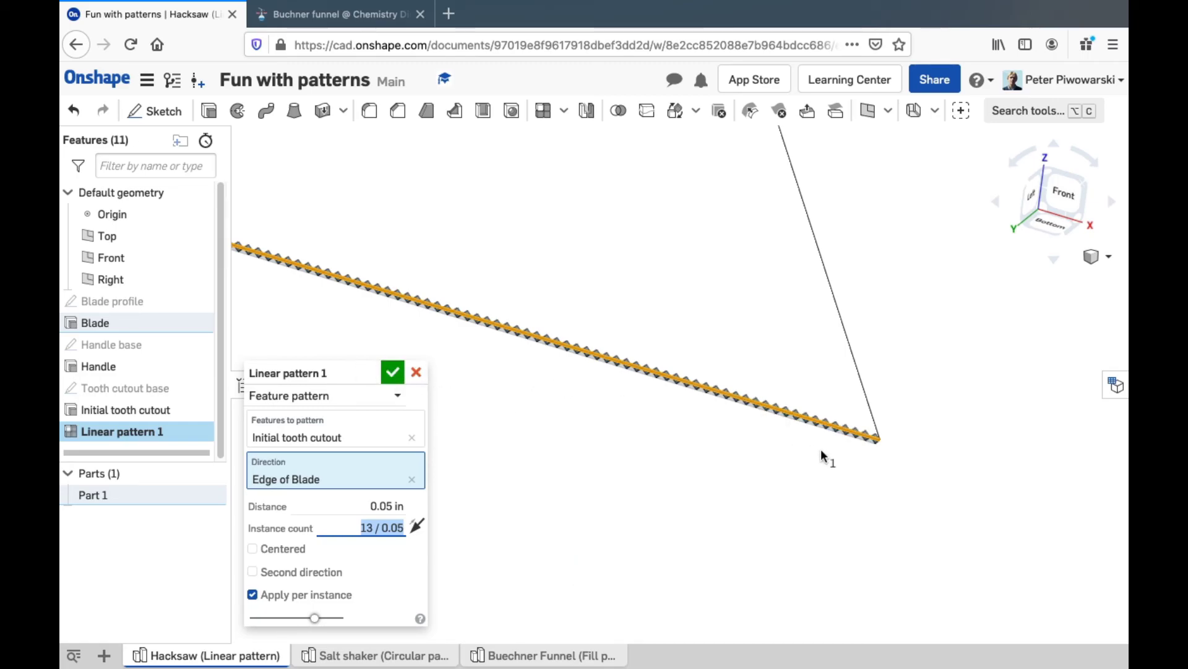
scroll(896, 432, "up", 5)
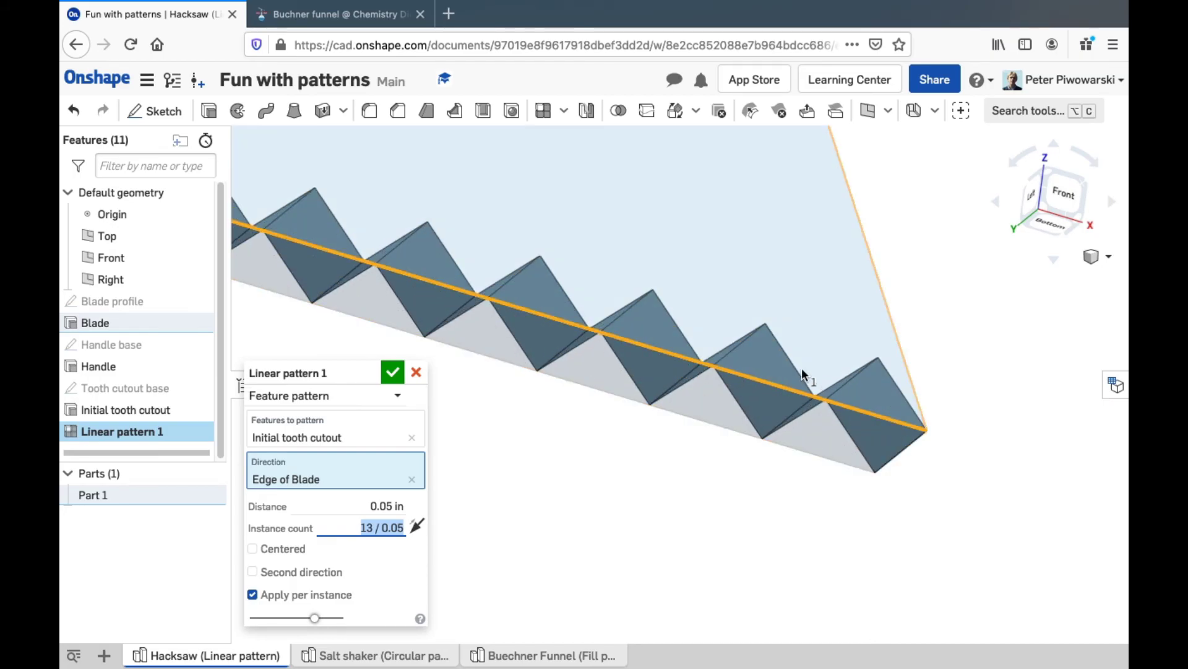
scroll(811, 373, "down", 2)
scroll(748, 344, "down", 3)
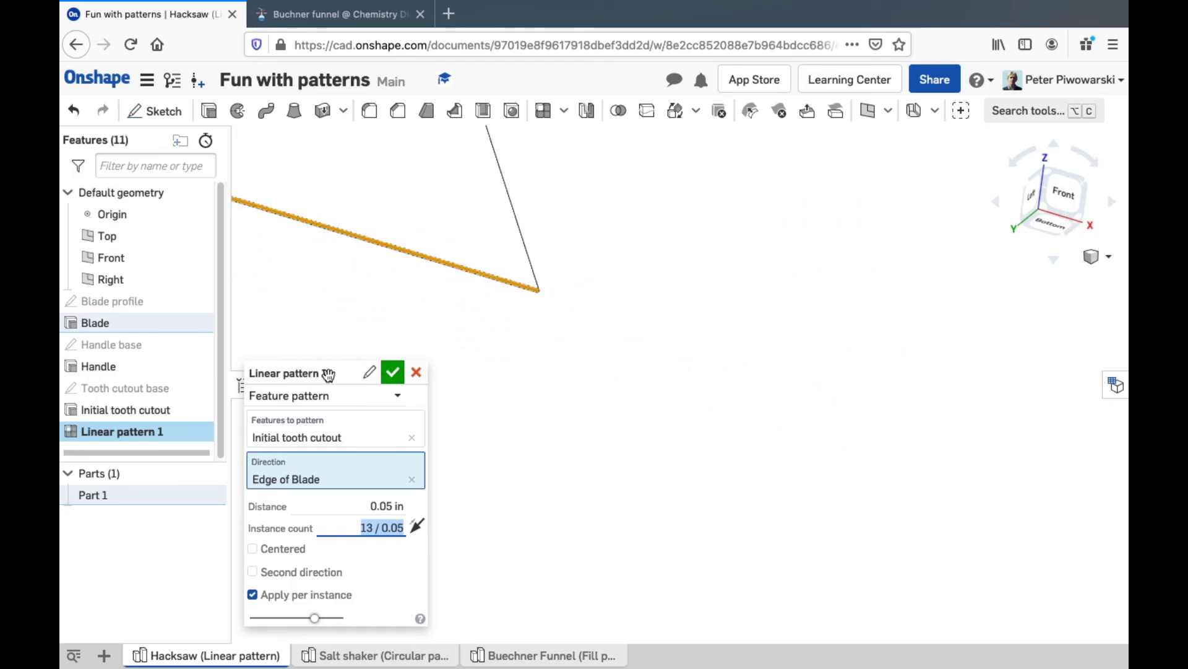
Rename the linear pattern as Teeth, accept it, and view the finished blade from its other side
left_click(362, 374)
type("Teeth")
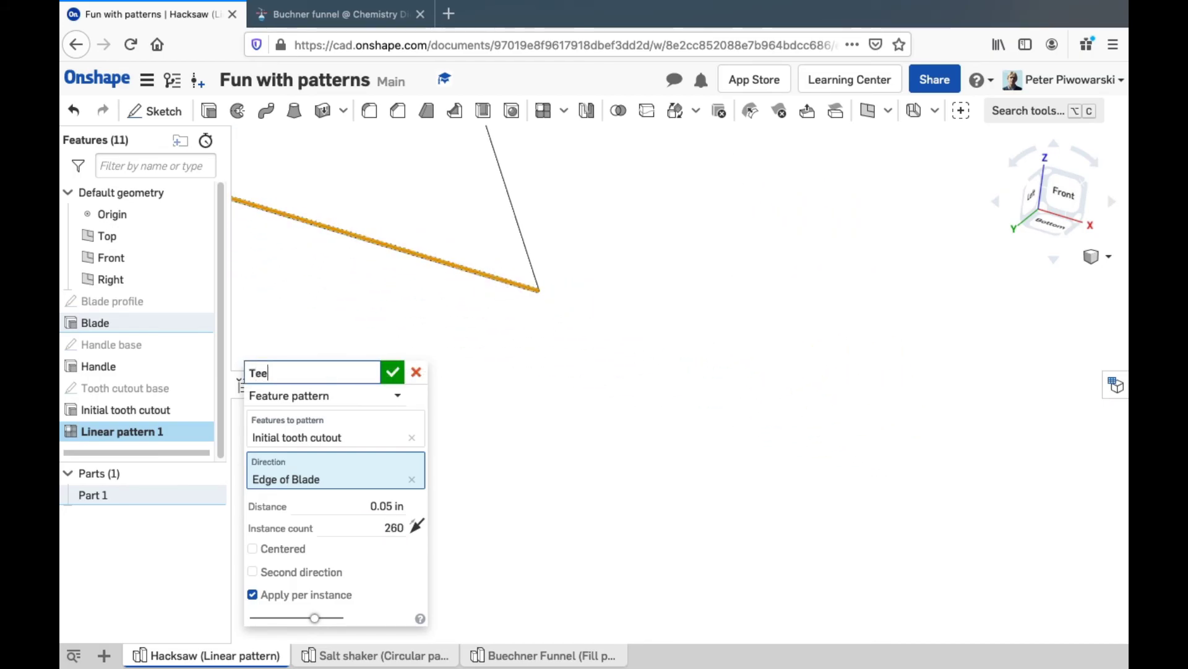
key("Return")
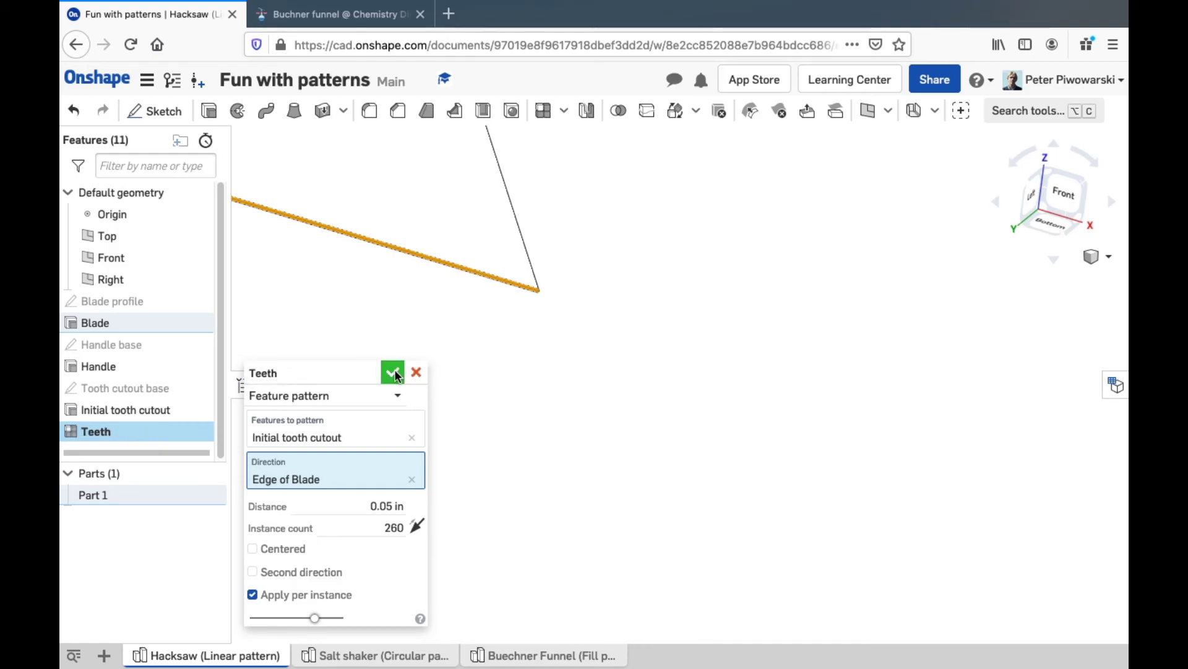
left_click(393, 372)
scroll(305, 211, "up", 5)
scroll(545, 296, "down", 4)
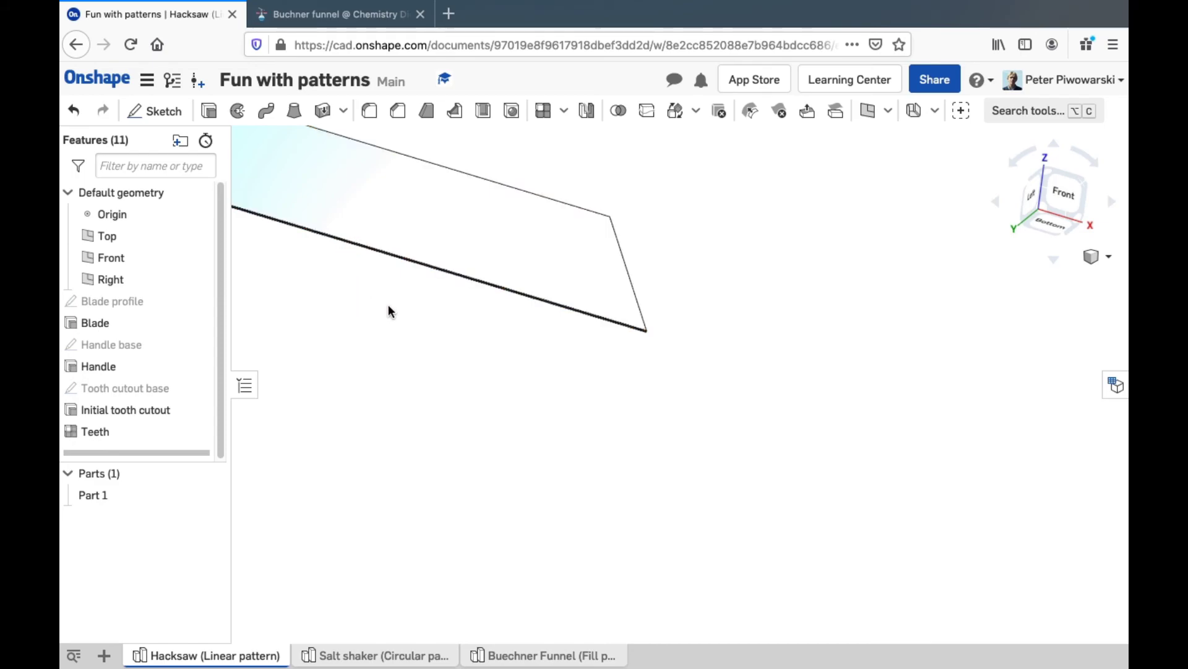
middle_click_drag(388, 303, 484, 364)
right_click_drag(484, 364, 568, 431)
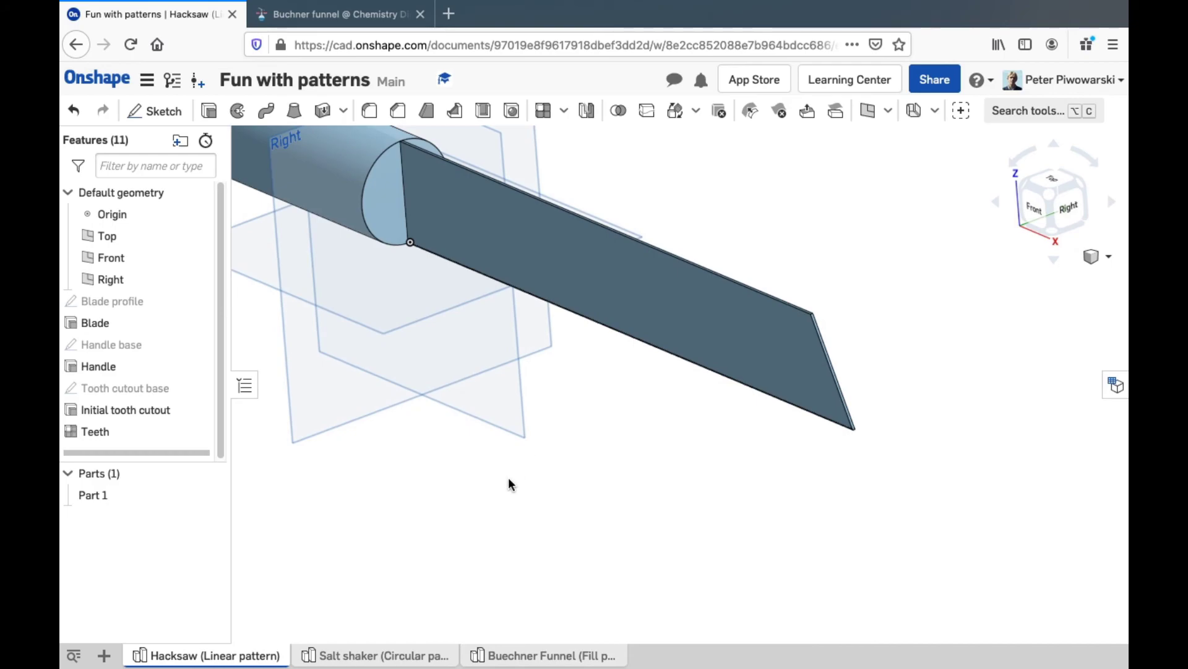
Reopen the Teeth pattern and add a second direction along the blade's short edge beside the handle
right_click(142, 432)
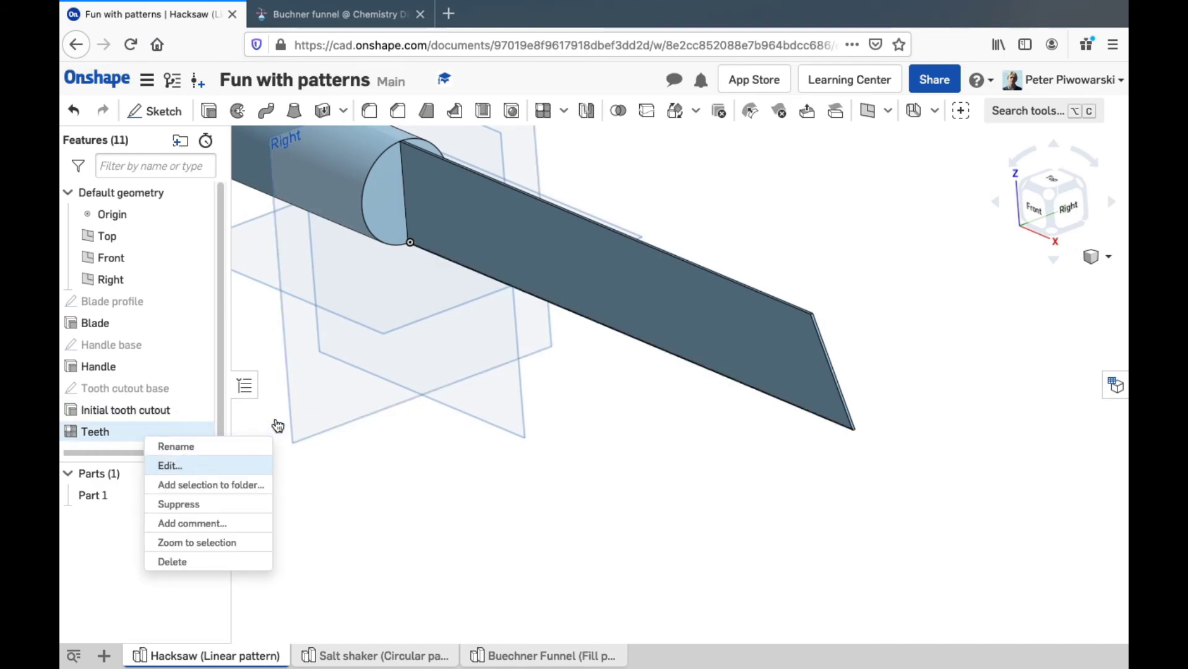
key("Escape")
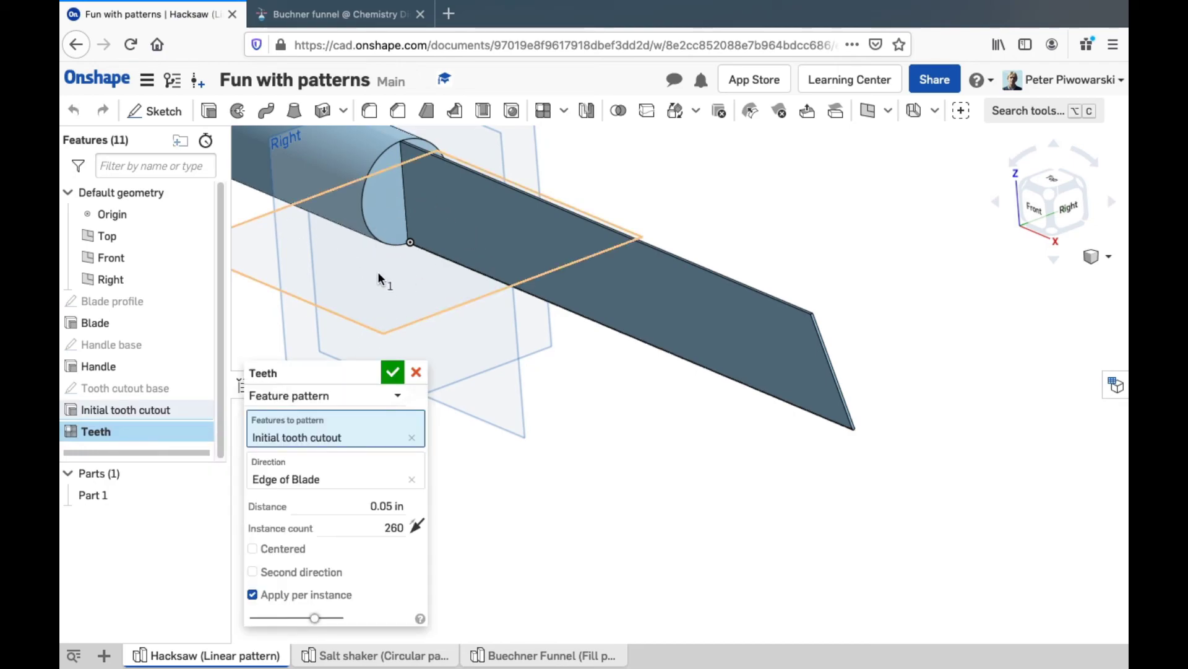
scroll(381, 234, "up", 3)
right_click_drag(402, 259, 425, 261)
right_click_drag(285, 243, 300, 278)
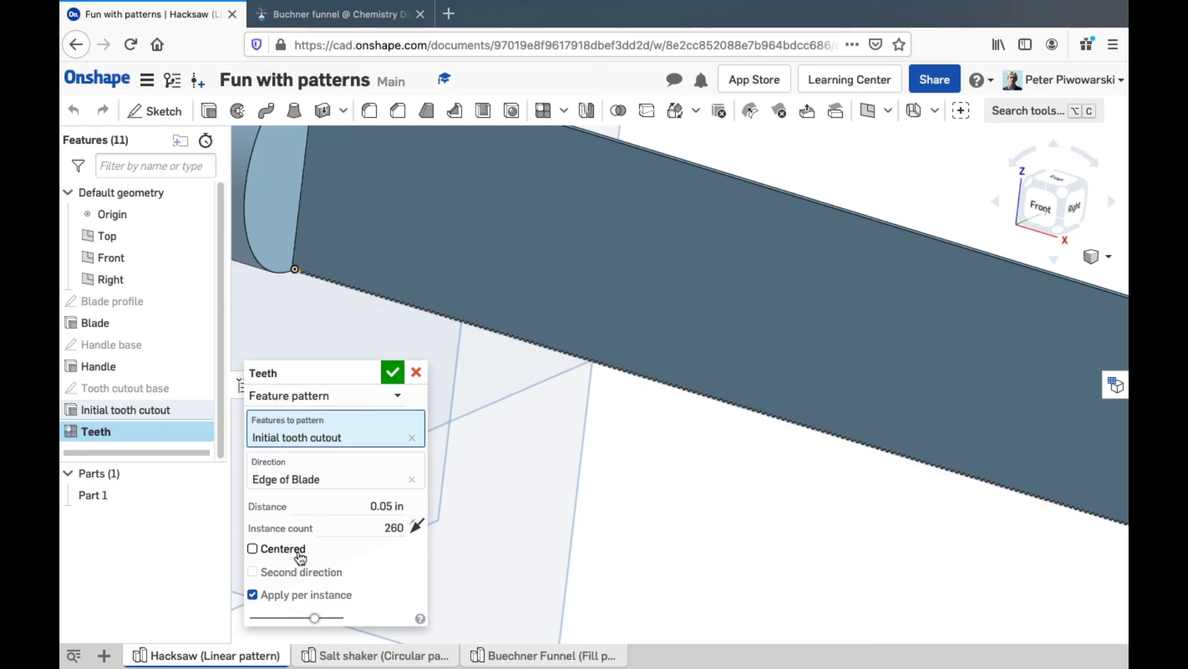
left_click(266, 572)
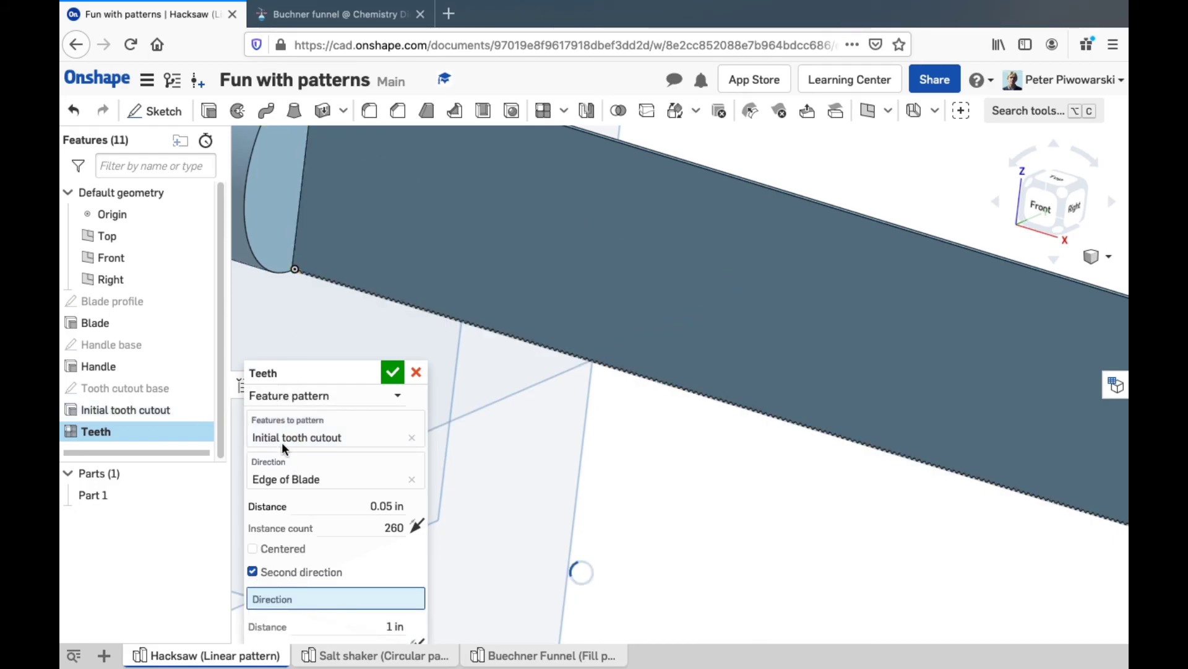
left_click(300, 220)
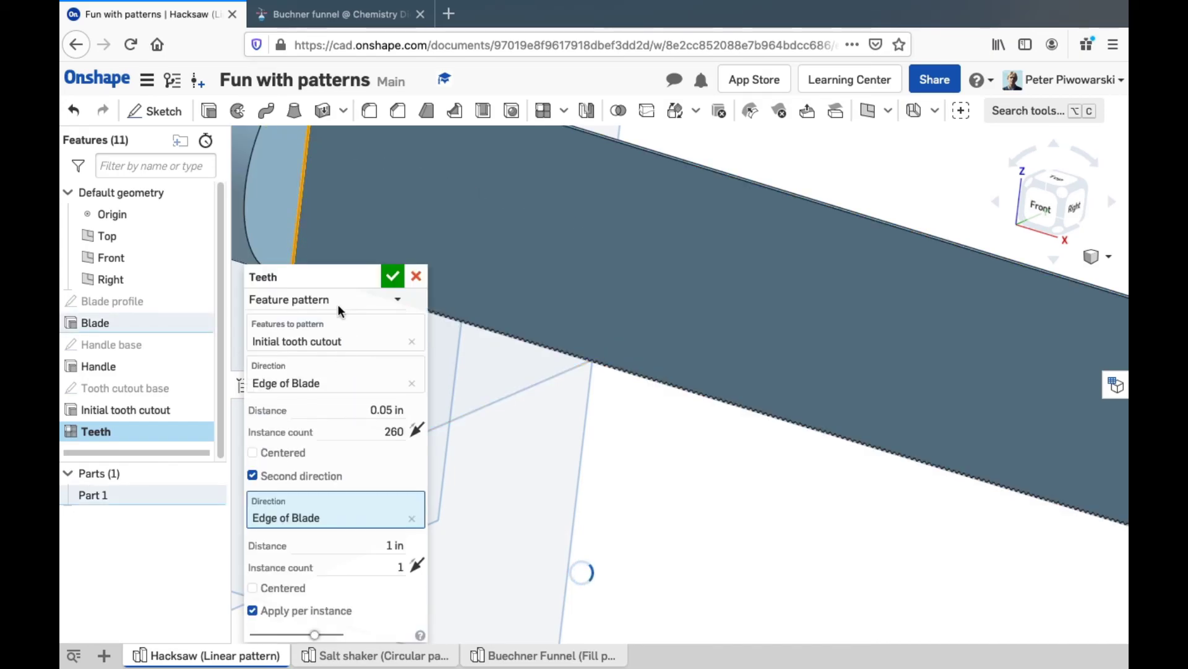
Set the second direction's instance count to 4 and reselect the blade's short edge beside the handle as its direction
left_click(396, 519)
key("BackSpace")
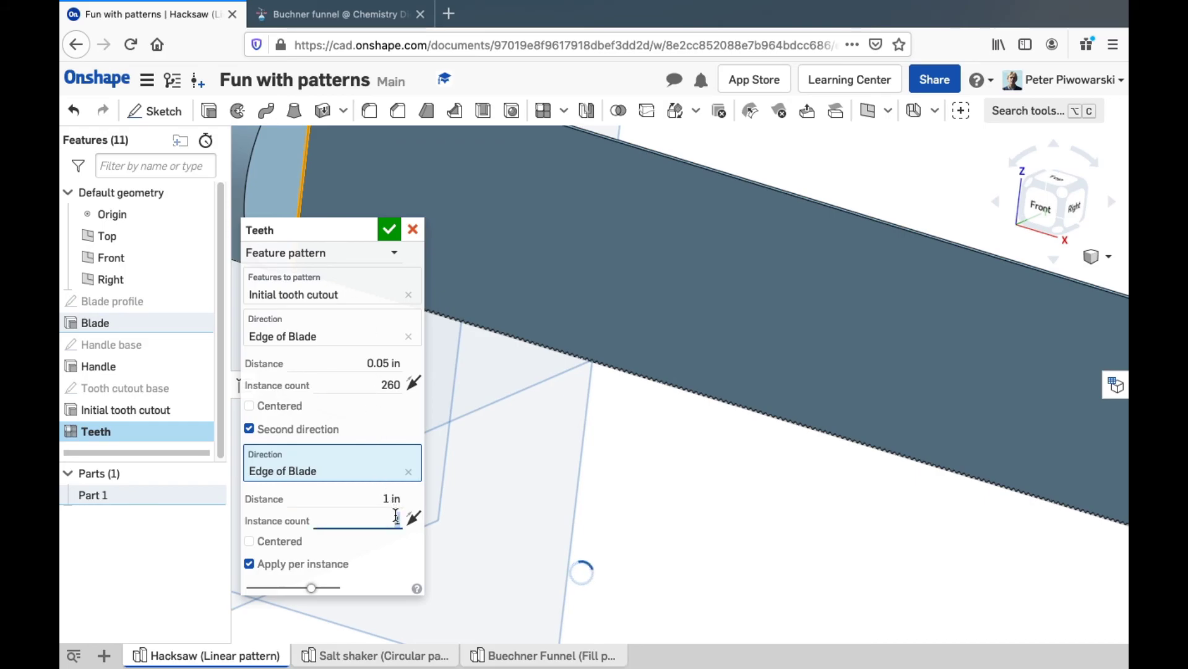
type("1")
key("BackSpace")
type("4")
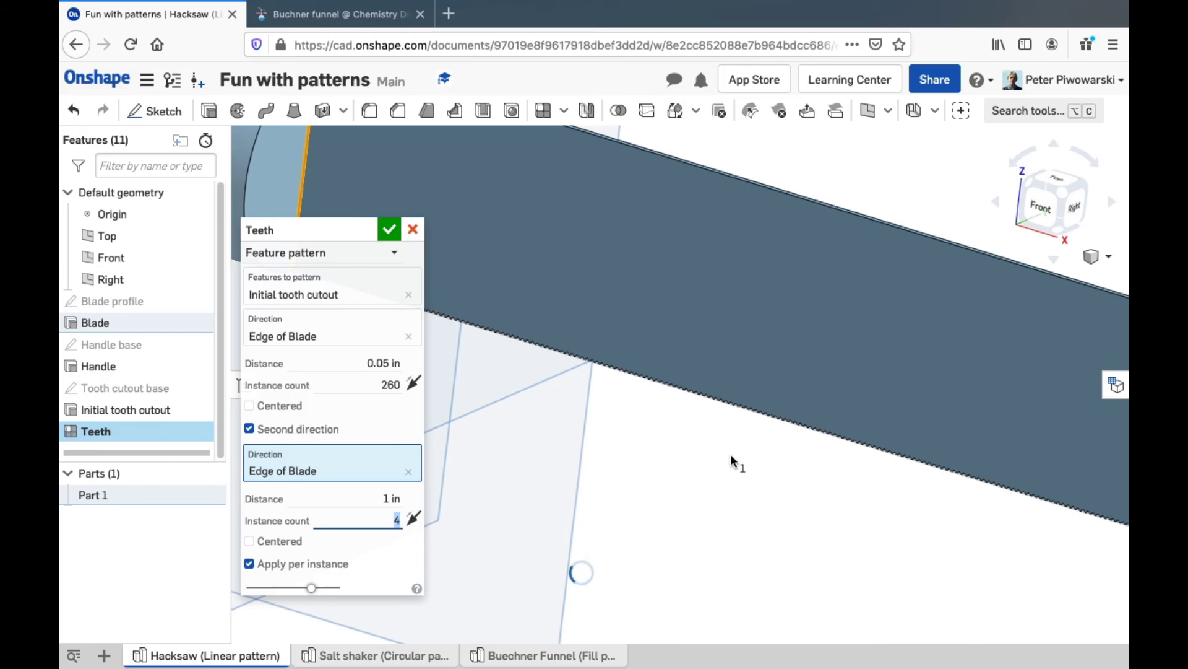
left_click(674, 437)
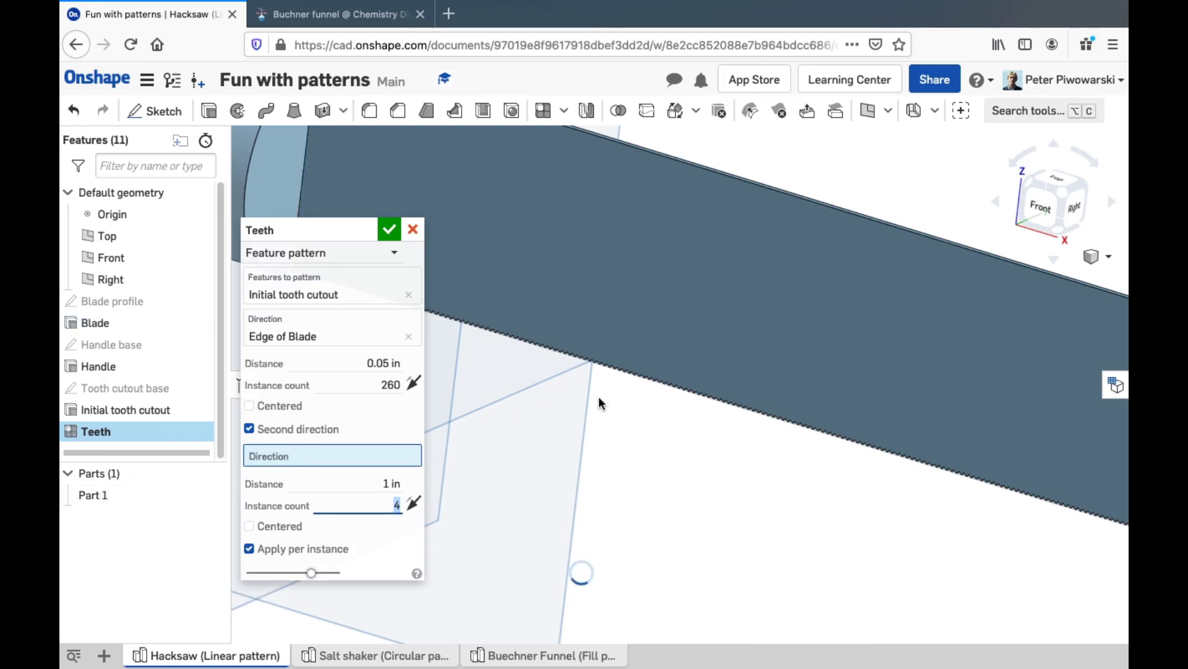
scroll(599, 396, "up", 3)
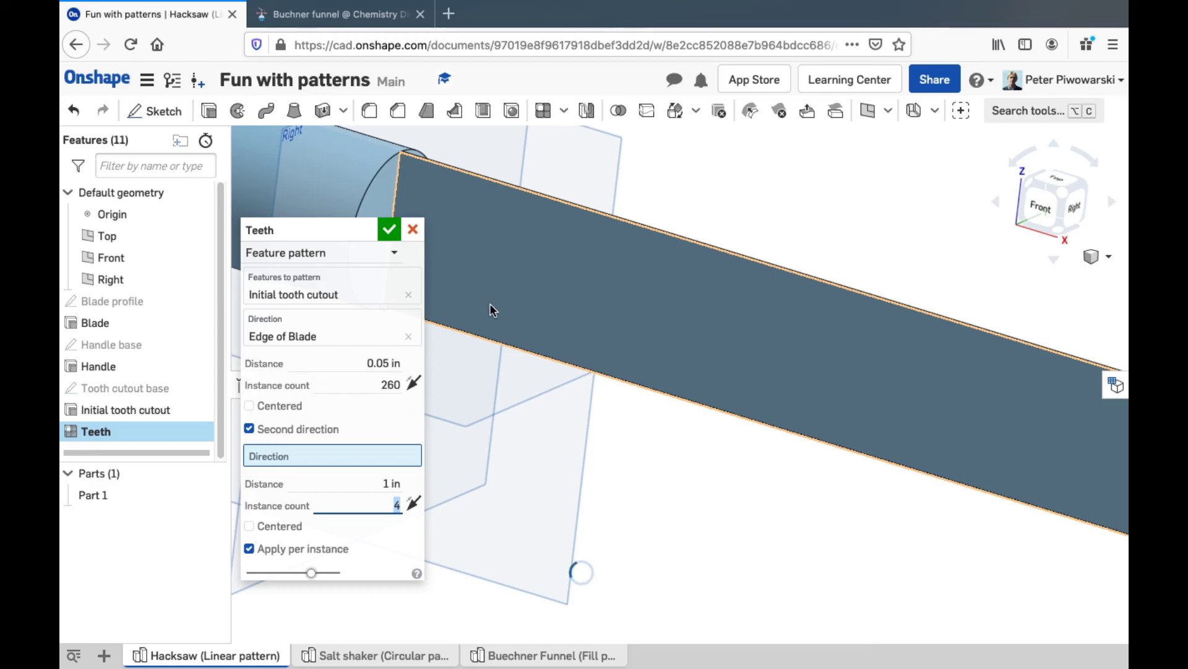
left_click_drag(330, 228, 208, 231)
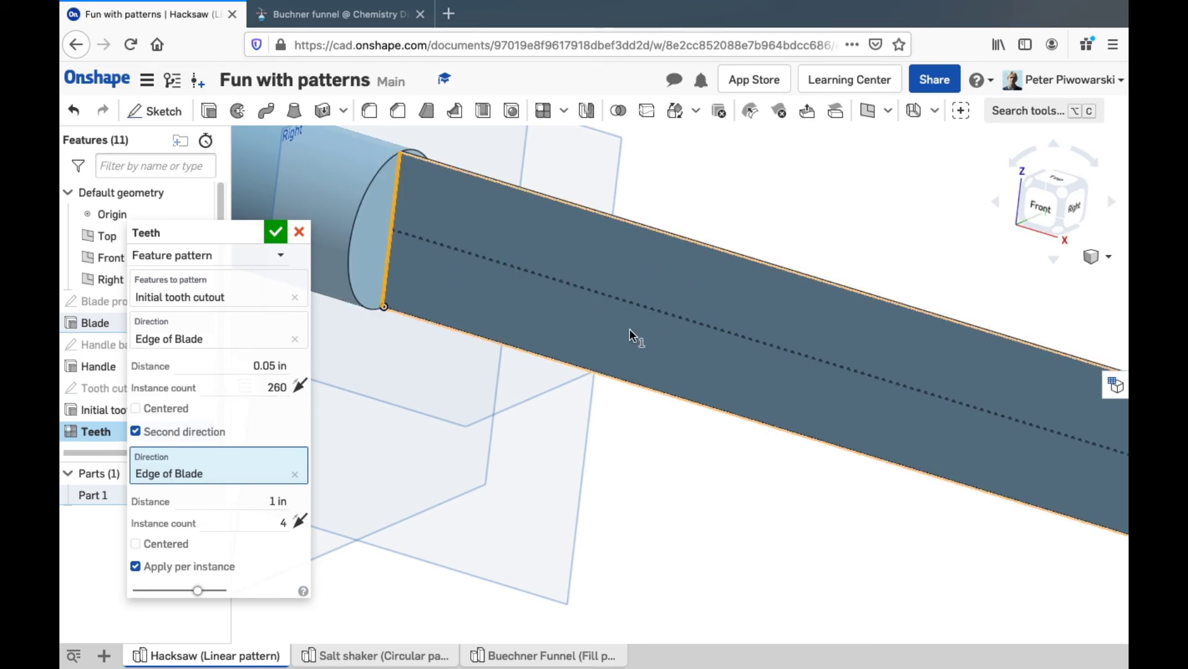
Inspect the extra row of cutouts across the blade's face, and turn off the pattern's second direction
scroll(630, 326, "up", 10)
key("shift+1")
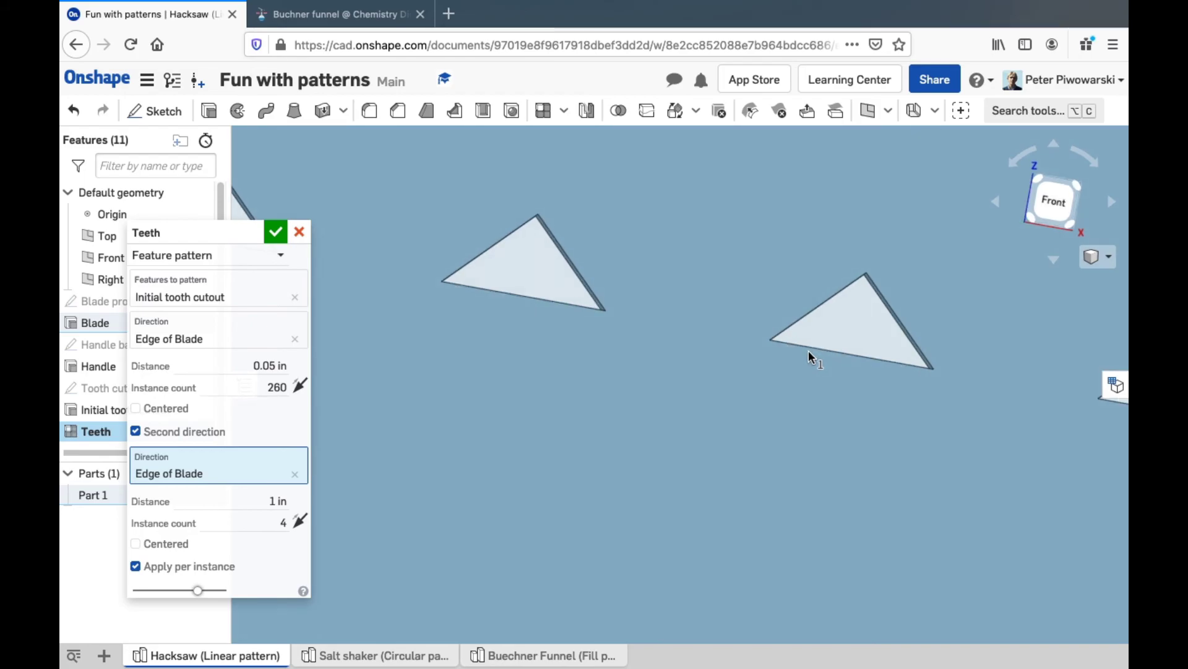
scroll(827, 346, "down", 8)
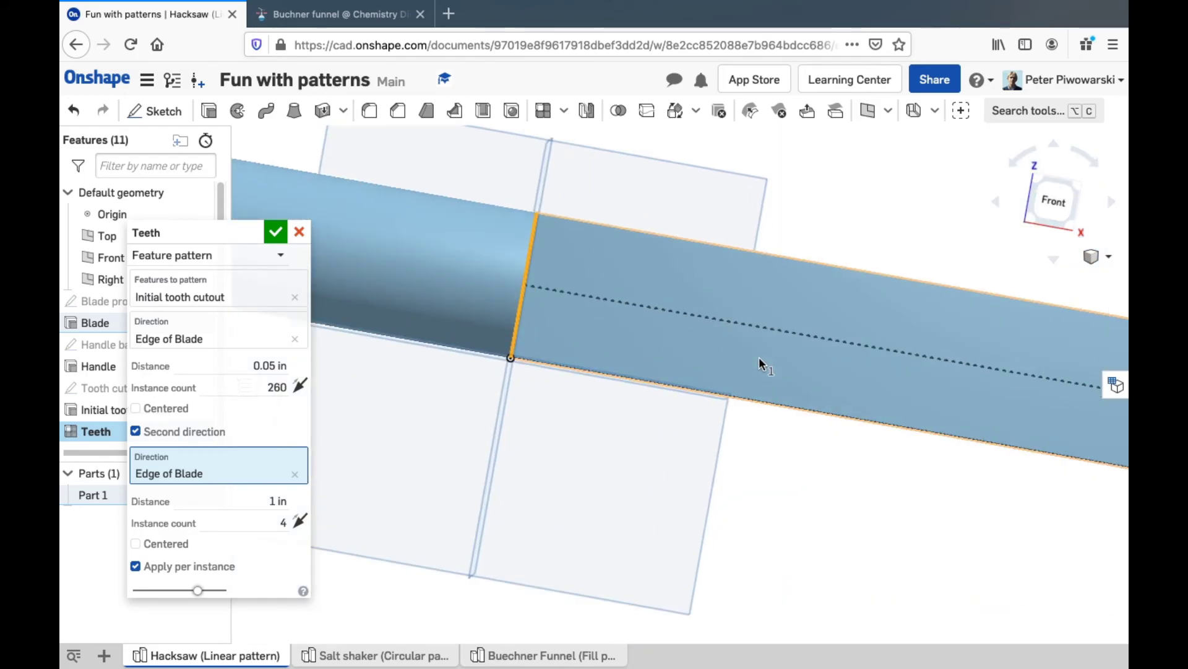
scroll(759, 357, "up", 3)
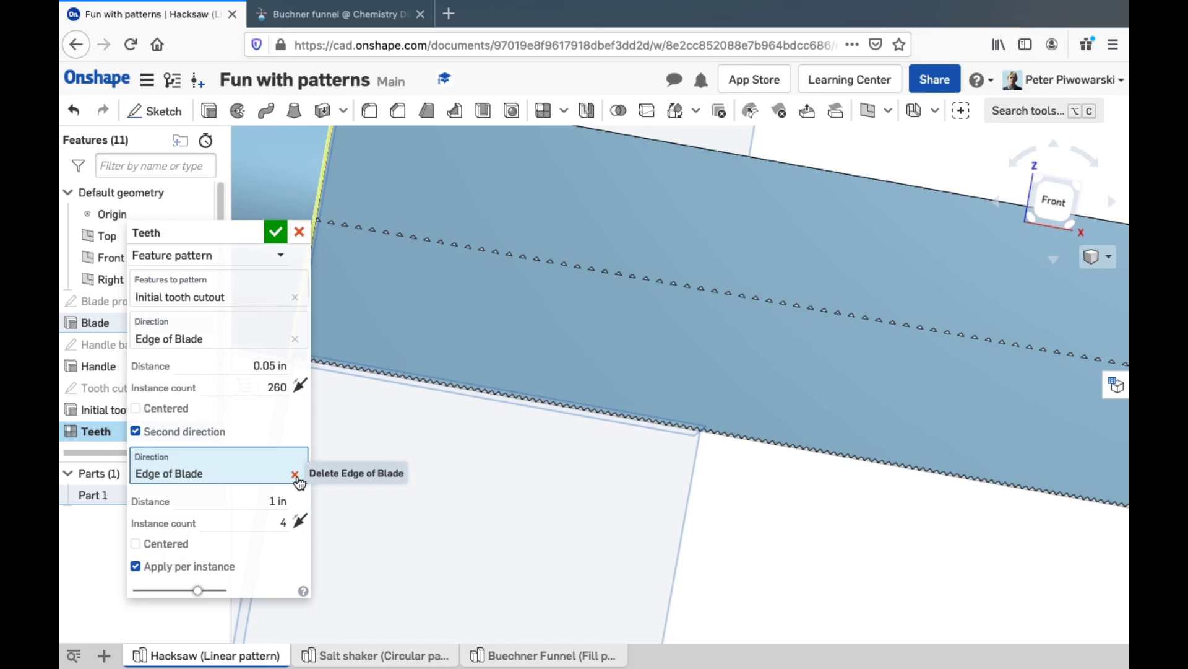
left_click(137, 433)
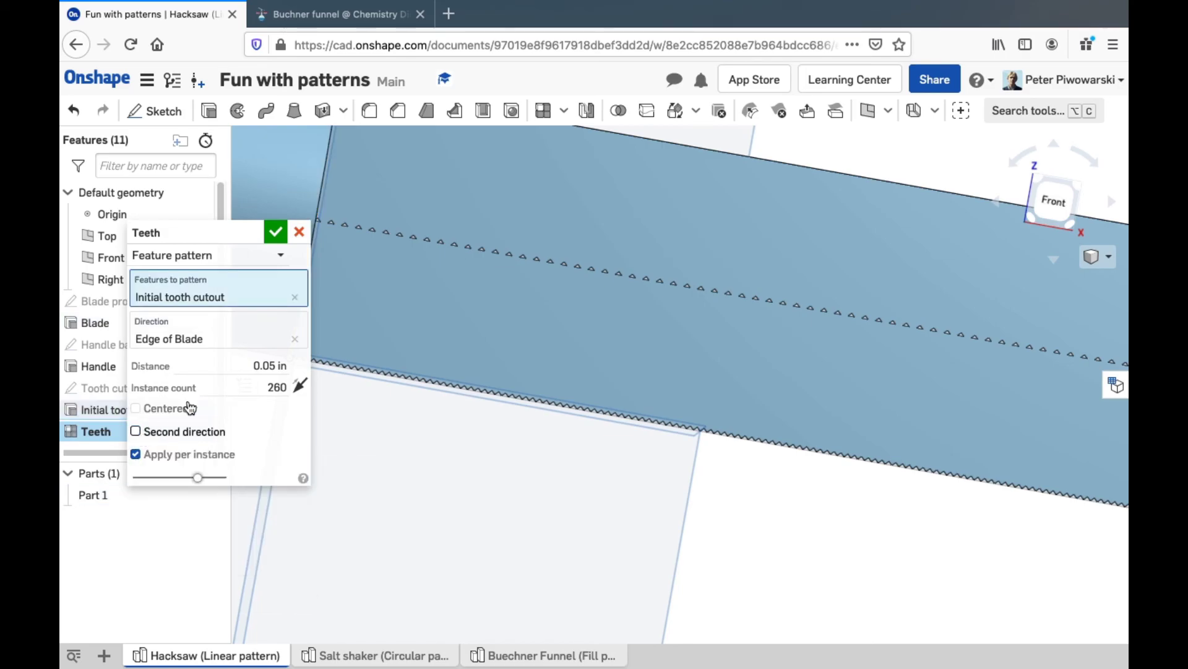
Accept the Teeth pattern without the second direction and open the Salt shaker (Circular pattern) model
left_click(276, 232)
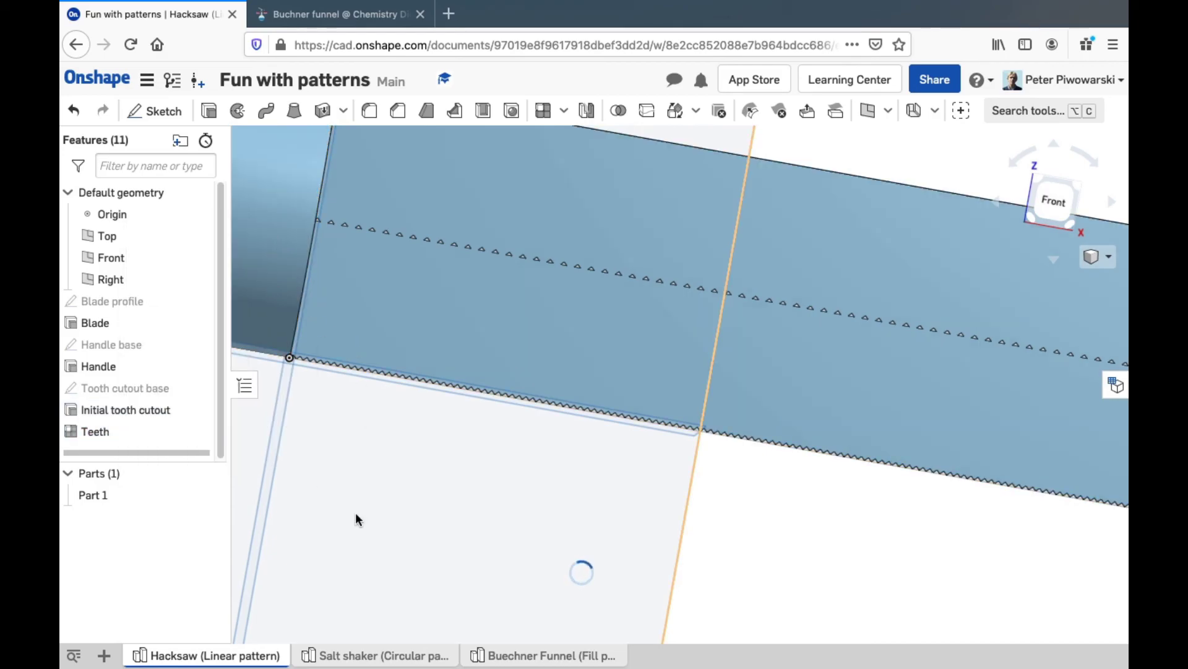
left_click(403, 654)
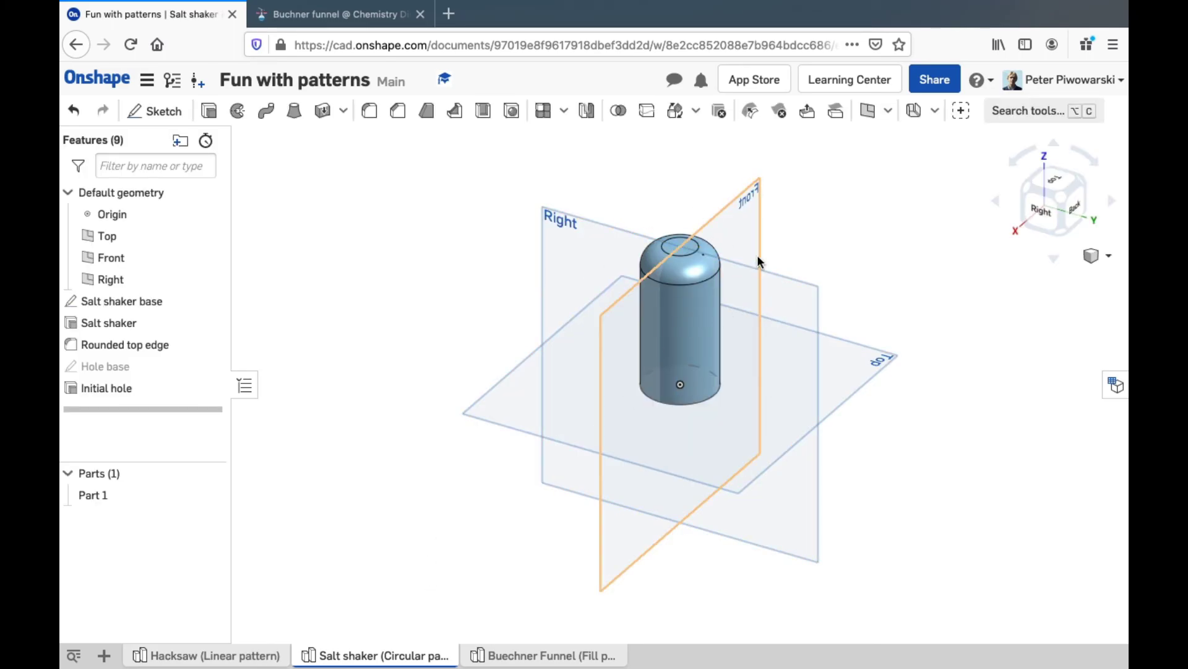
Examine the single initial hole in the rounded top edge of the salt shaker
scroll(743, 231, "up", 10)
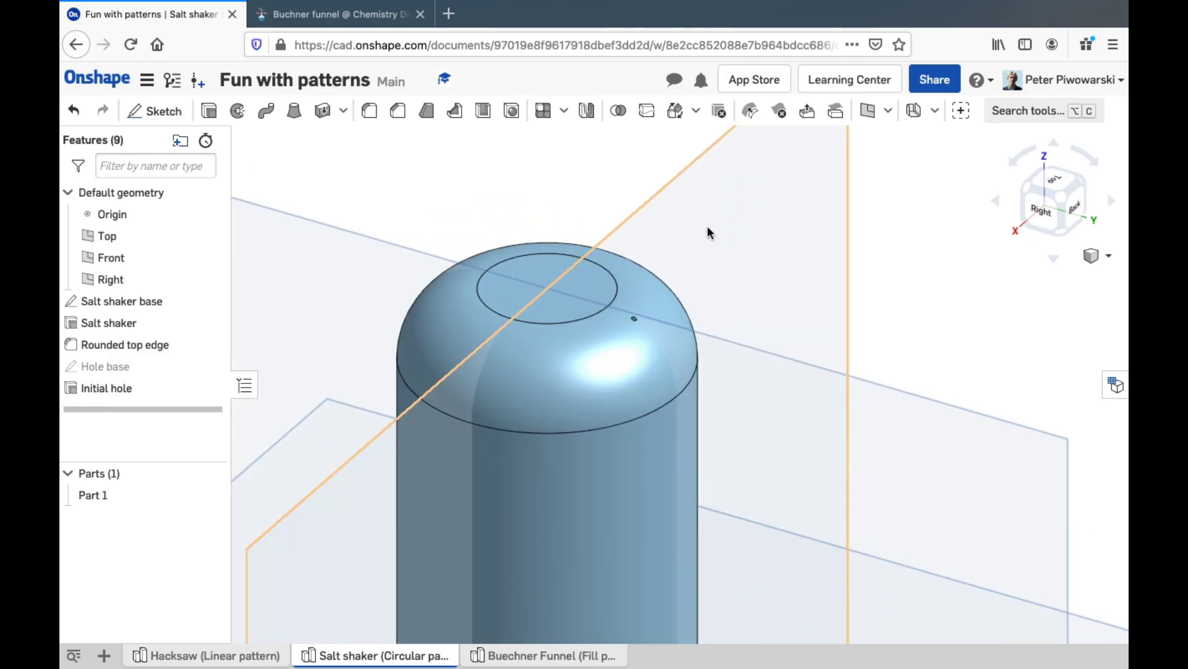
right_click_drag(644, 260, 714, 293)
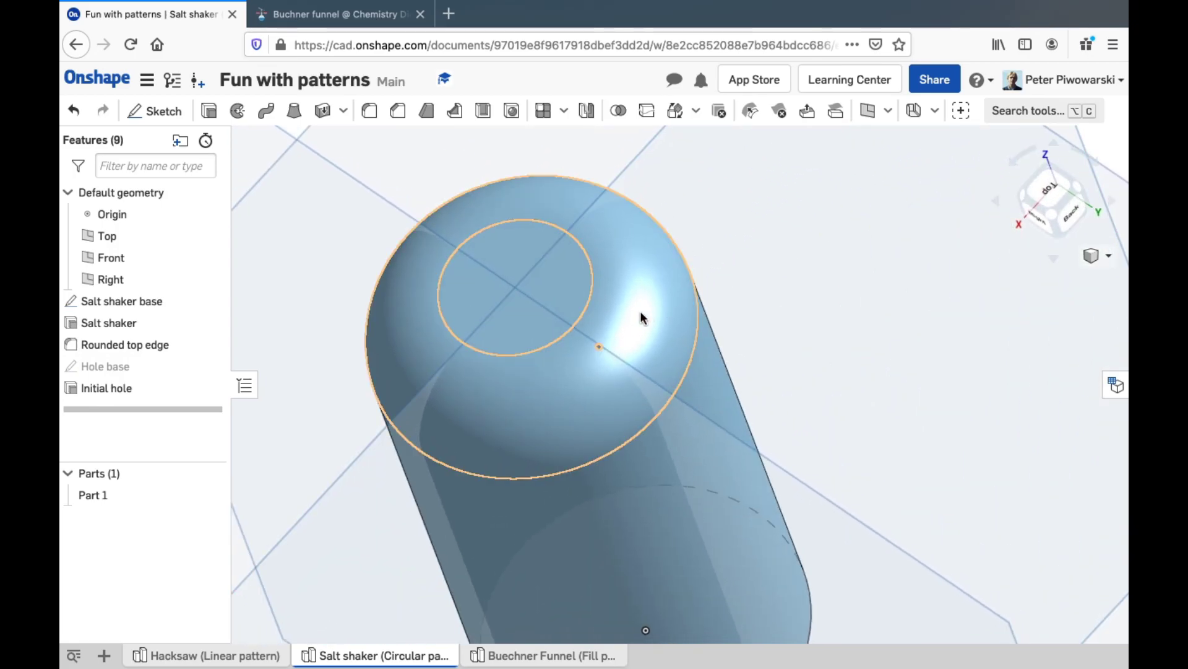
scroll(585, 315, "up", 5)
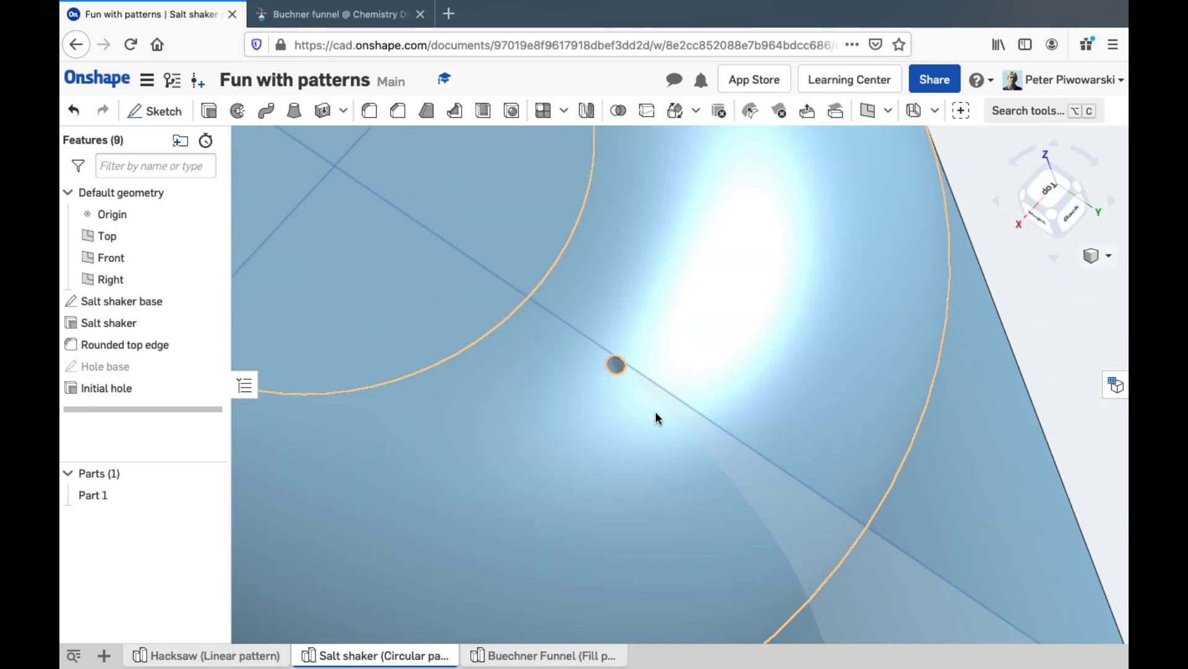
scroll(626, 387, "up", 2)
right_click_drag(625, 387, 644, 361)
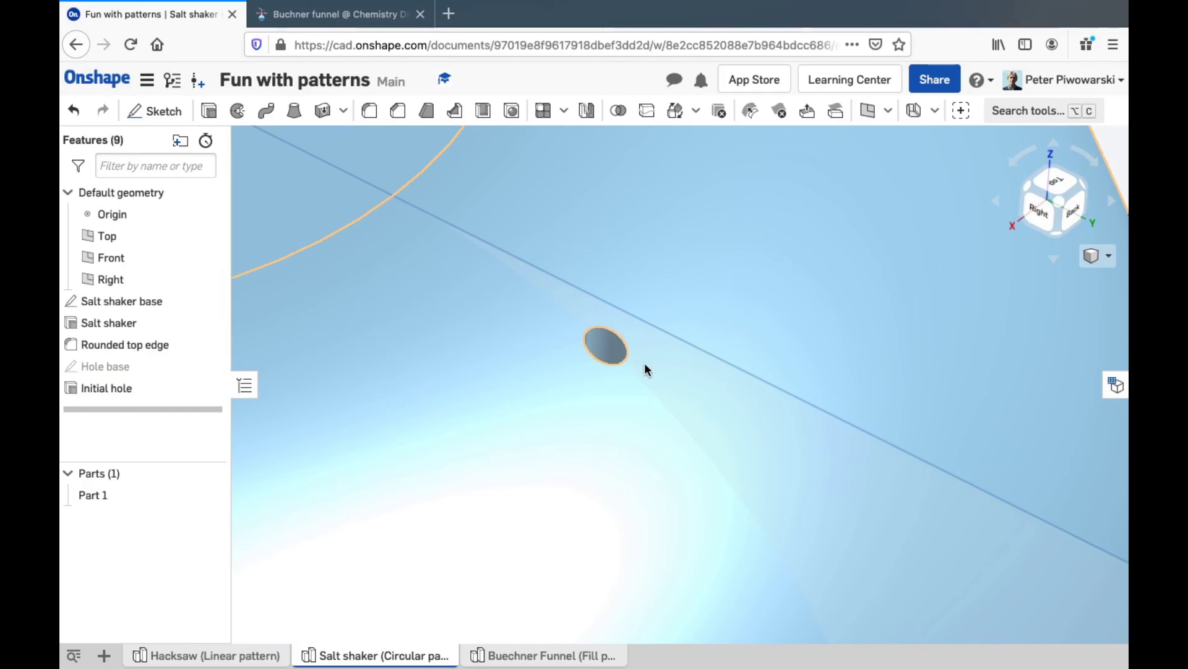
scroll(643, 365, "down", 10)
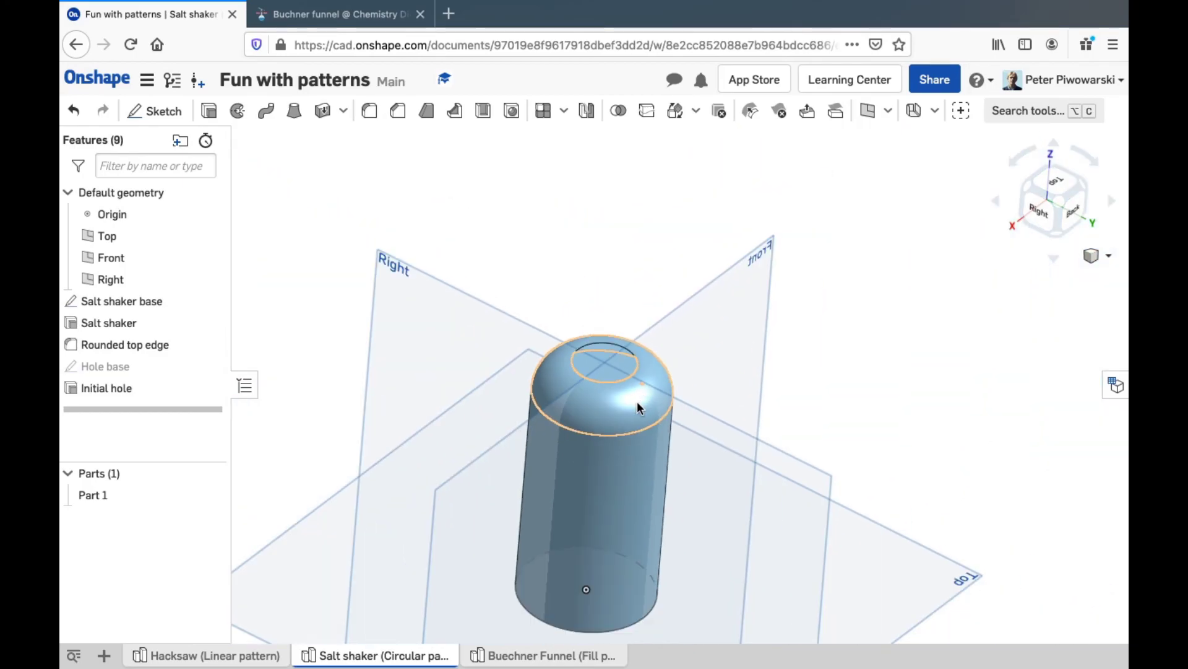
right_click_drag(640, 409, 637, 417)
scroll(637, 427, "up", 10)
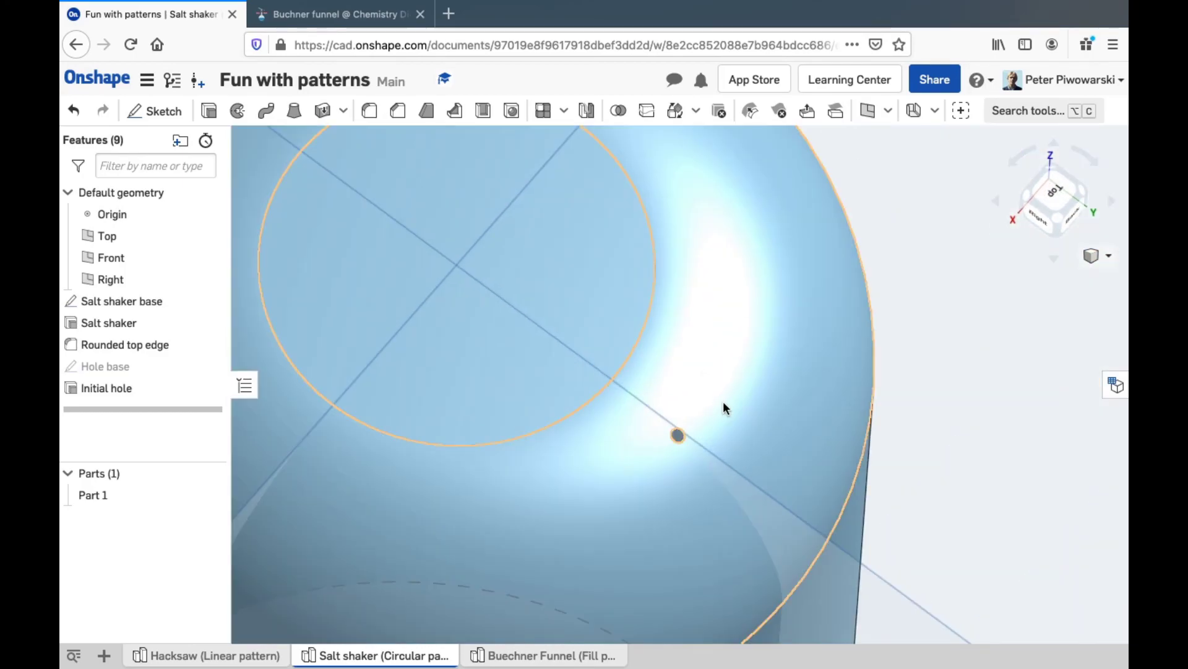
scroll(700, 454, "down", 8)
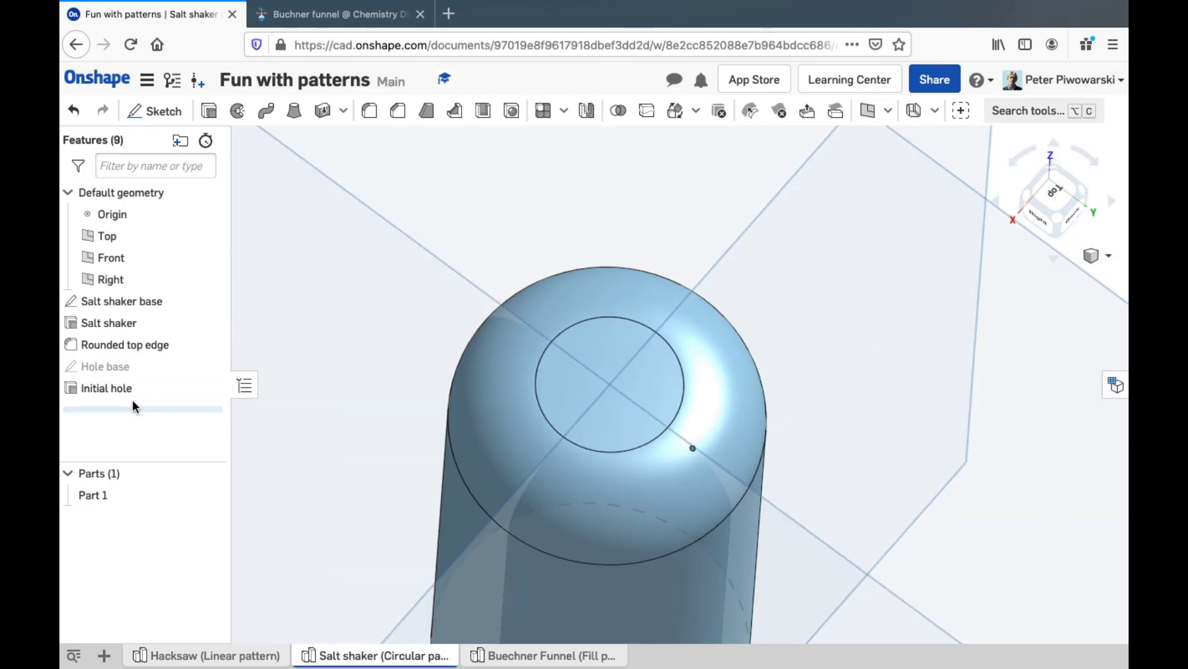
right_click_drag(542, 270, 285, 371)
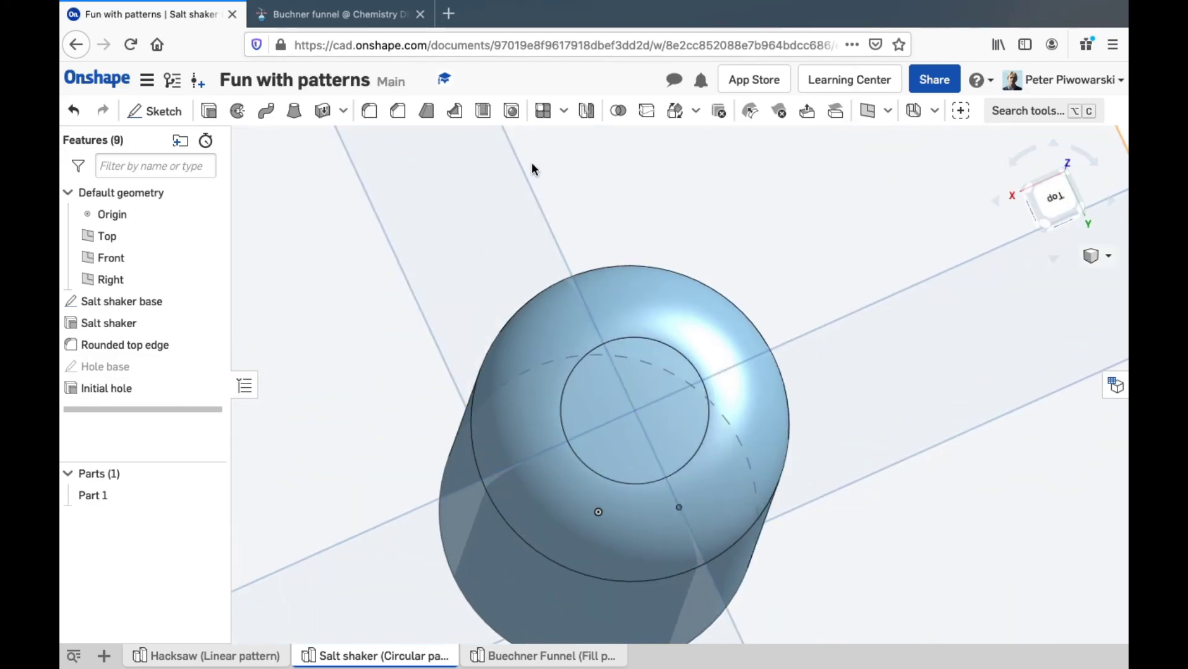
Start a circular pattern of type Feature pattern with Initial hole as the feature to pattern
left_click(566, 110)
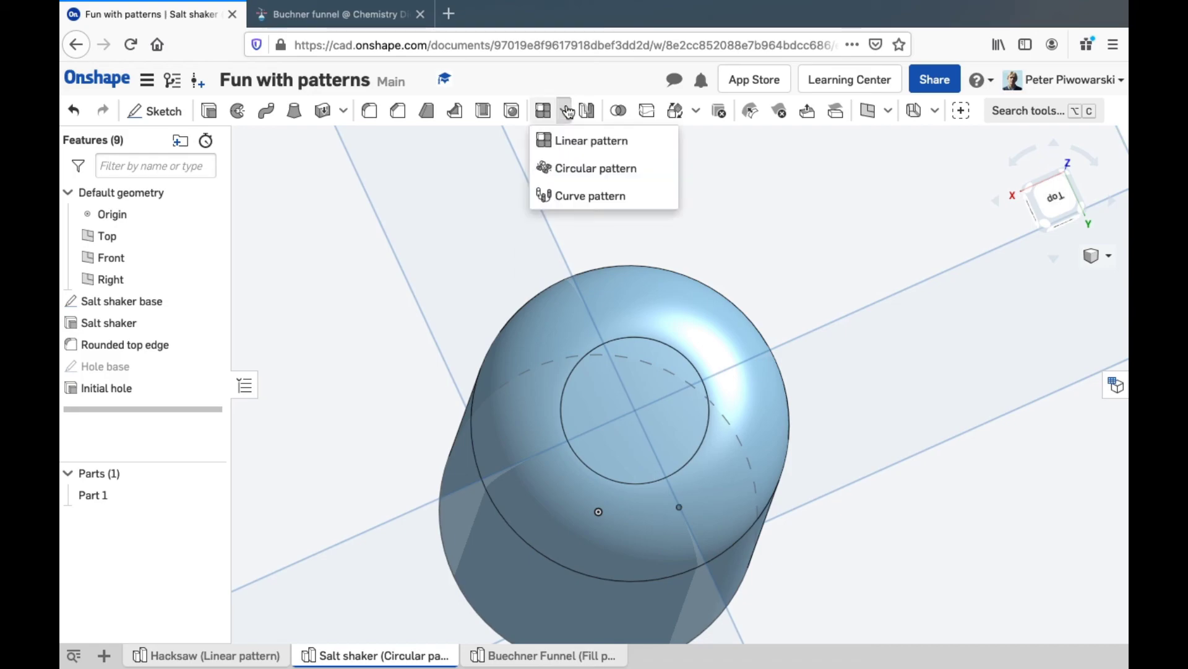
left_click(554, 171)
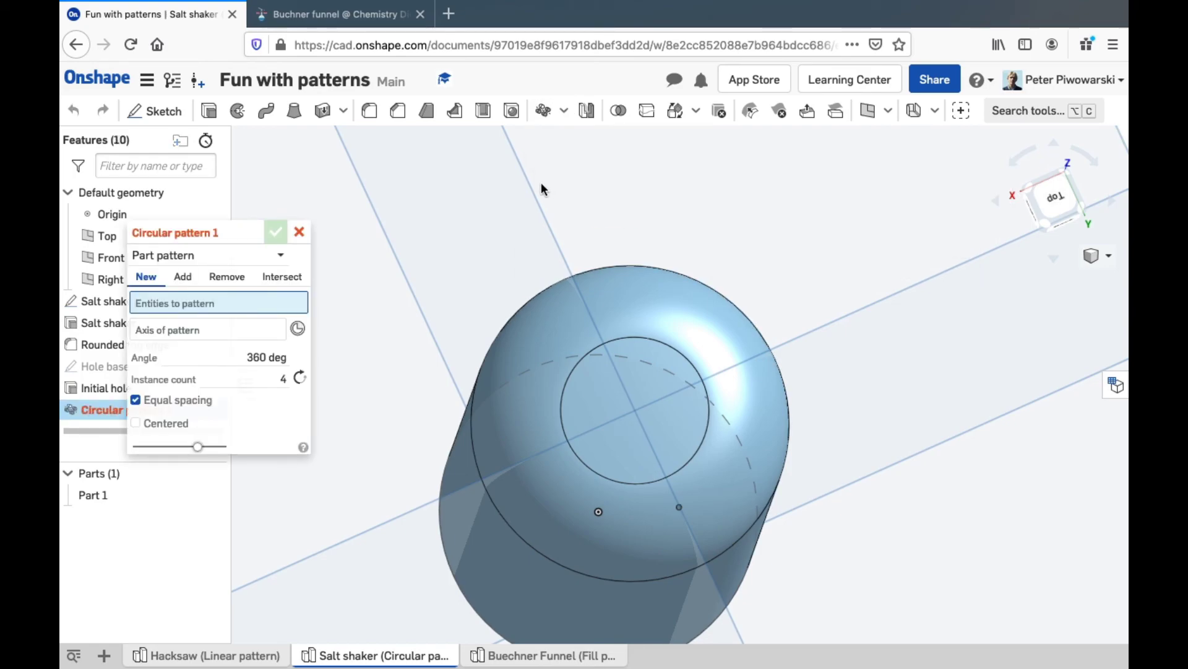
left_click(279, 256)
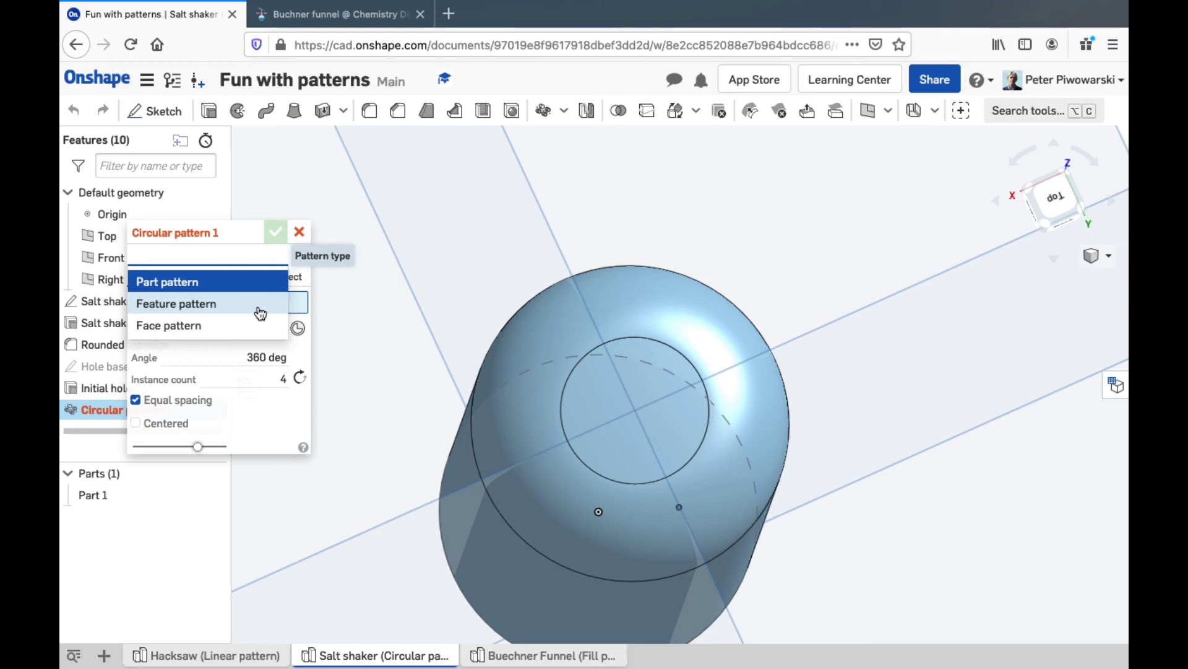
left_click(191, 305)
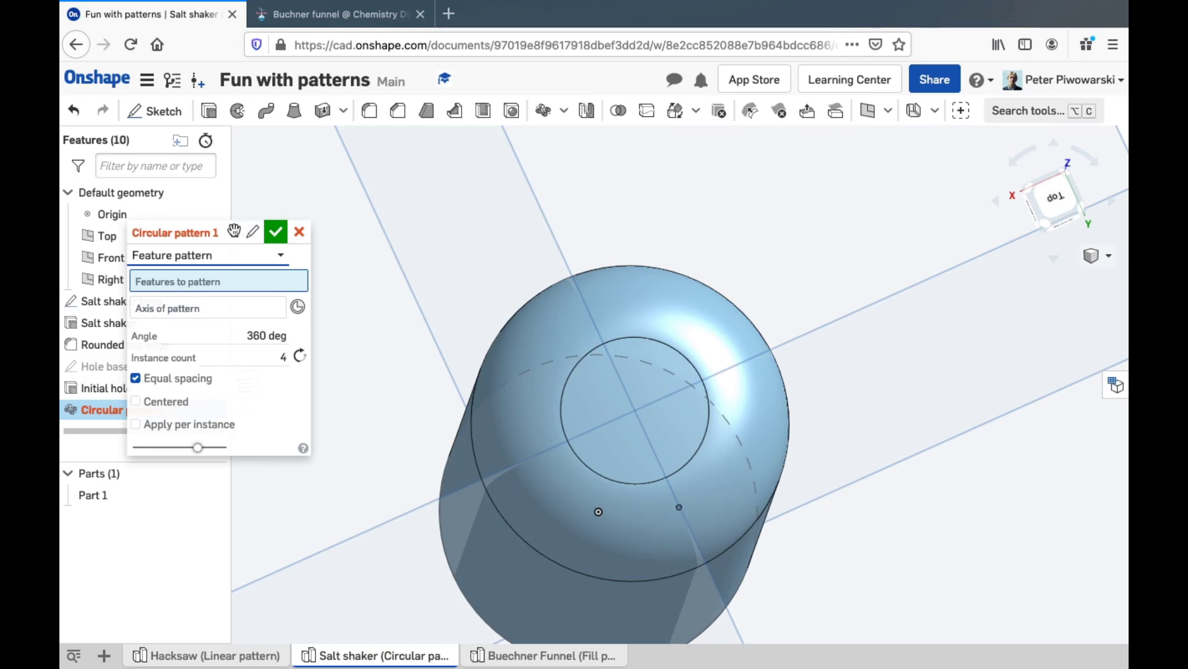
mouse_move(154, 325)
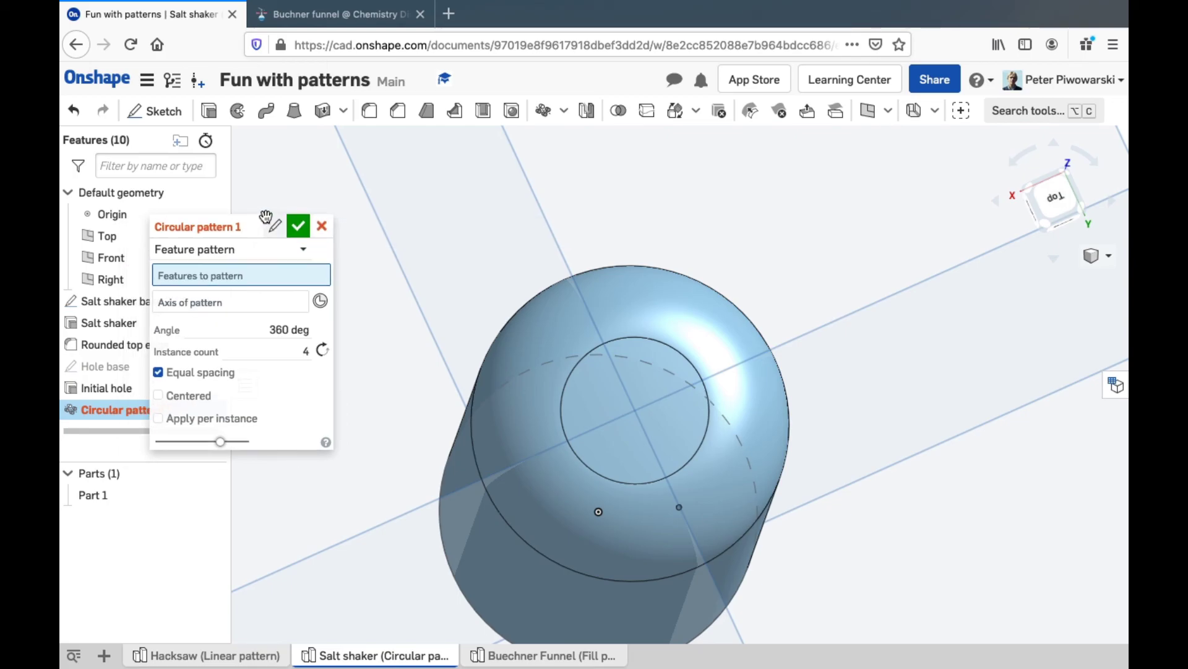
left_click(136, 391)
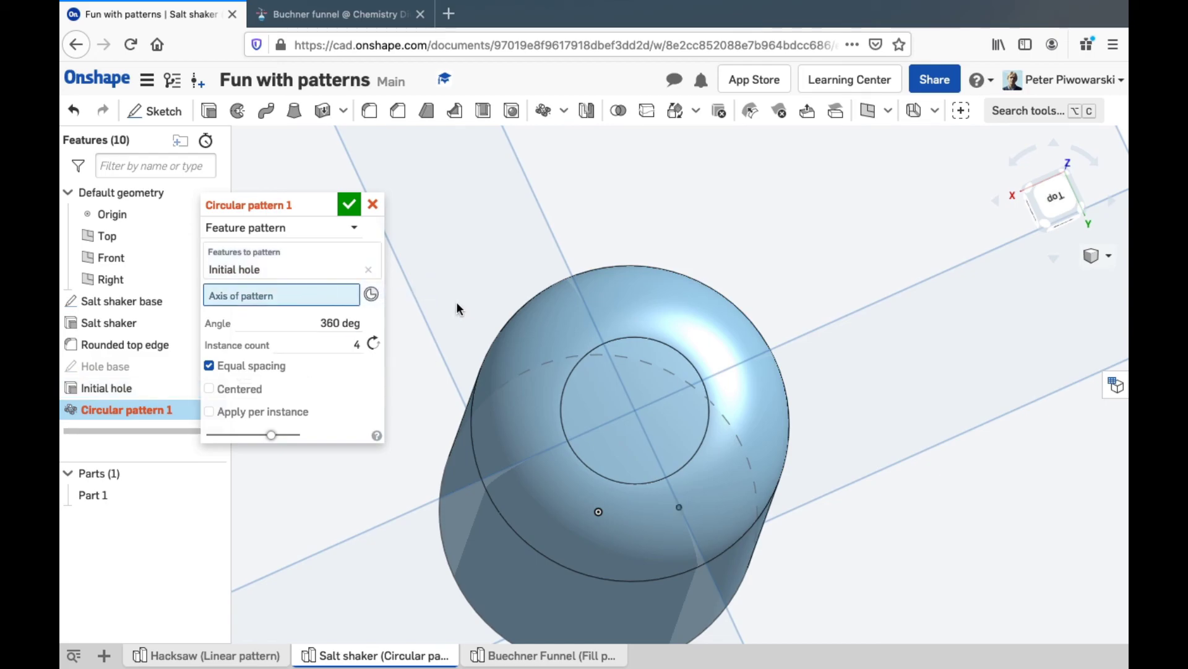
Use the outer circular edge of the salt shaker's rounded top as the axis of the pattern
right_click_drag(589, 263, 589, 234)
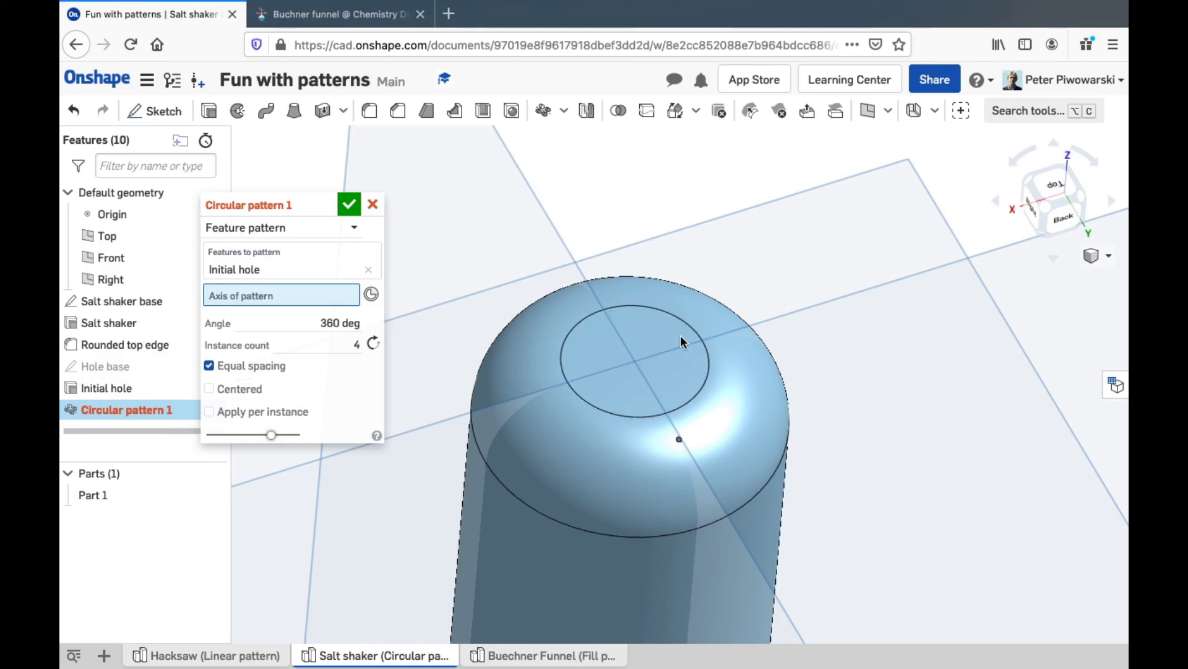
right_click_drag(739, 255, 734, 283)
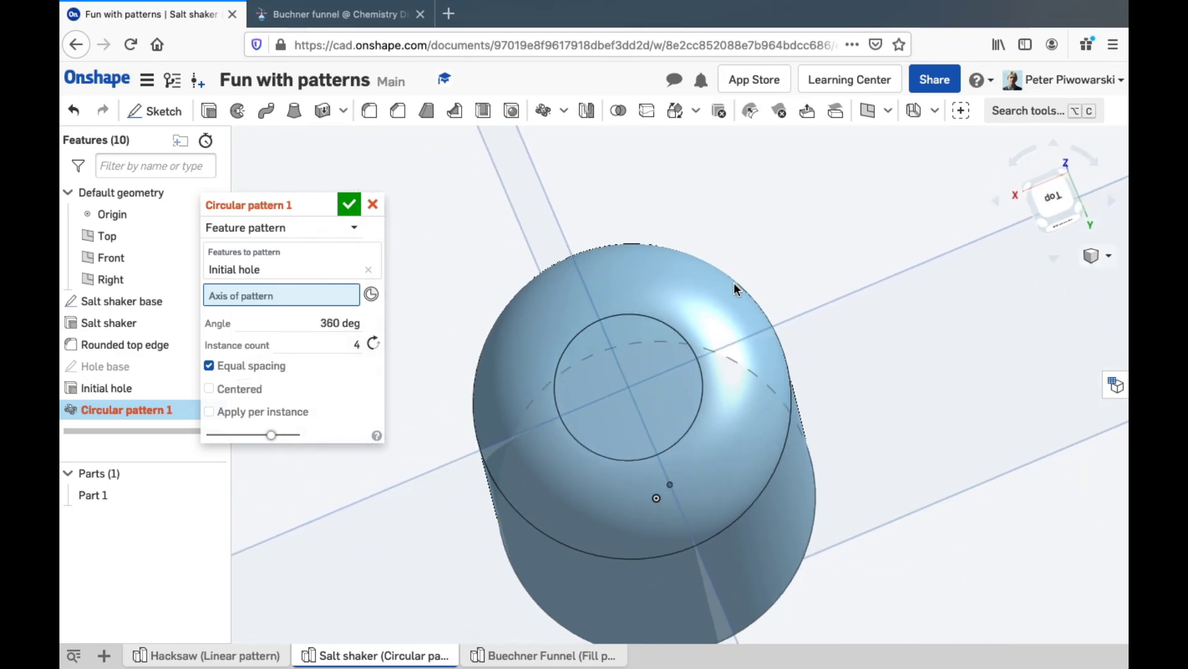
right_click_drag(814, 251, 783, 240)
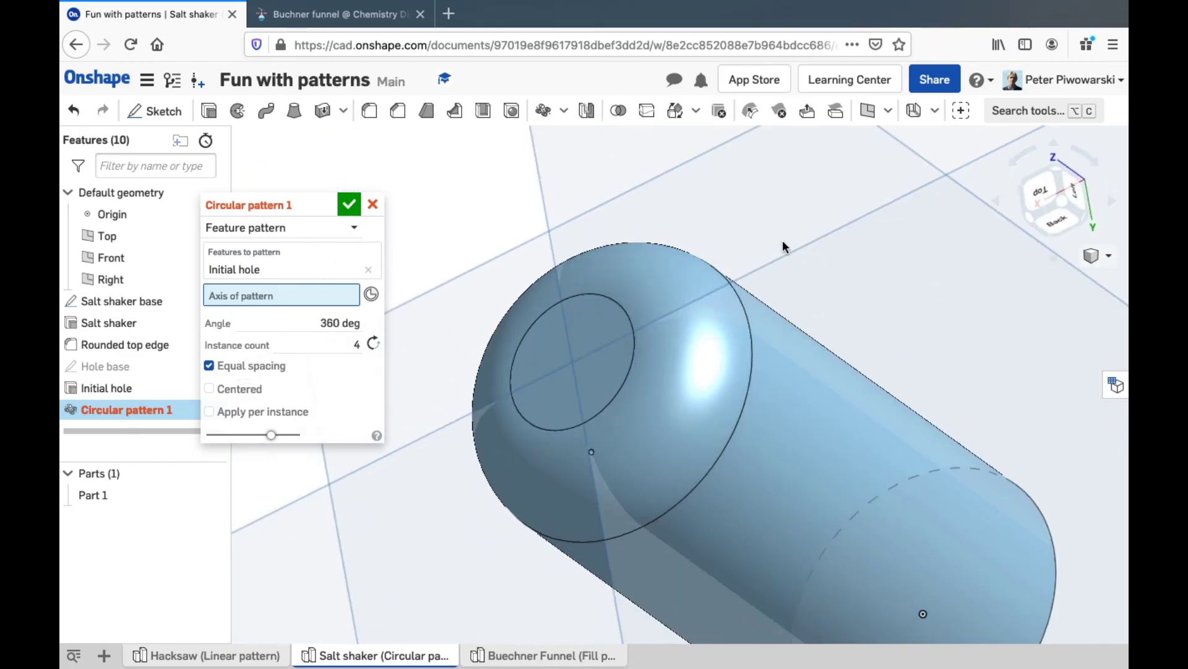
left_click(751, 353)
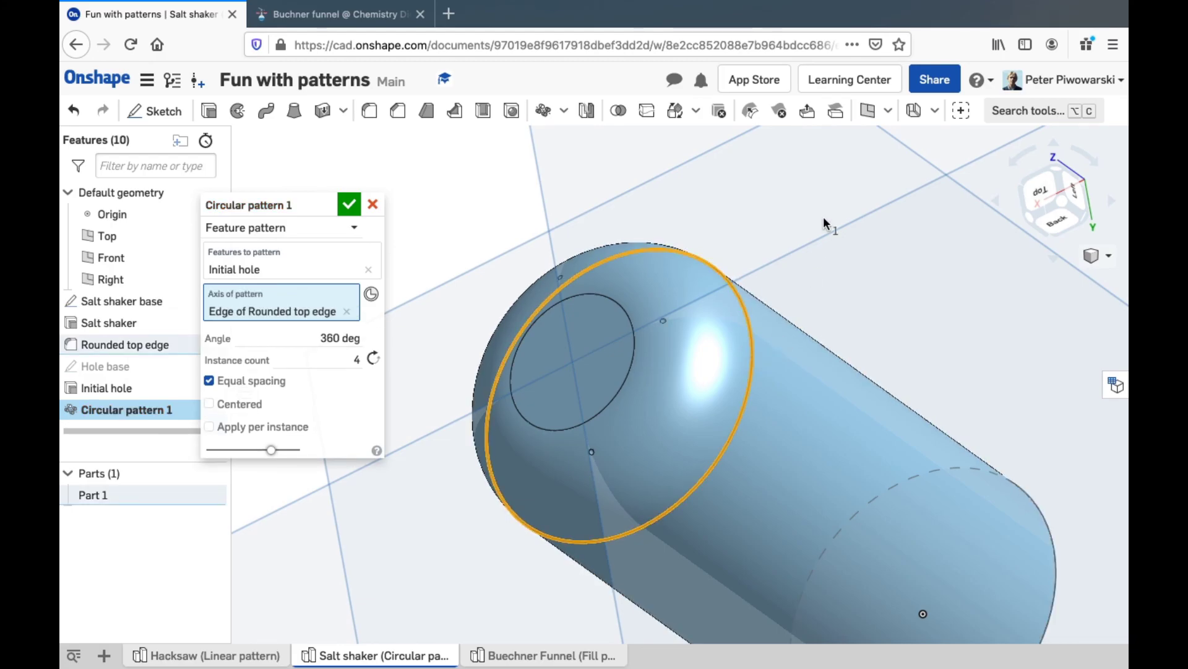
right_click_drag(826, 224, 786, 336)
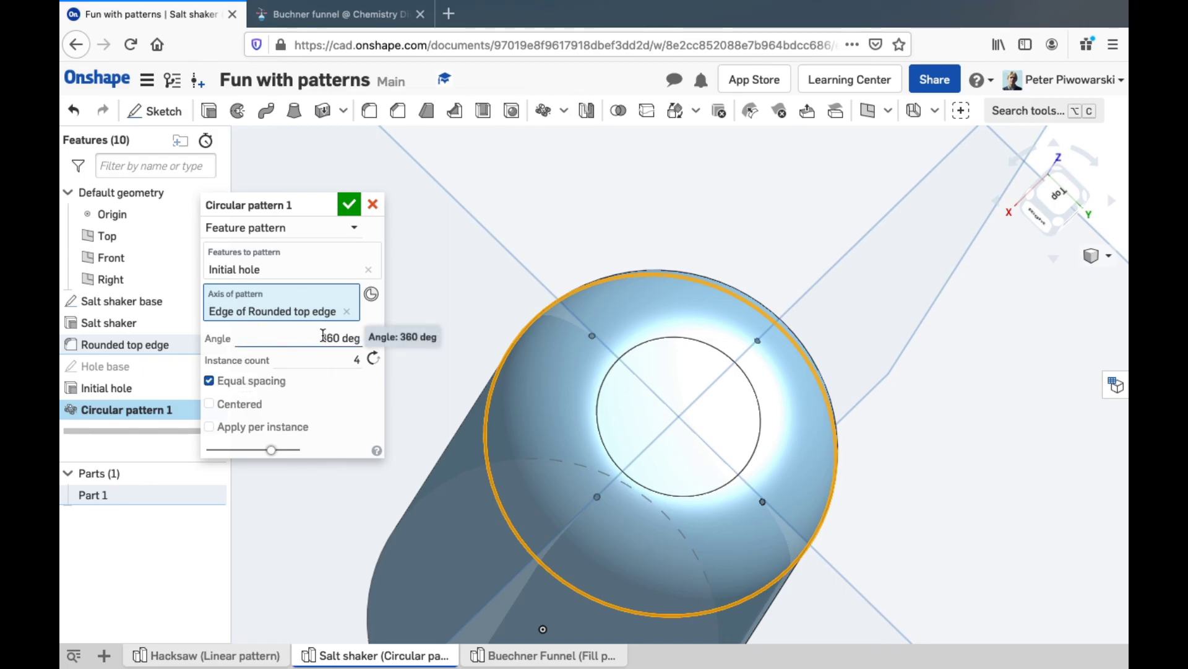
Set the circular pattern's instance count to 16 and check the ring of holes around the top
left_click(359, 348)
key("BackSpace")
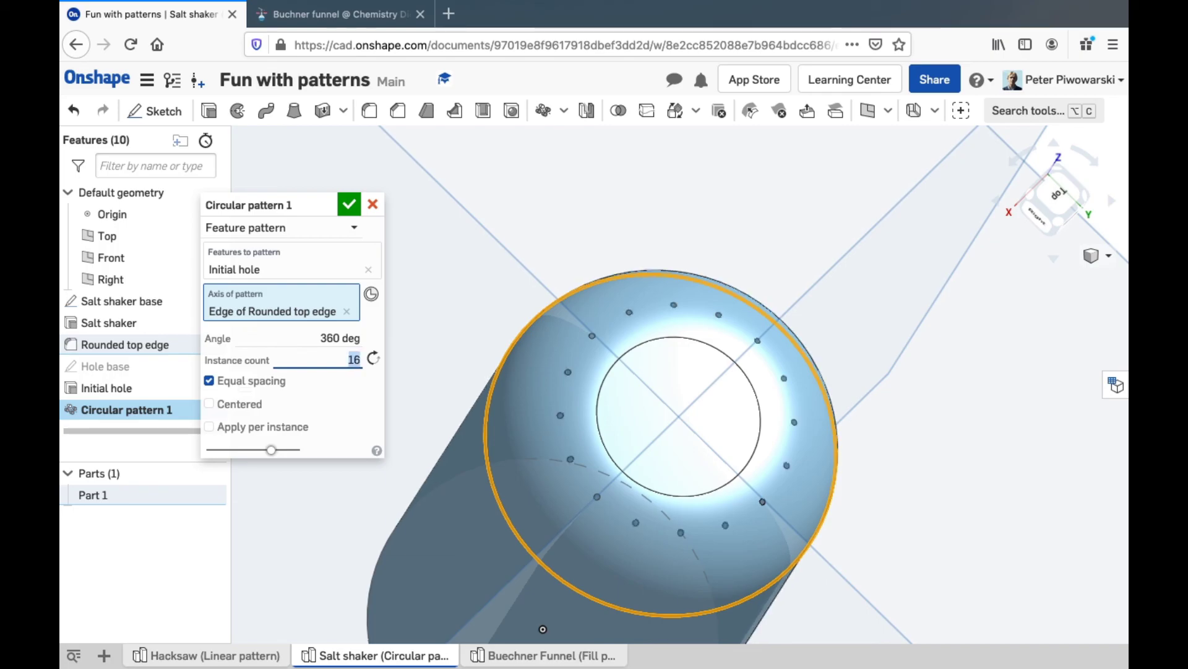
mouse_move(543, 629)
right_mouse_down()
mouse_move(637, 363)
mouse_move(630, 329)
mouse_move(595, 332)
right_mouse_up()
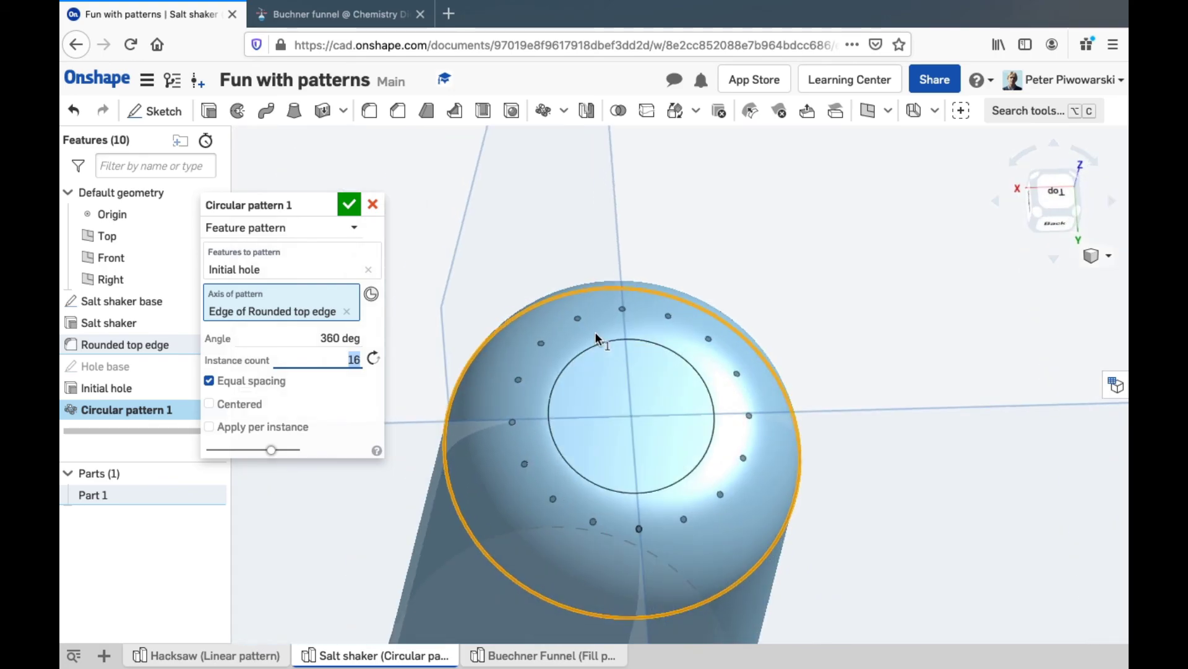
Rename the circular pattern as Holes, accept it, and view the salt shaker's finished top
left_click(328, 207)
type("HJ")
type("les")
key("Return")
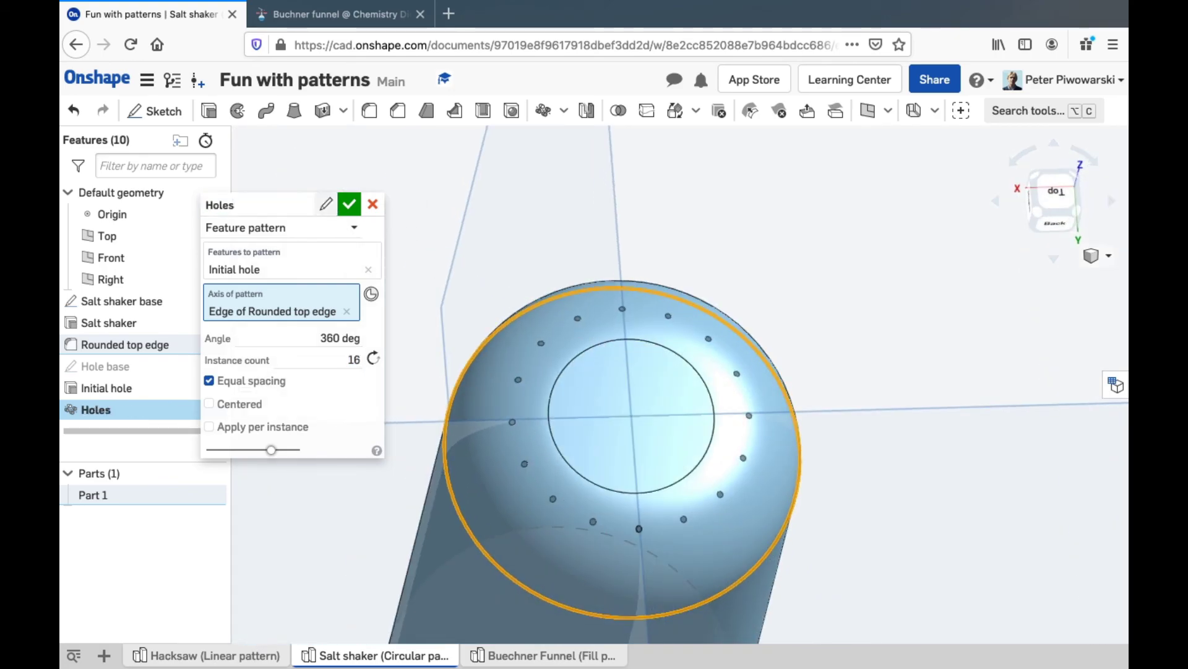
left_click(348, 204)
right_click_drag(648, 205, 634, 506)
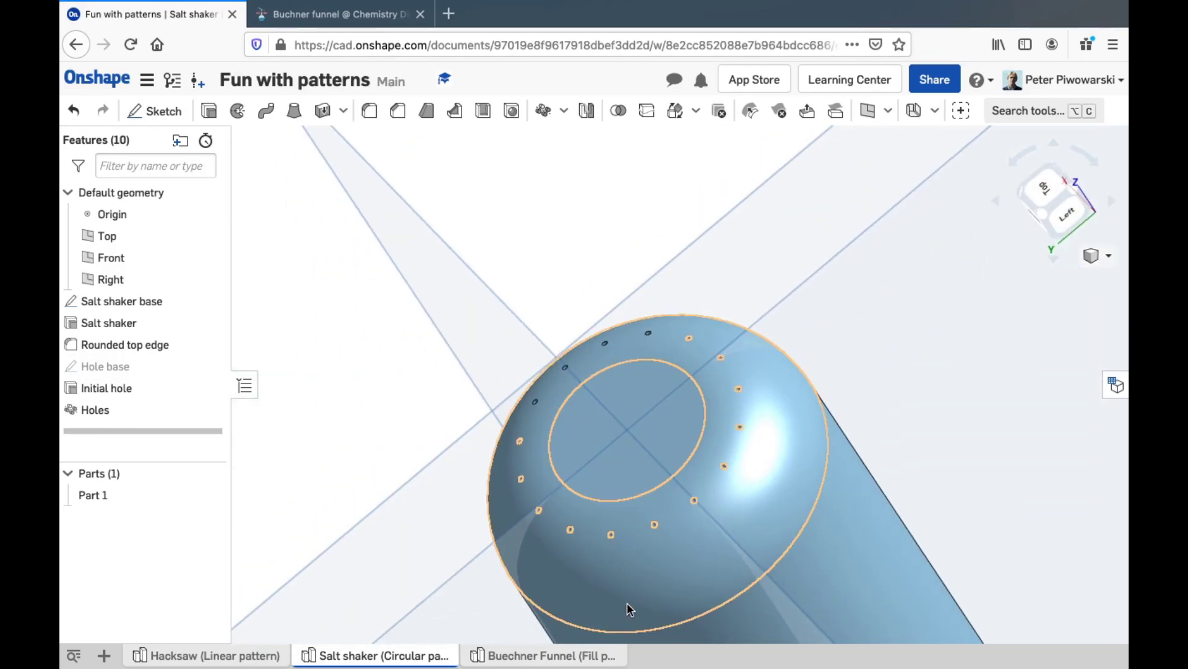
Open the Buechner Funnel (Fill pattern) model and view the funnel from the side and from above
left_click(576, 657)
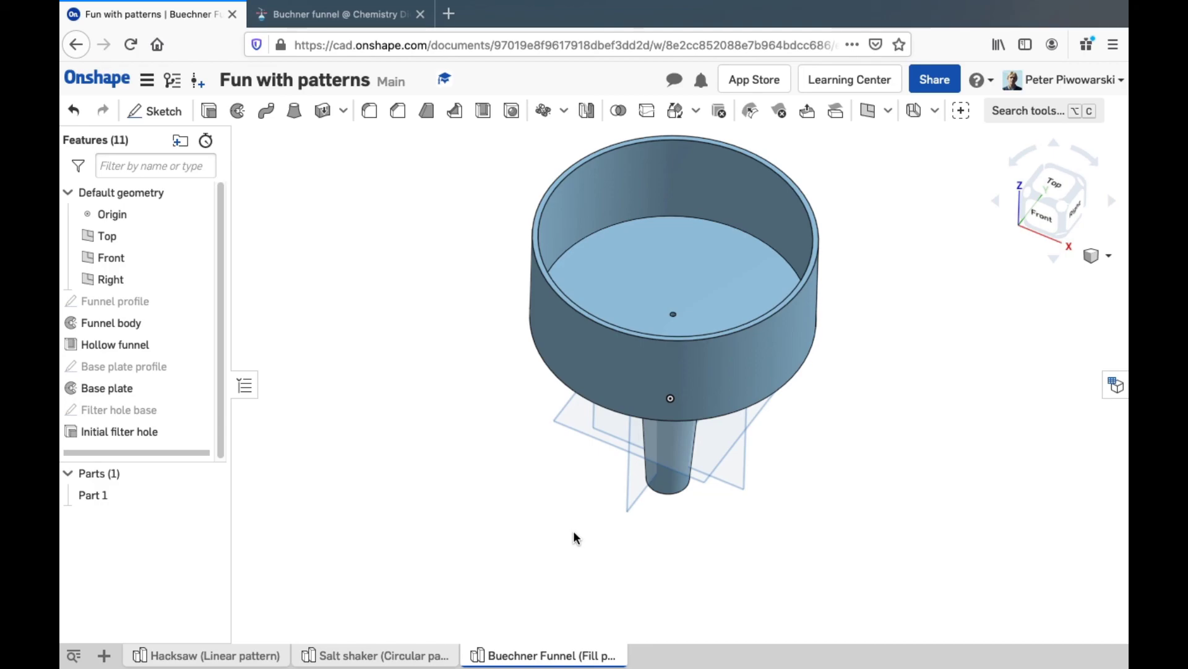
key("shift+1")
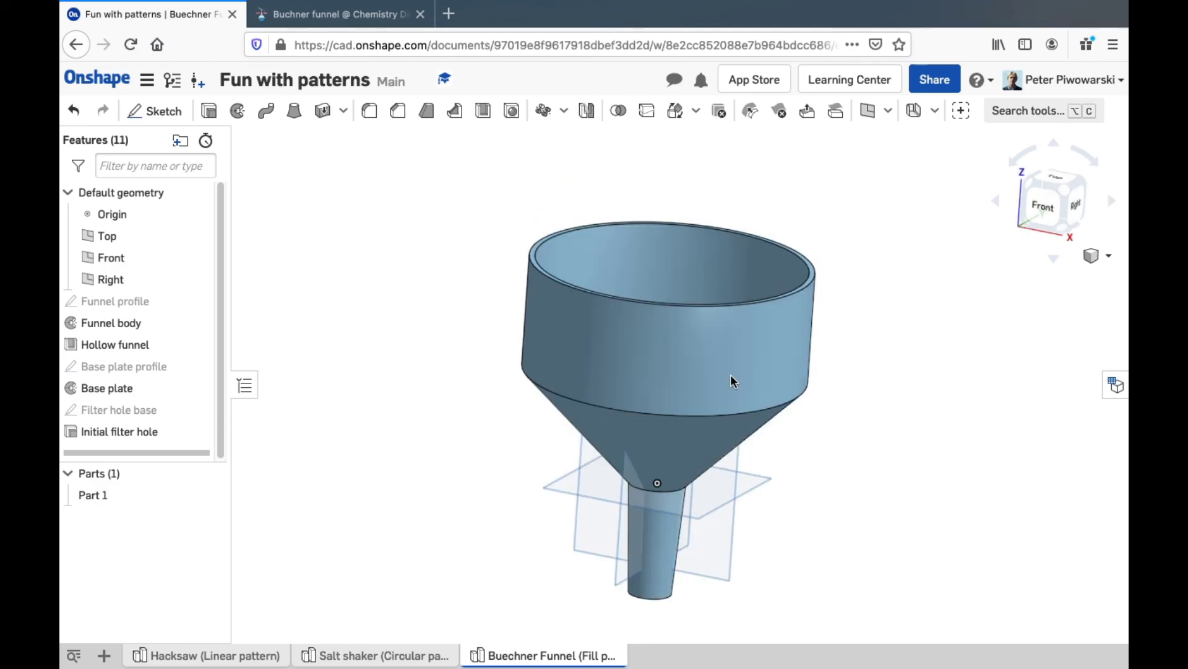
key("shift+7")
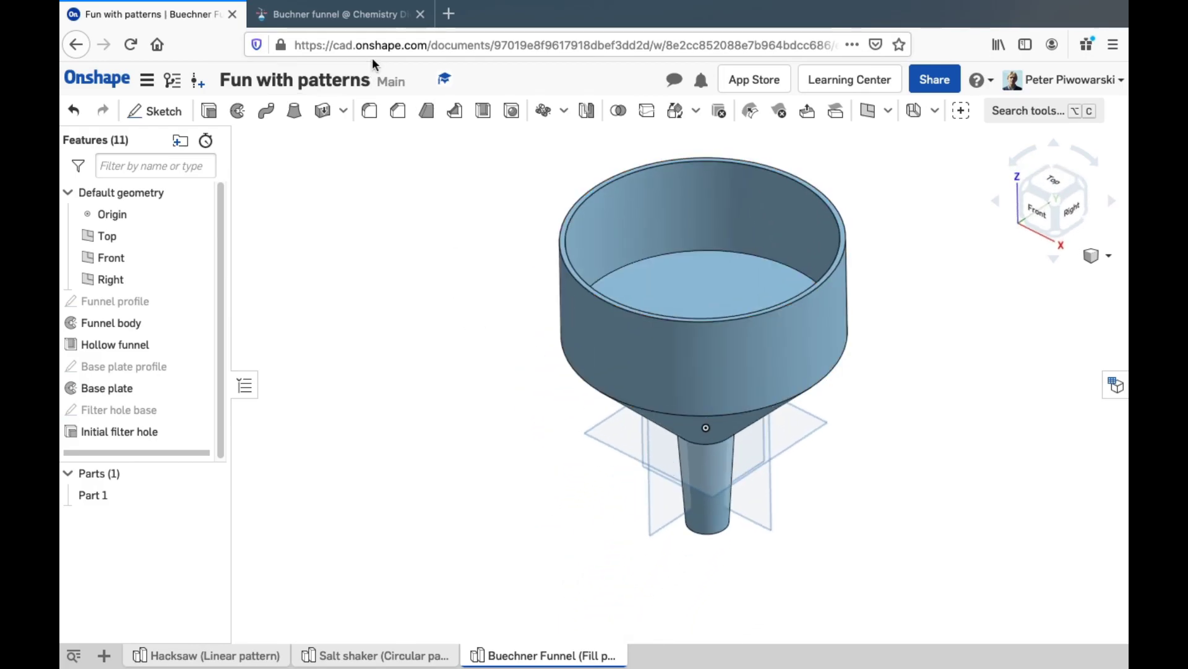
Switch to the Chemistry Glossary web page and examine the Buchner funnel's description and its perforated plate illustration
left_click(328, 19)
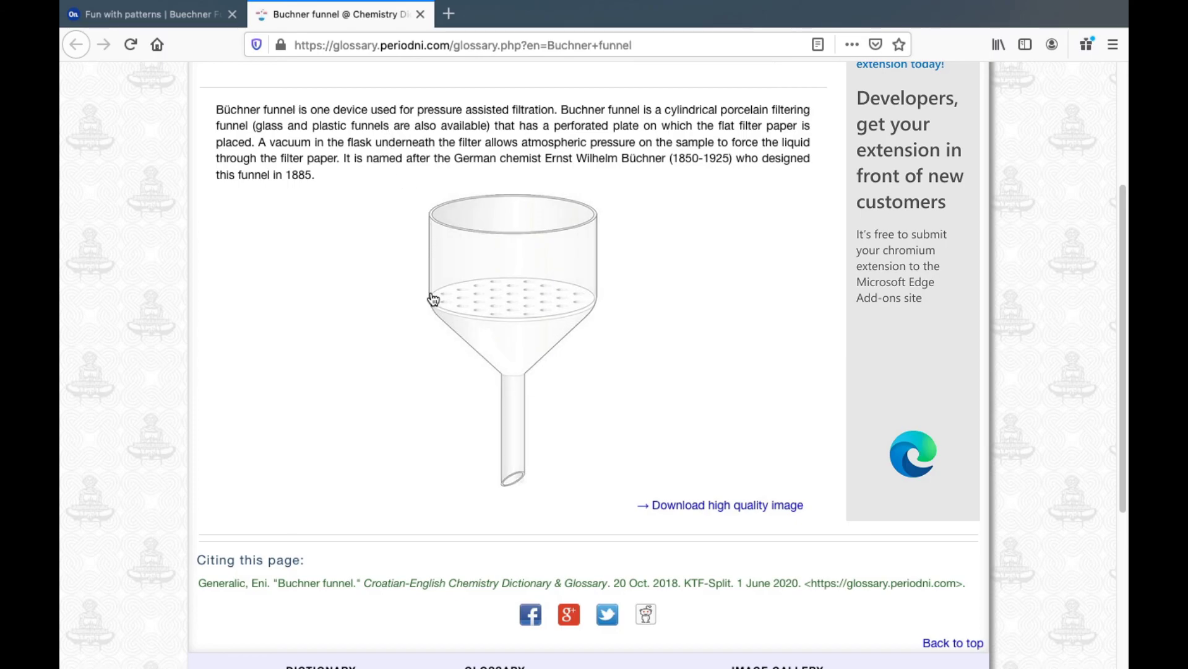
scroll(458, 408, "down", 1)
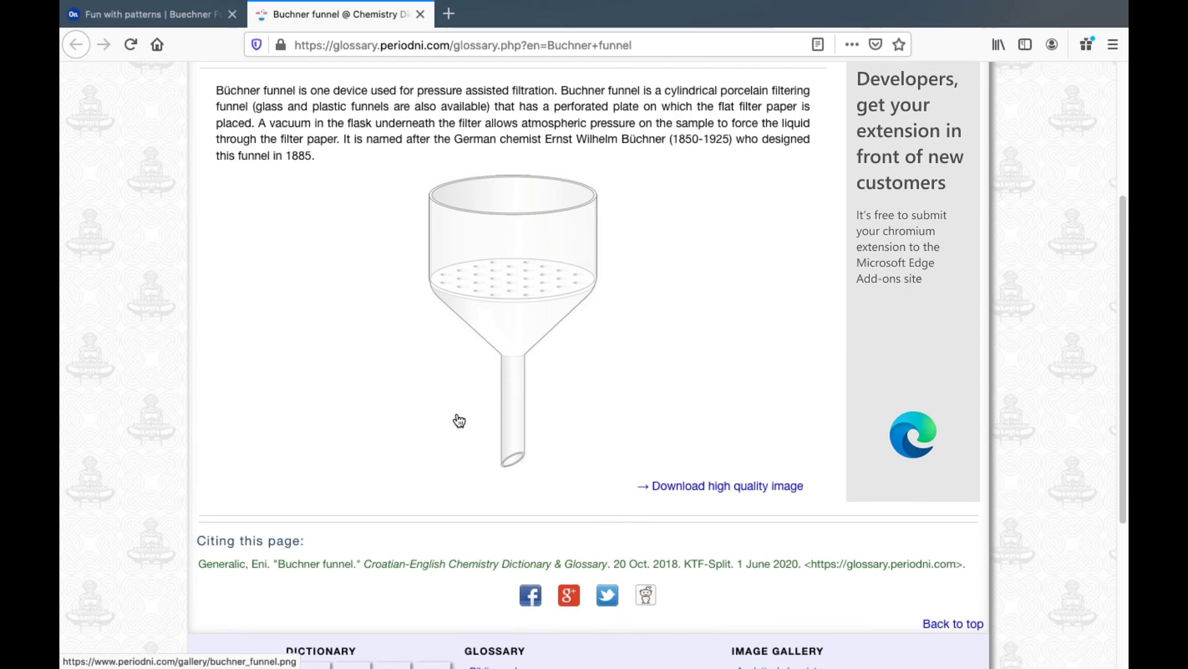
scroll(457, 419, "up", 3)
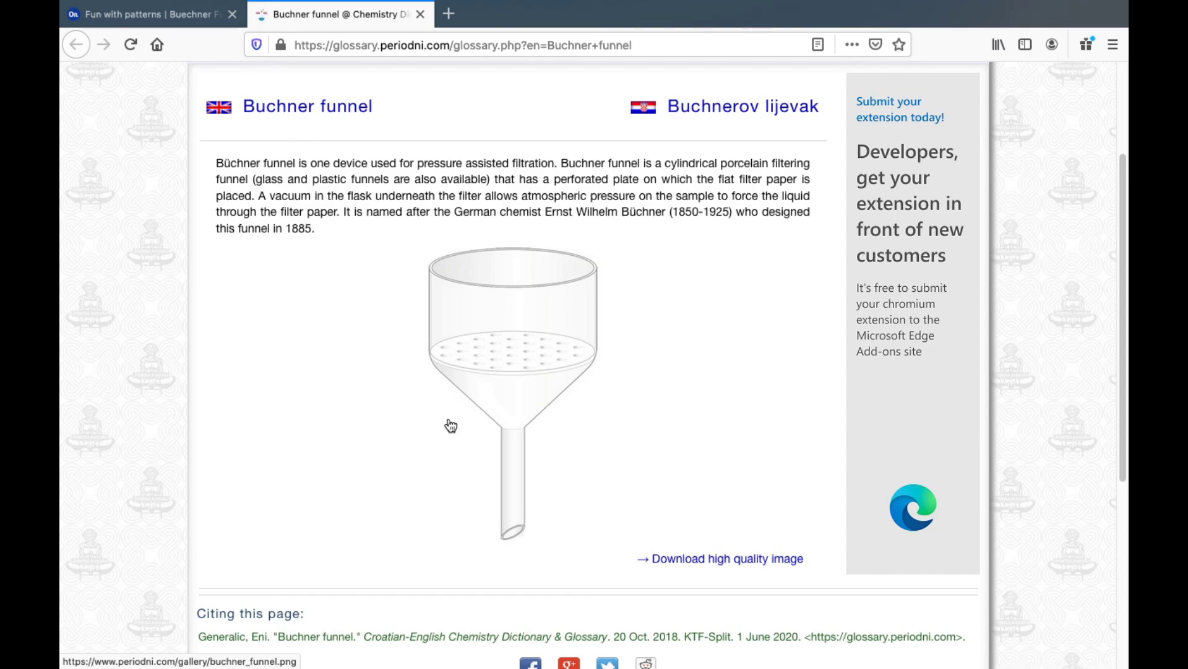
scroll(451, 425, "down", 4)
scroll(406, 291, "up", 6)
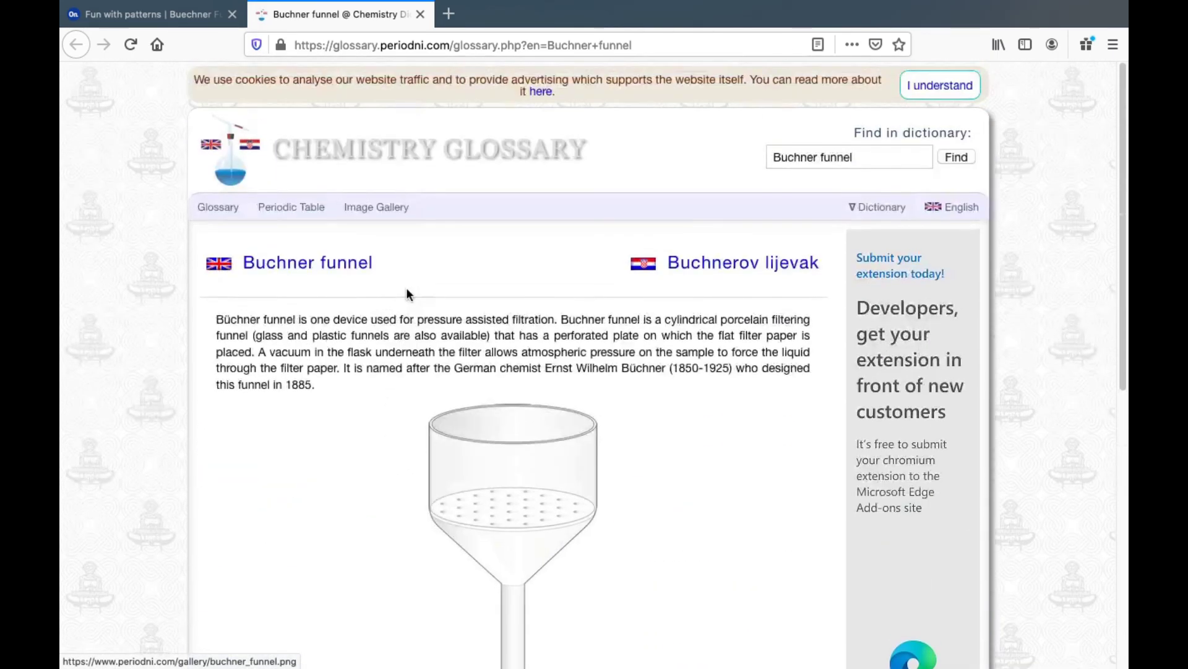
scroll(405, 340, "down", 3)
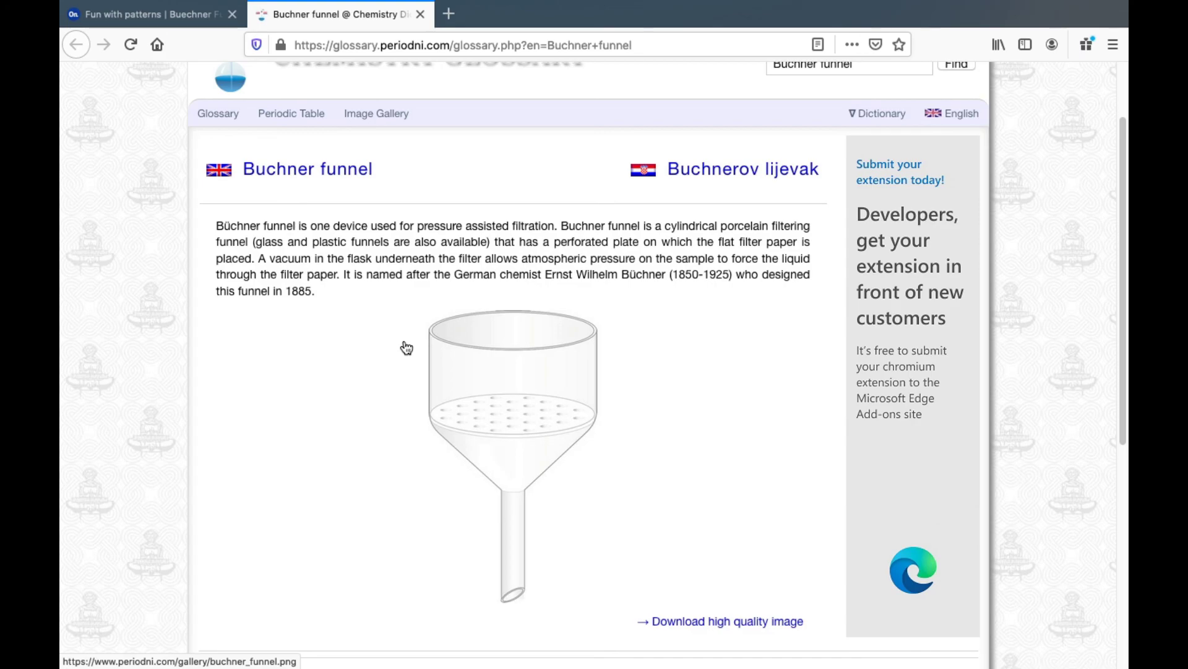
Search the web for Buechner funnel and examine the funnel on the Vacuum Filtration Kit, 5L product page, dismissing its welcome pop-up
key("super+t")
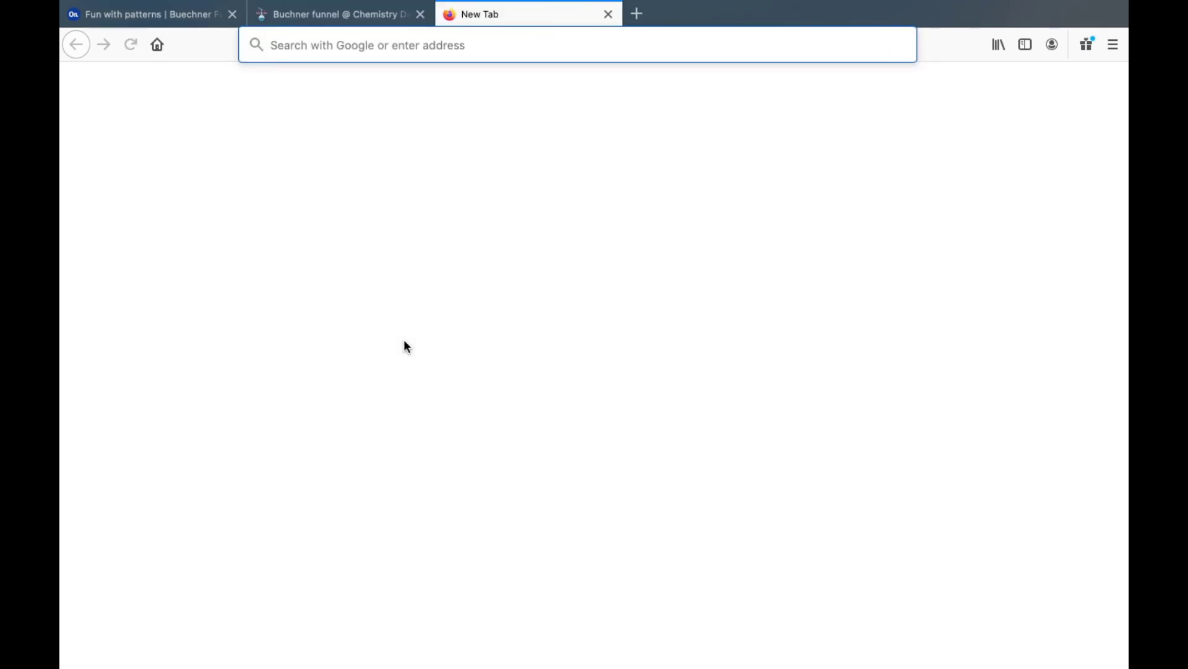
type("Buechner funnel")
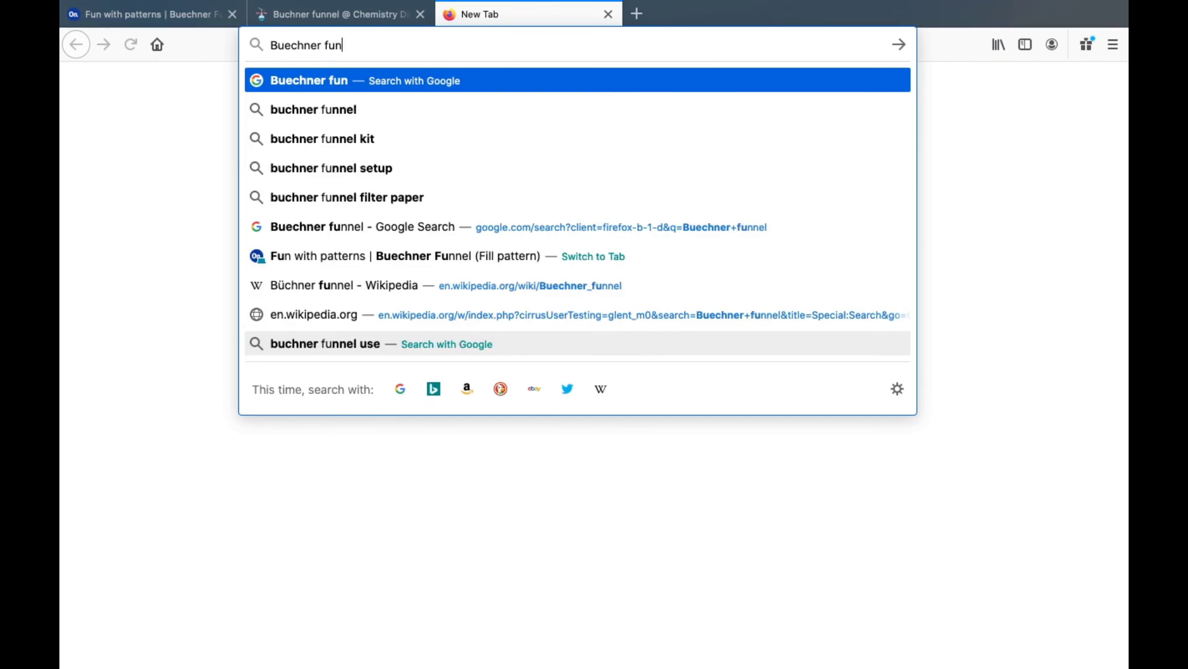
key("Return")
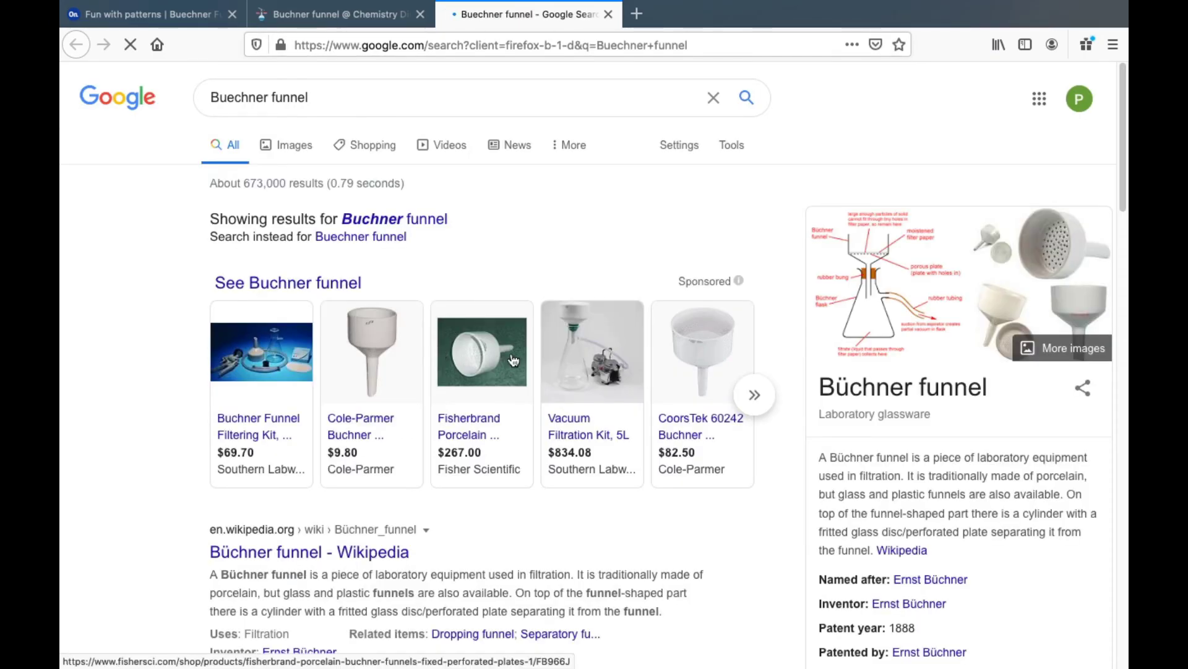
left_click(592, 364)
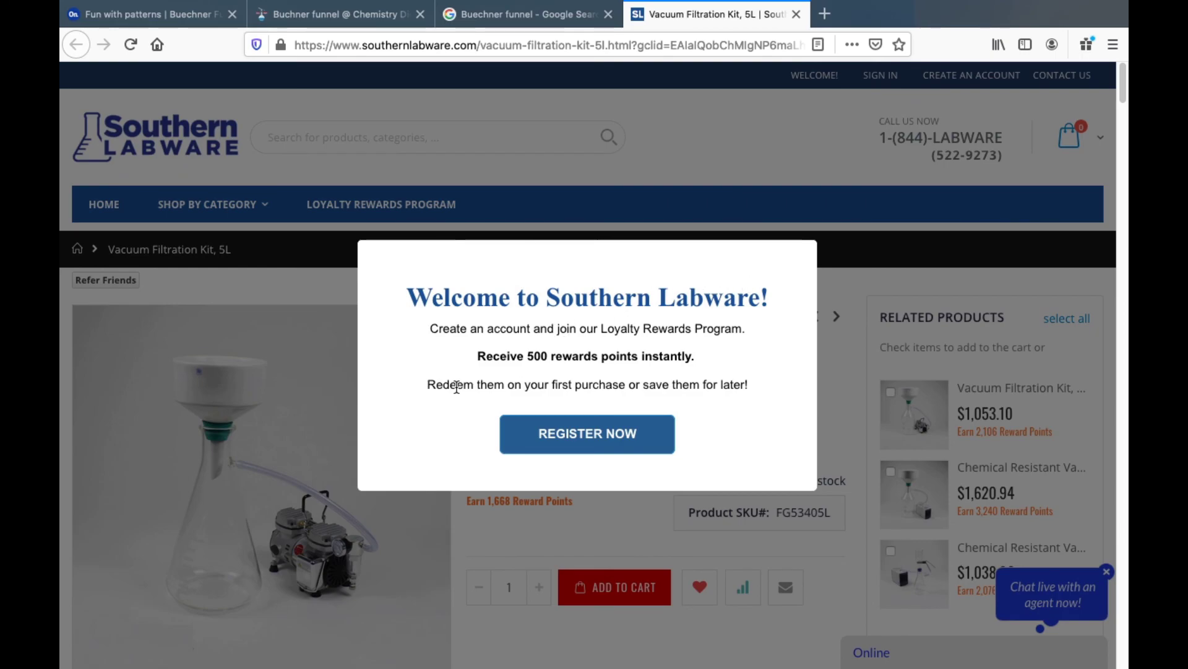
left_click(333, 319)
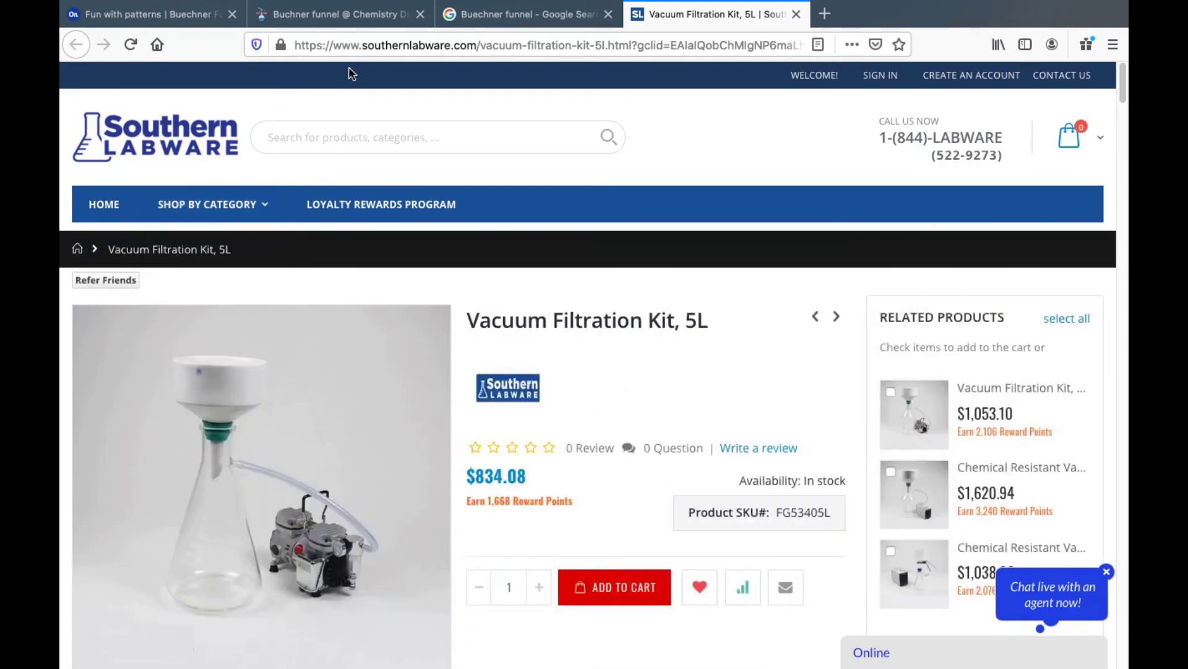
Recheck the glossary's perforated plate illustration, and switch back to Onshape to inspect the base plate around the initial filter hole
left_click(350, 17)
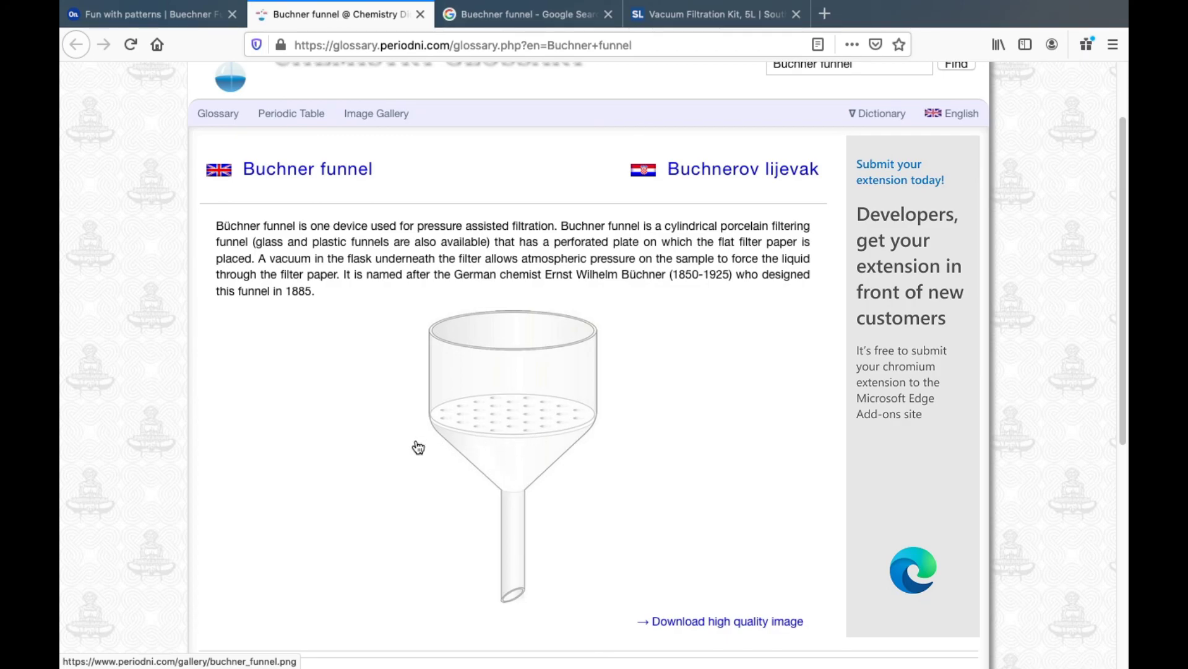
left_click(183, 16)
right_click_drag(755, 266, 747, 311)
scroll(753, 362, "up", 3)
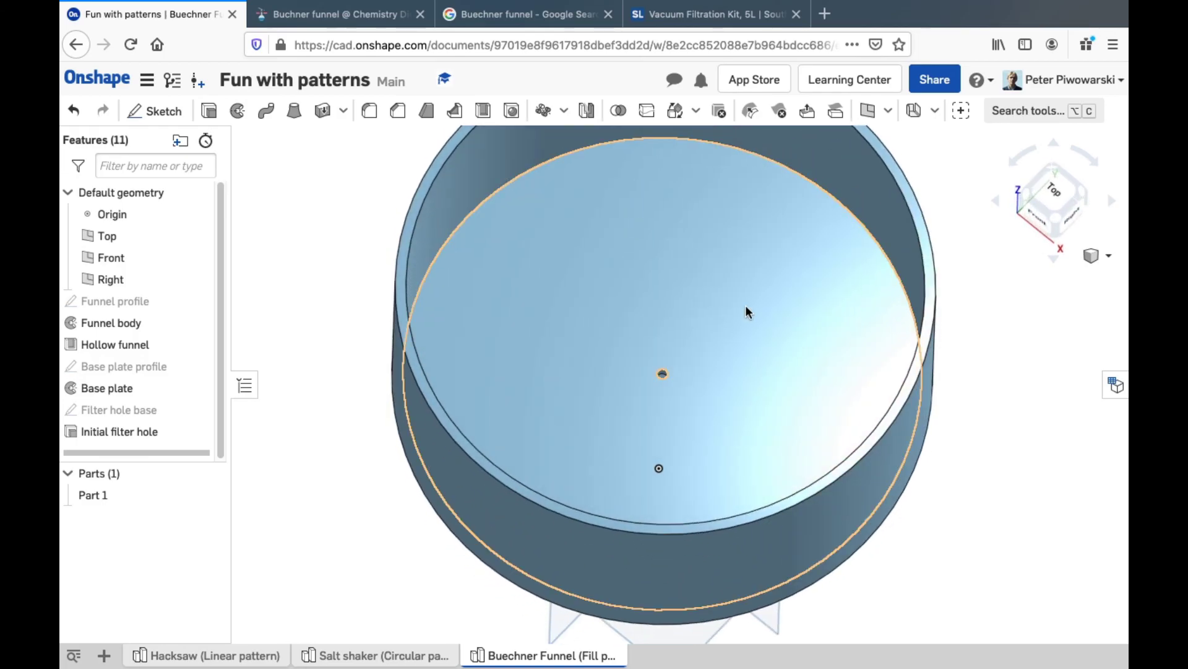
right_click_drag(746, 305, 744, 286)
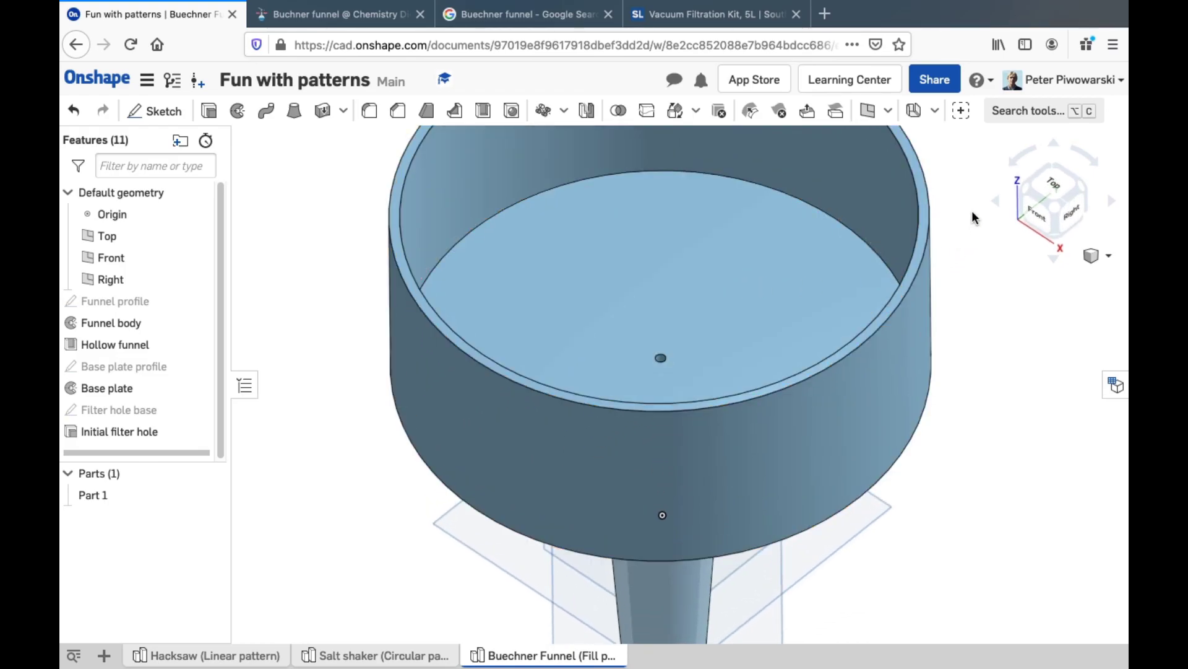
Find FeatureScript Fill Pattern V3 in the FeatureScript samples and add its Fill pattern custom feature to the toolbar
left_click(961, 112)
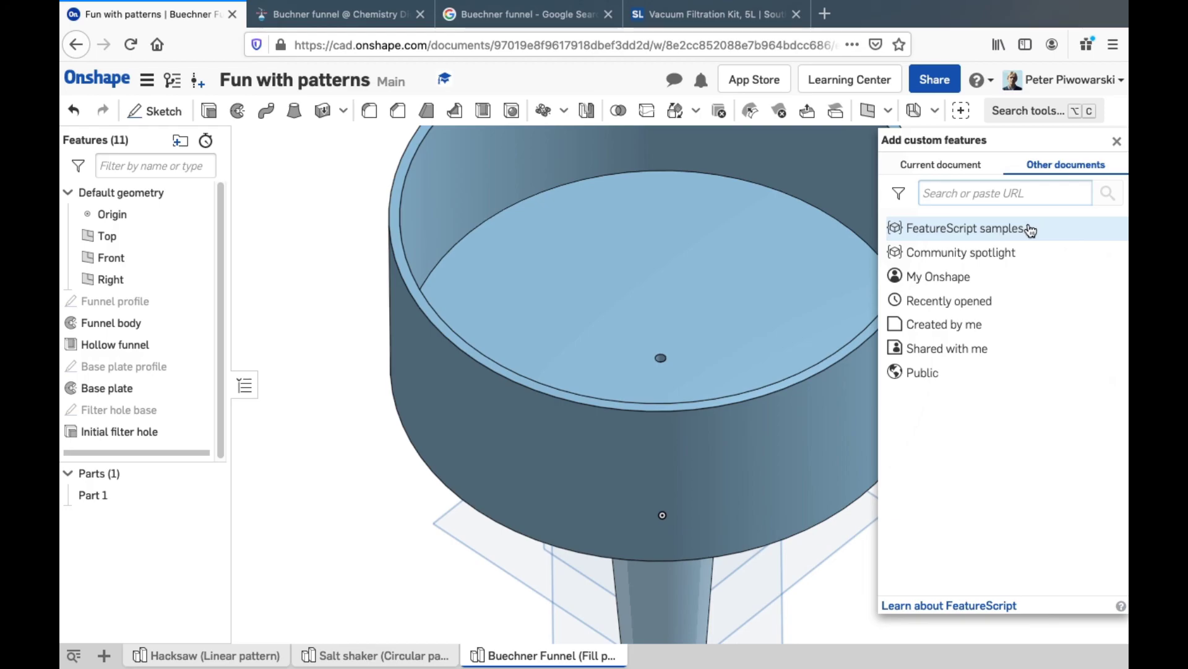
left_click(992, 237)
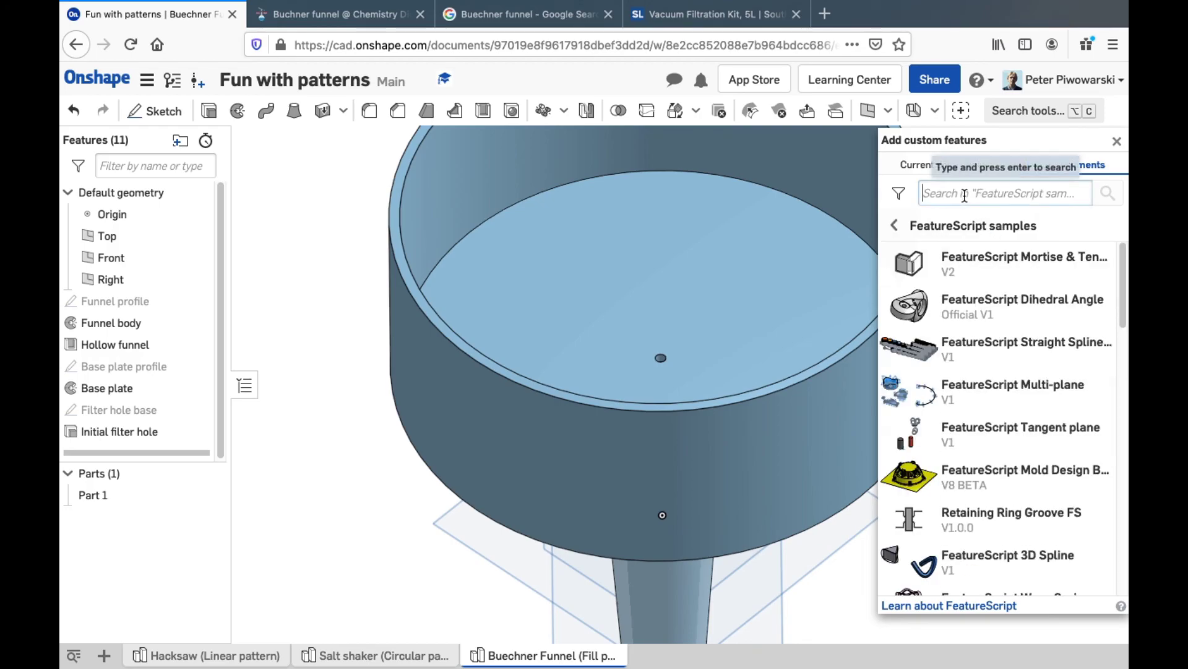
type("Fill pattern")
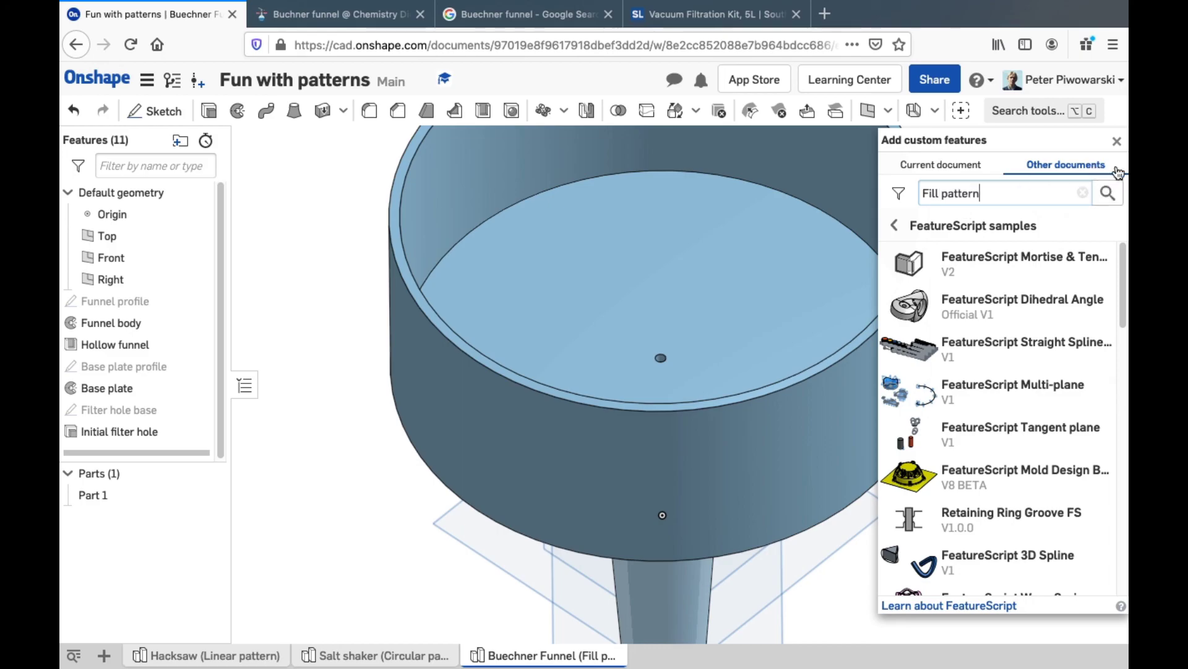
left_click(1108, 194)
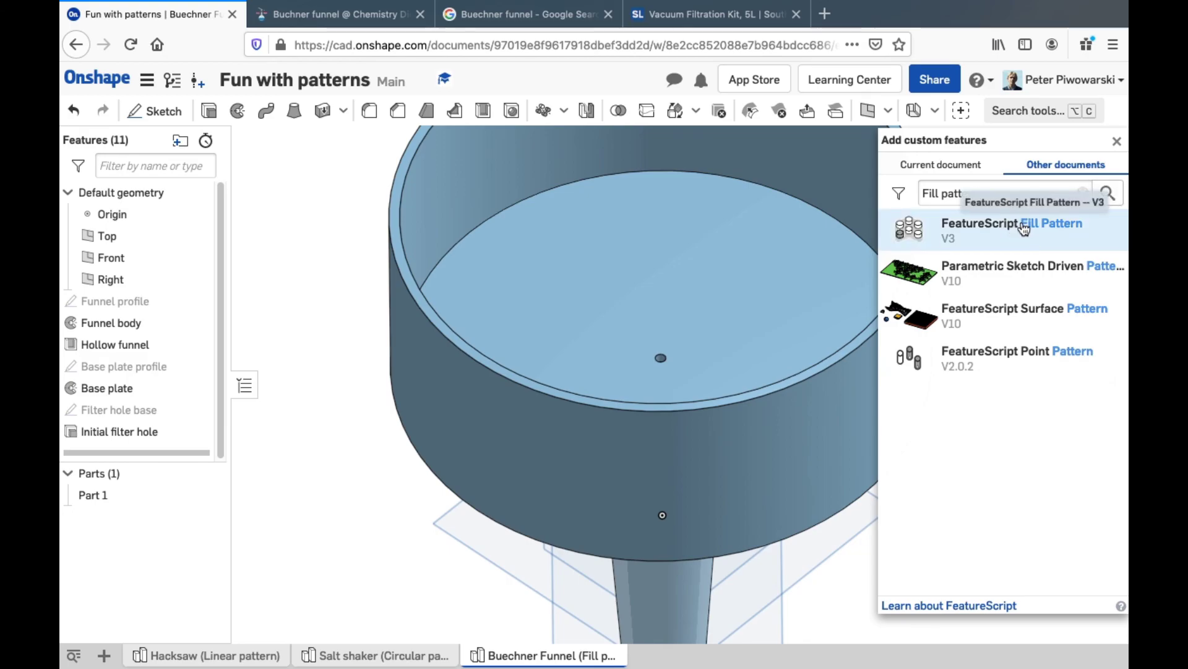
left_click(983, 233)
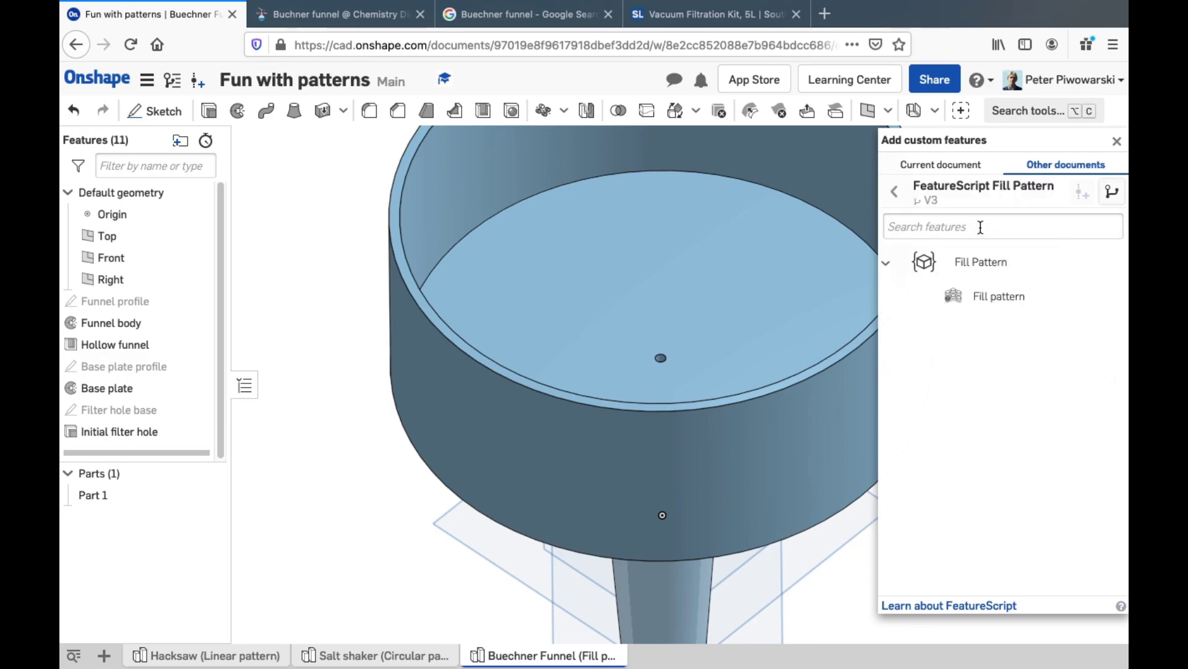
left_click(983, 297)
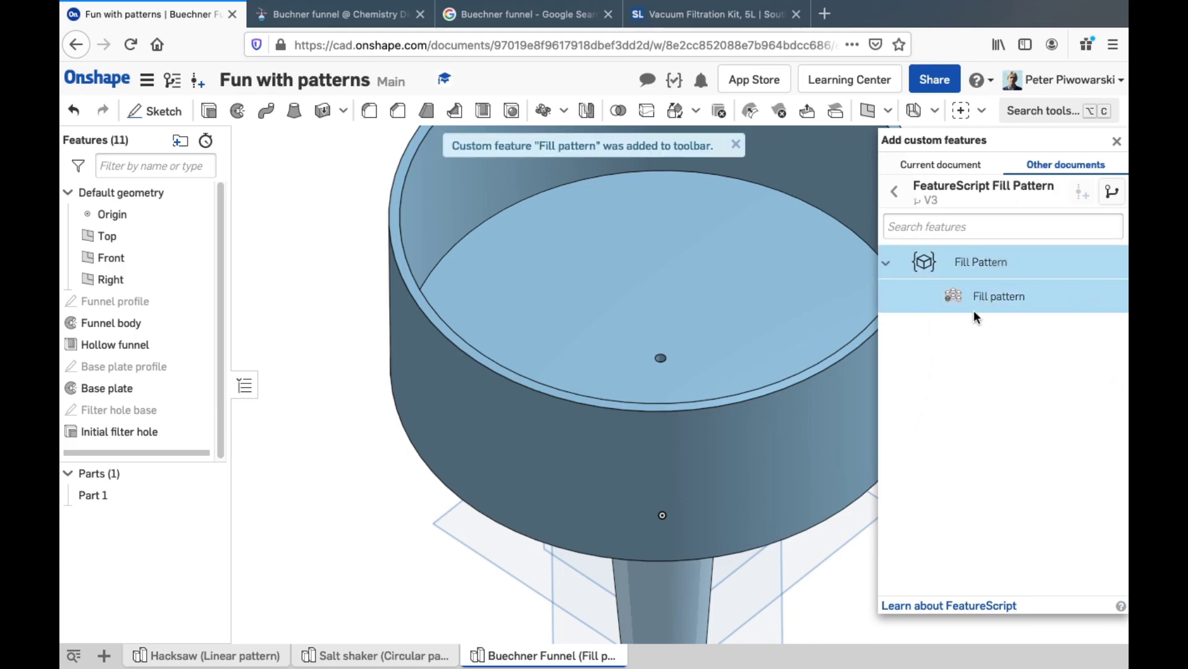
left_click(983, 111)
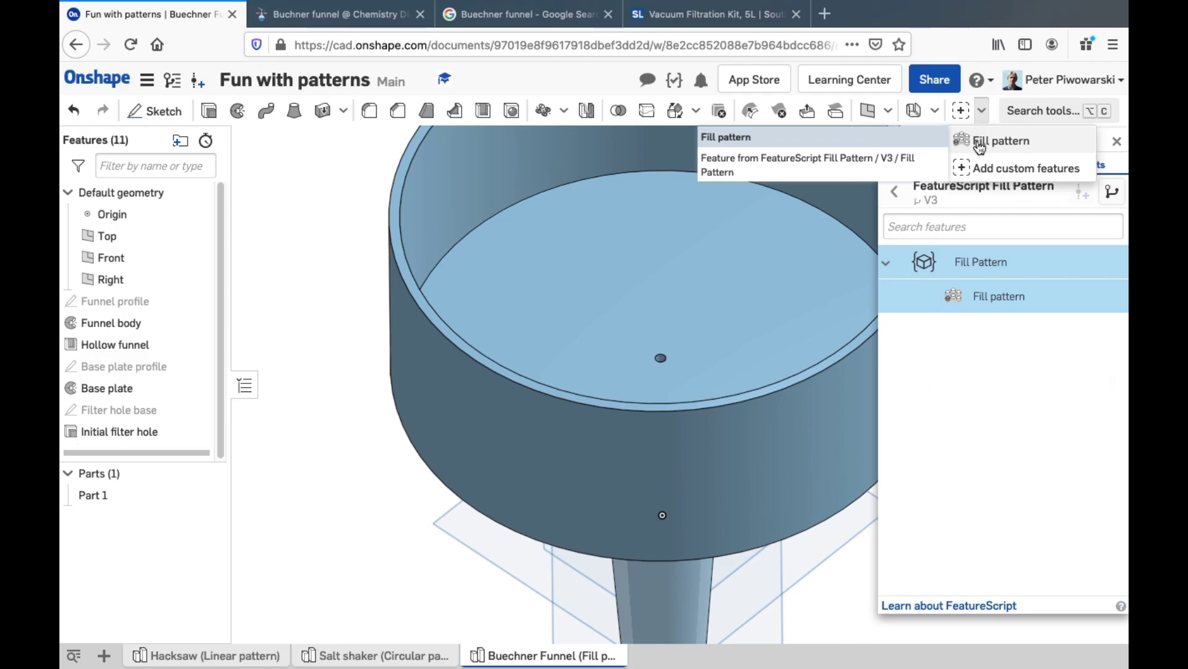
left_click(1117, 141)
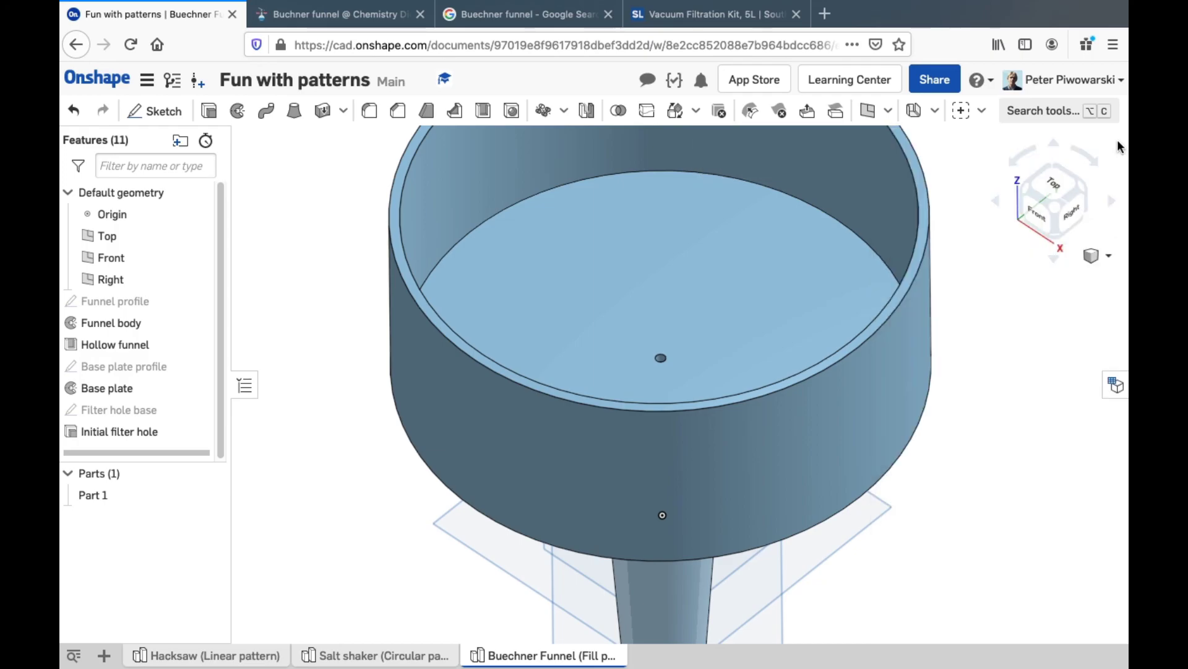
Start a Fill pattern feature and choose the inner cylindrical face of the initial filter hole as the face to pattern
left_click(982, 111)
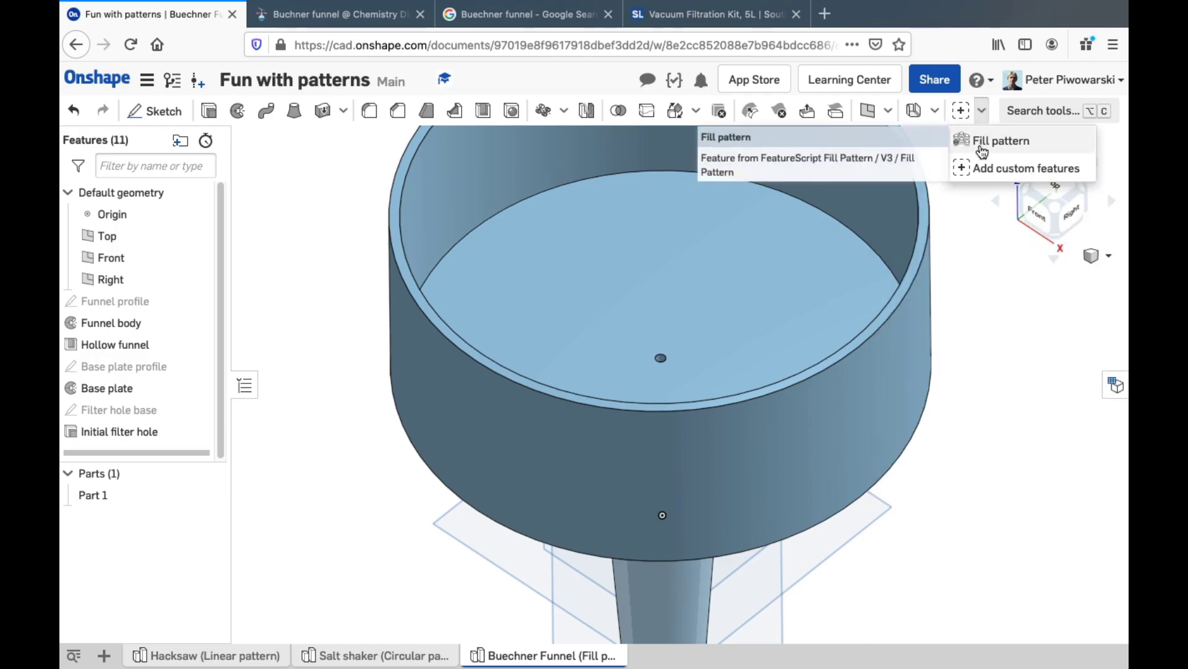
left_click(981, 148)
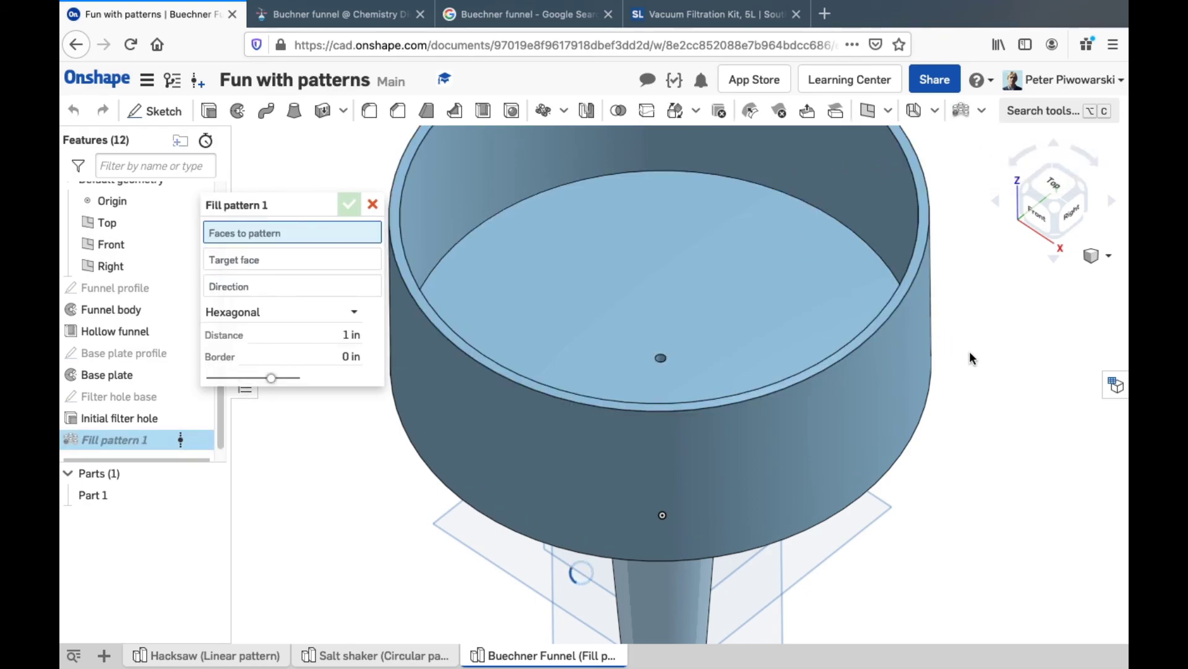
right_click_drag(901, 257, 708, 224)
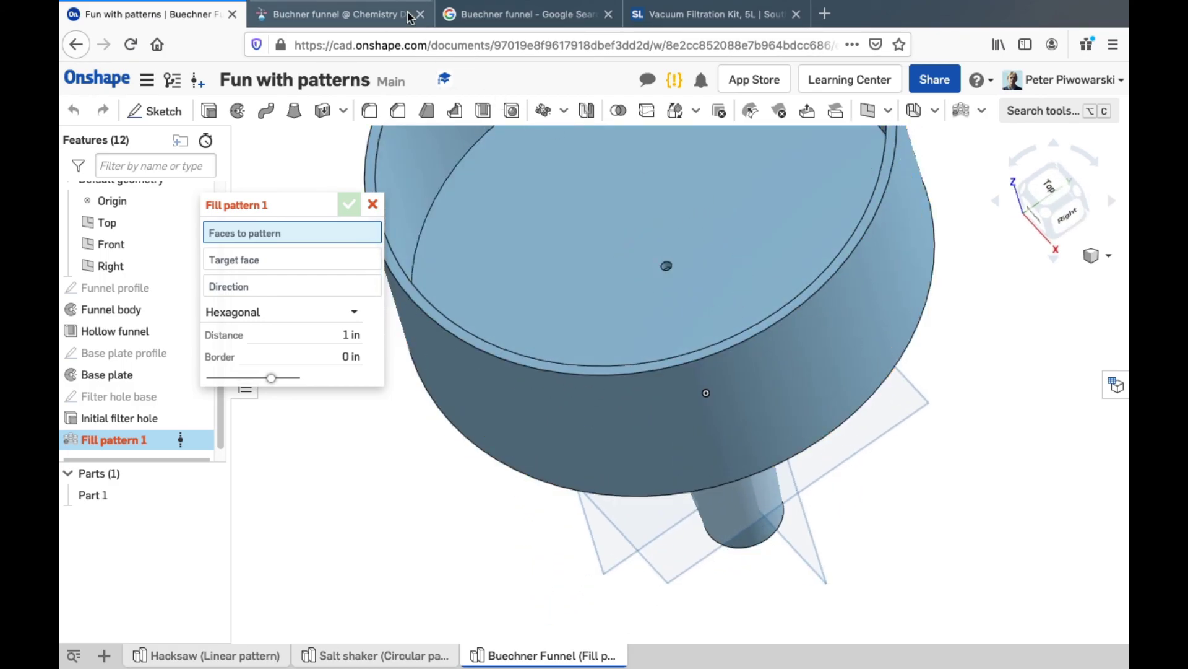
left_click(337, 13)
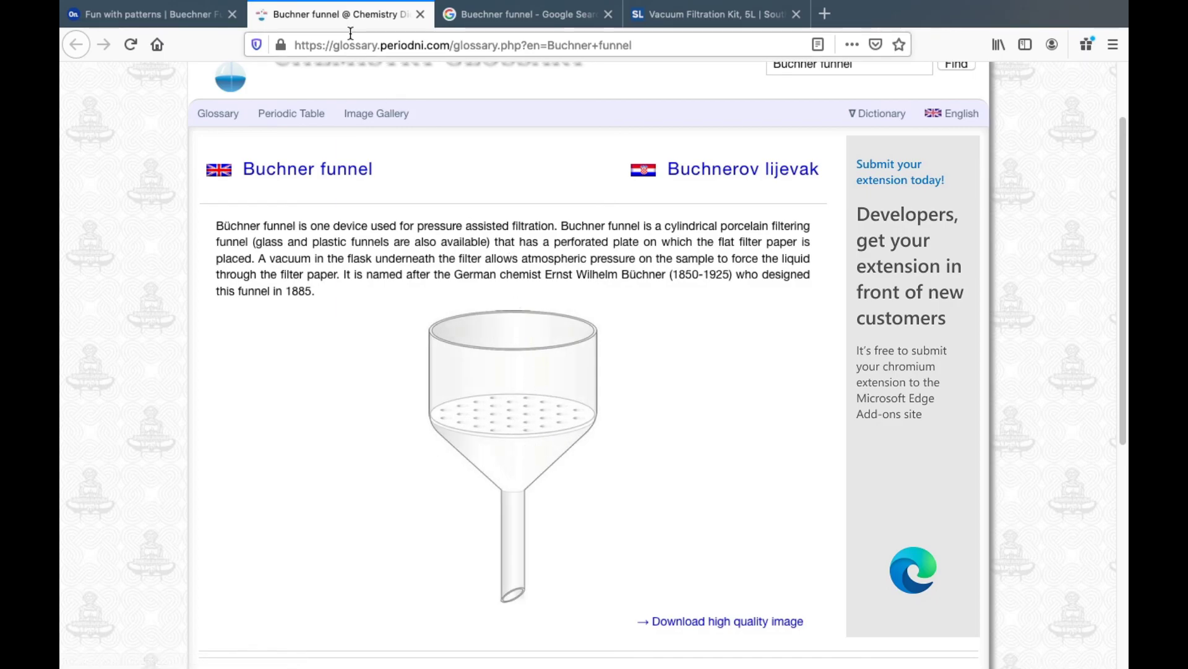
left_click(178, 14)
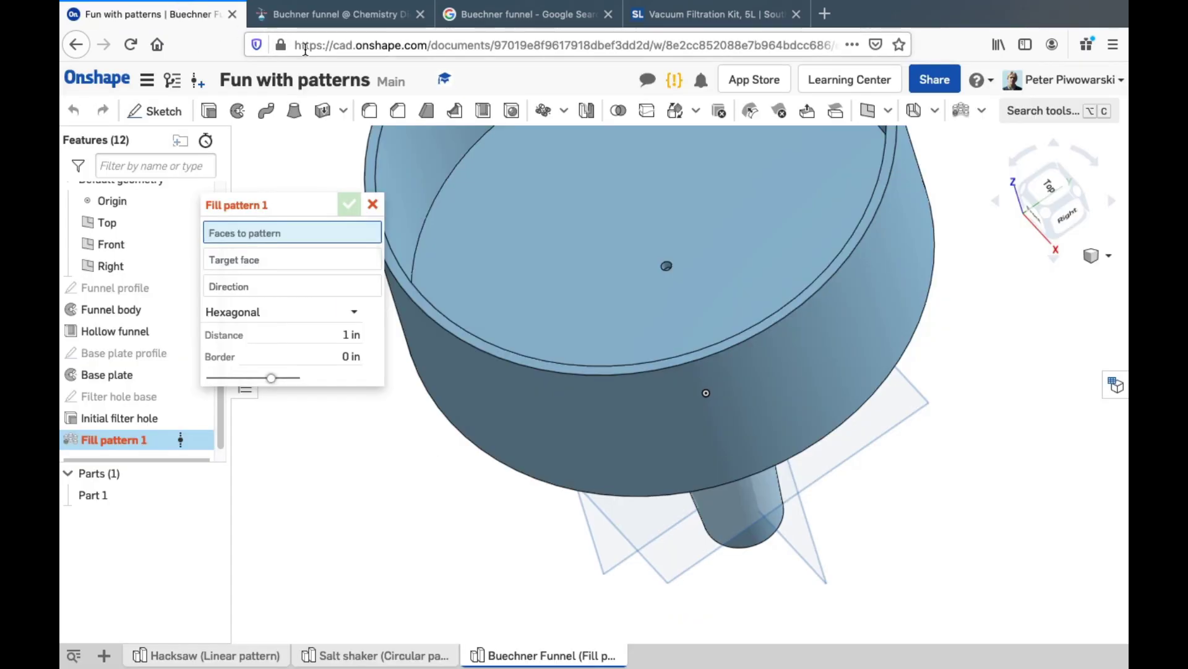
right_click_drag(608, 247, 629, 231)
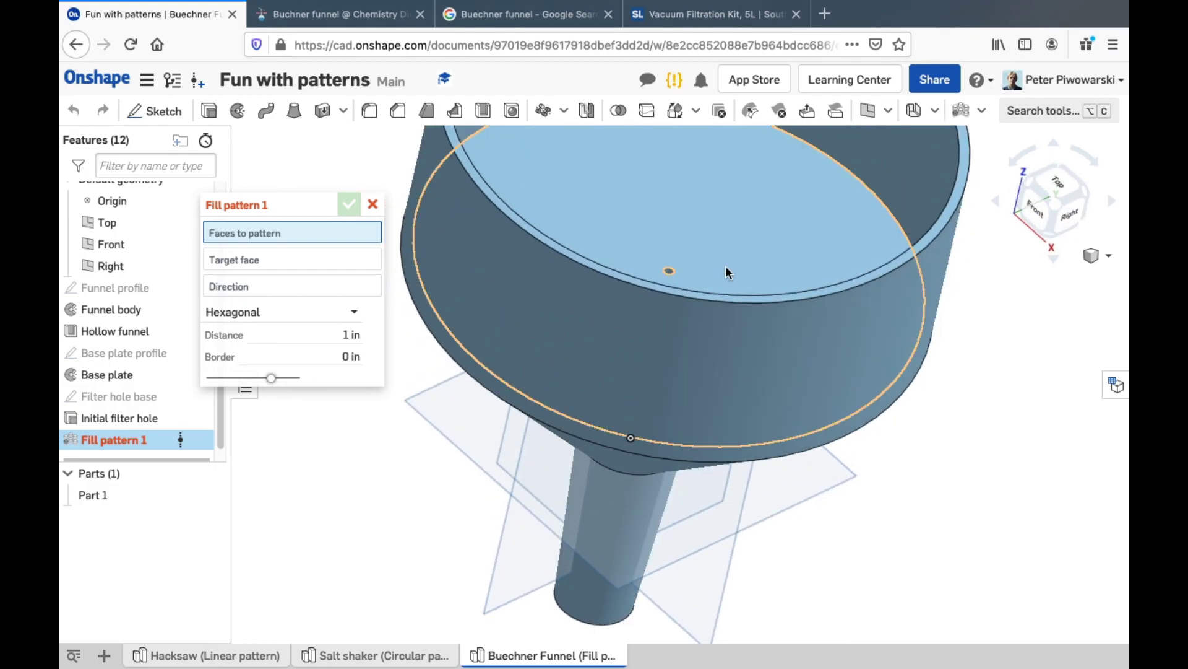
scroll(725, 266, "up", 5)
mouse_move(645, 287)
right_mouse_down()
mouse_move(645, 319)
mouse_move(580, 297)
right_mouse_up()
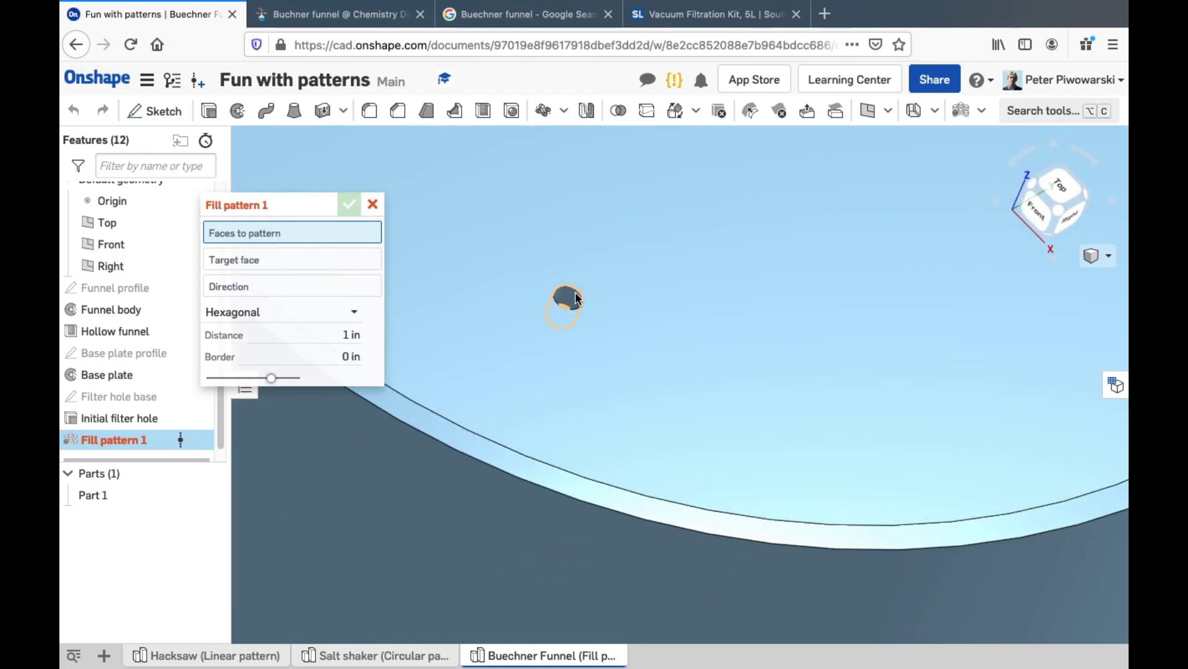
scroll(570, 296, "up", 10)
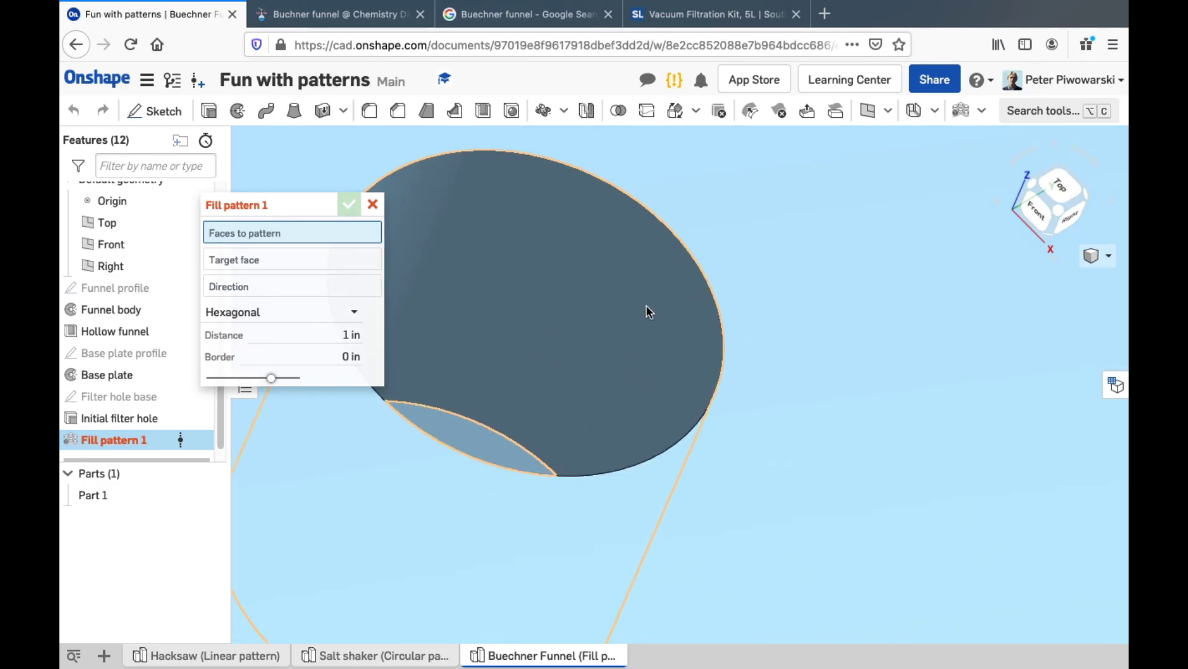
left_click(646, 305)
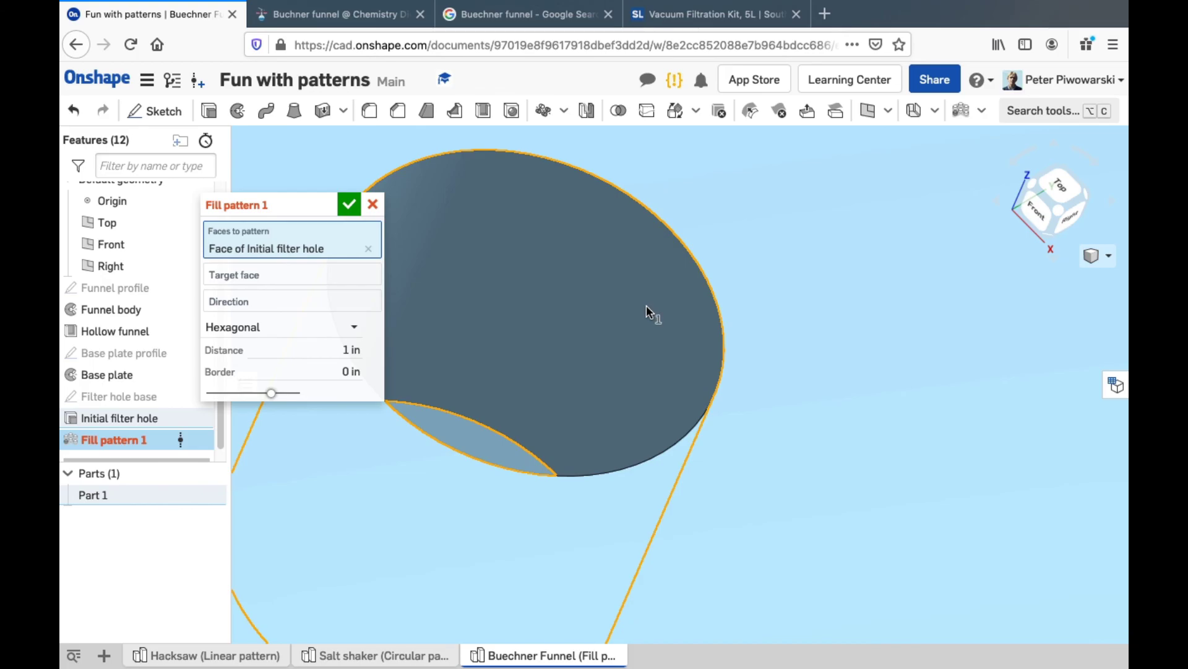
Set the funnel's base plate face around the hole as the fill pattern's target face
scroll(593, 291, "down", 10)
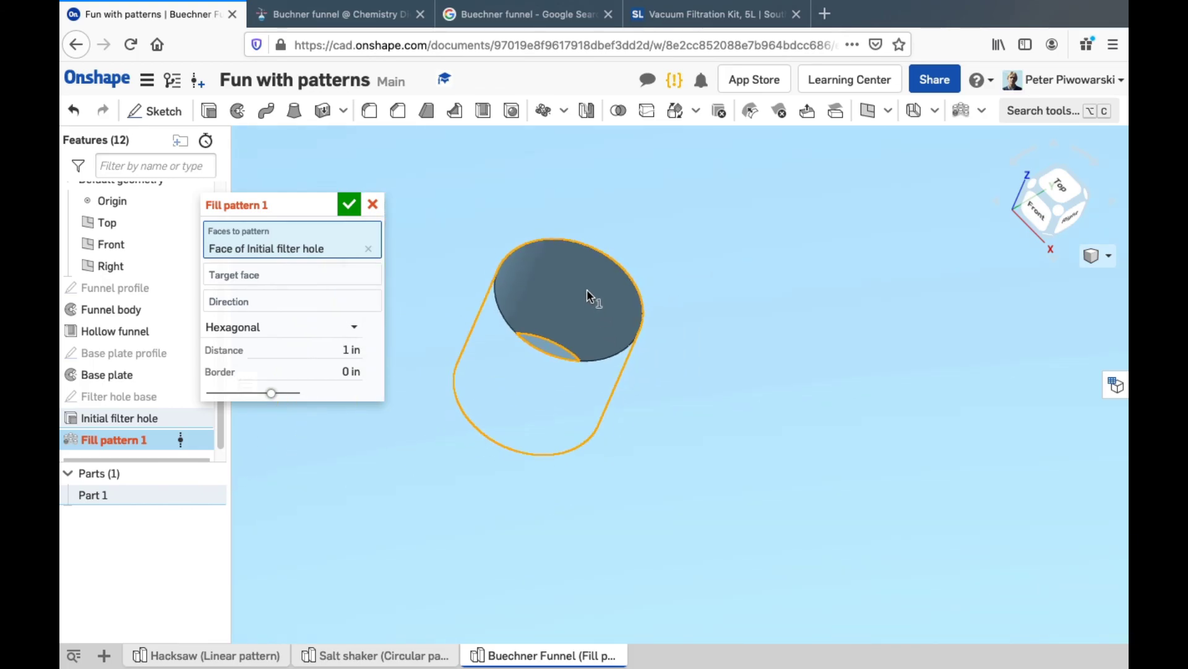
key("n")
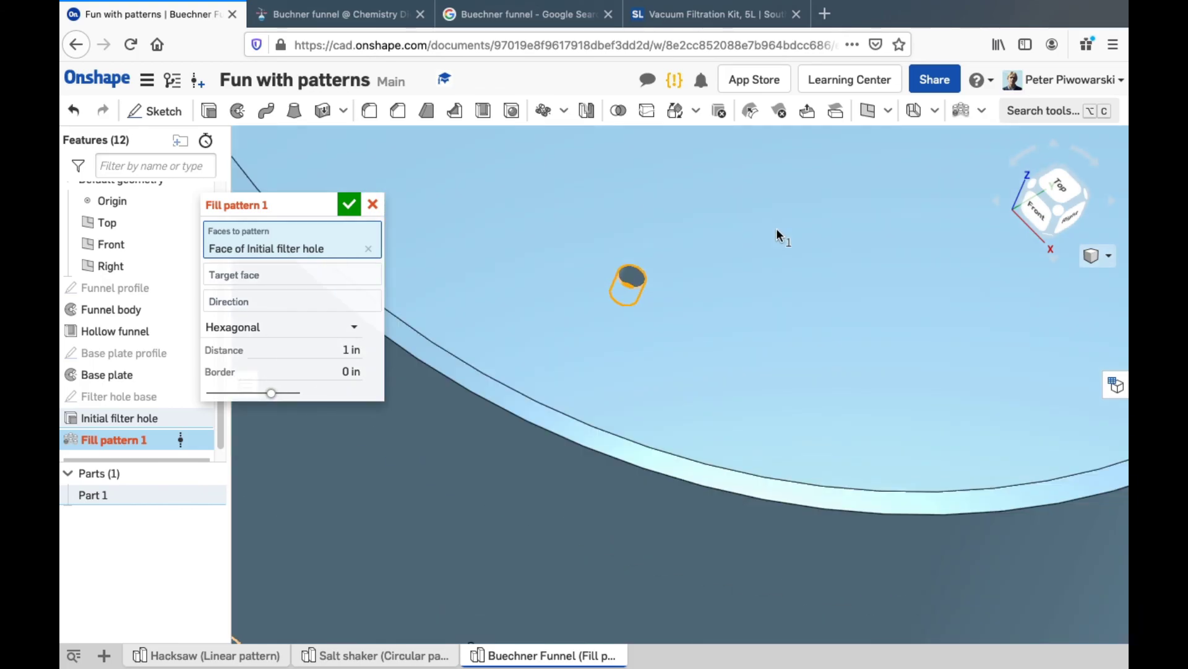
scroll(864, 235, "up", 2)
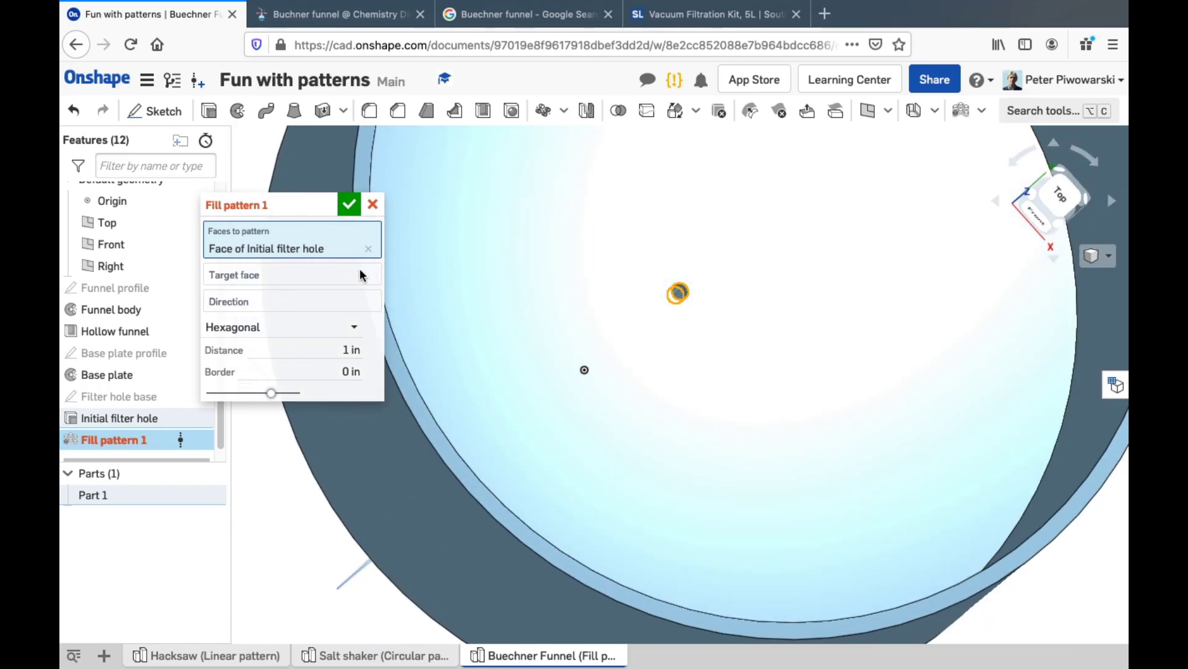
left_click(359, 271)
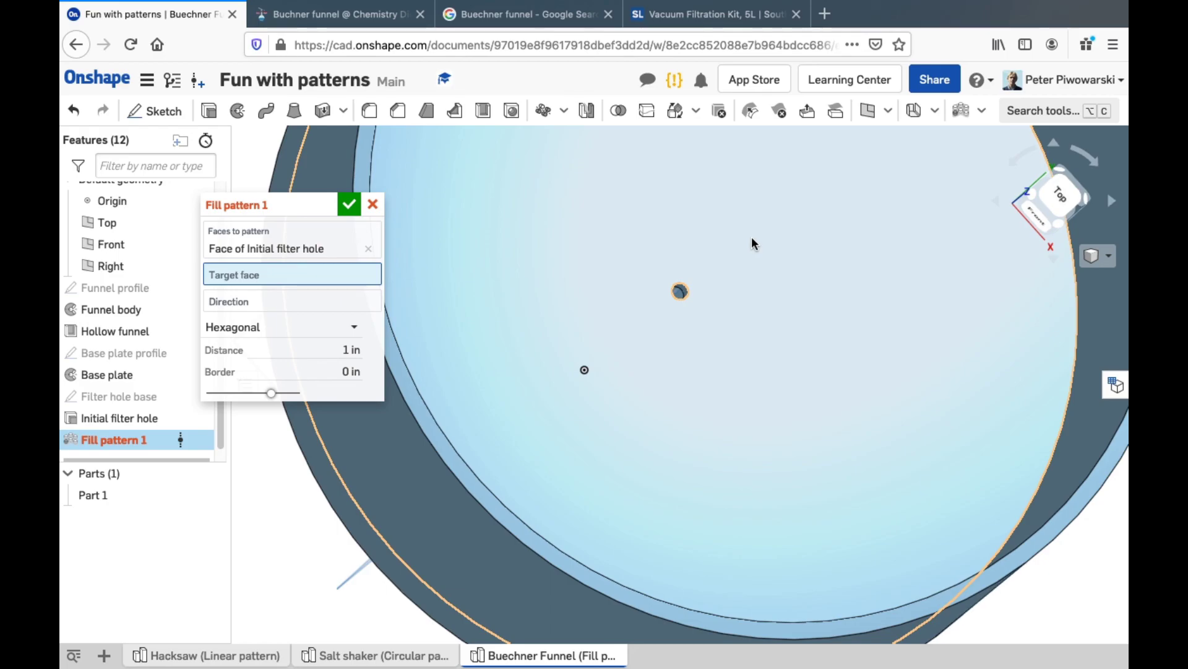
left_click(753, 239)
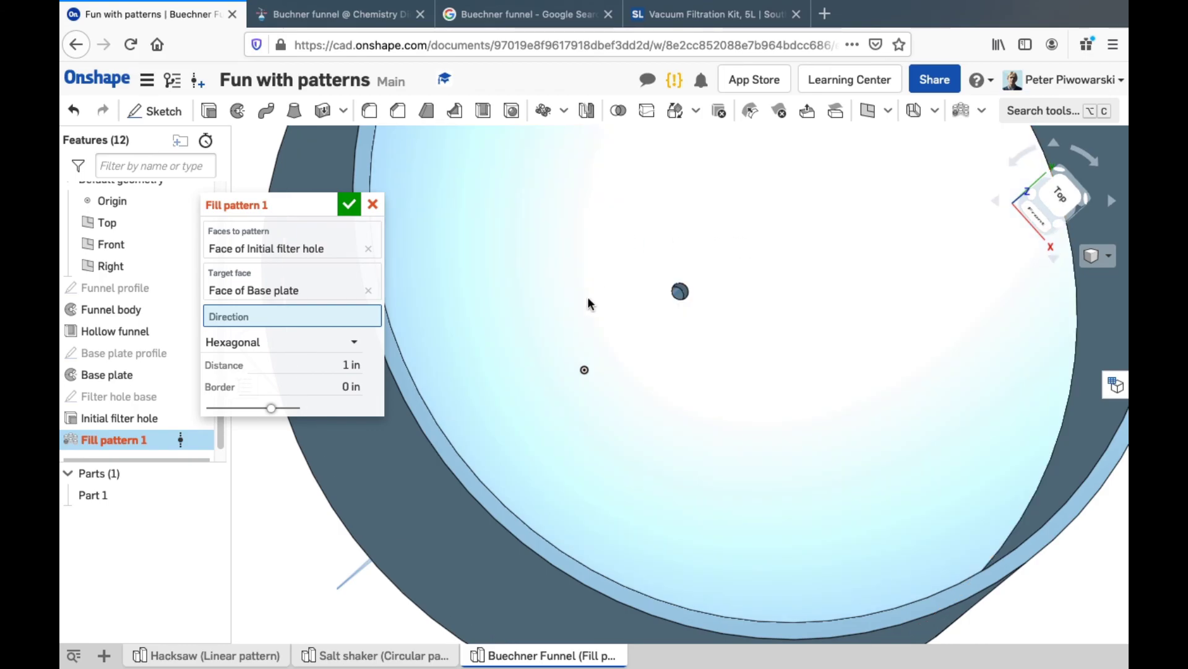
Show the Funnel profile sketch inside the funnel while the fill pattern awaits its direction reference
key("shift+7")
key("shift+5")
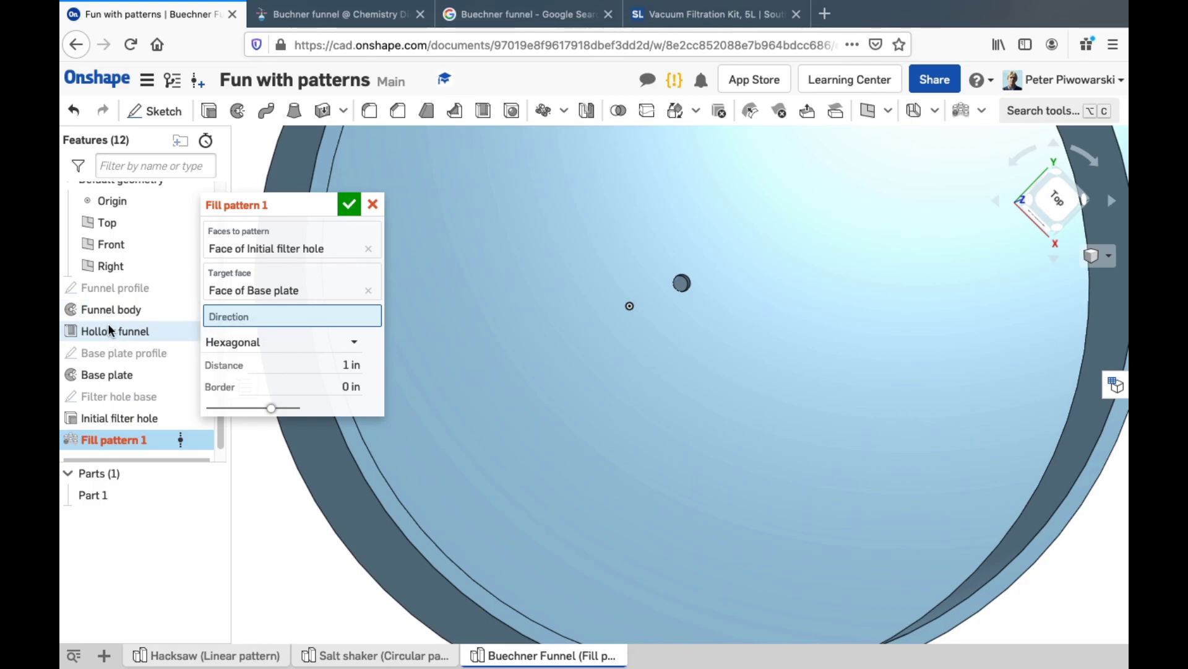
right_click_drag(397, 345, 513, 322)
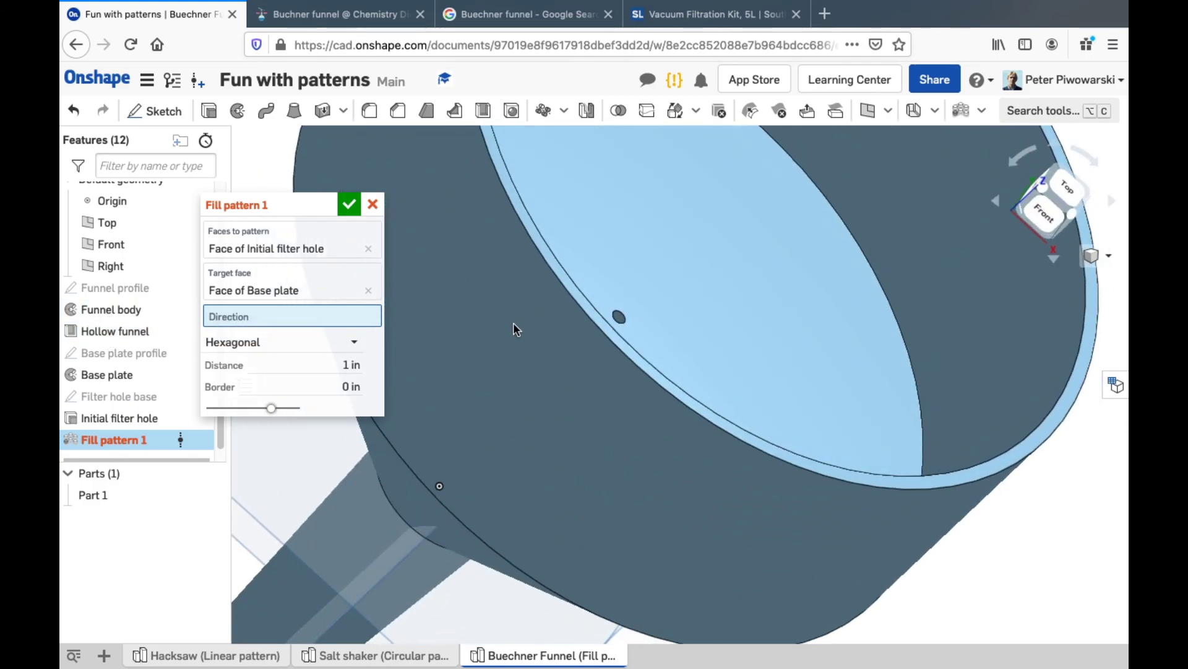
right_click(137, 296)
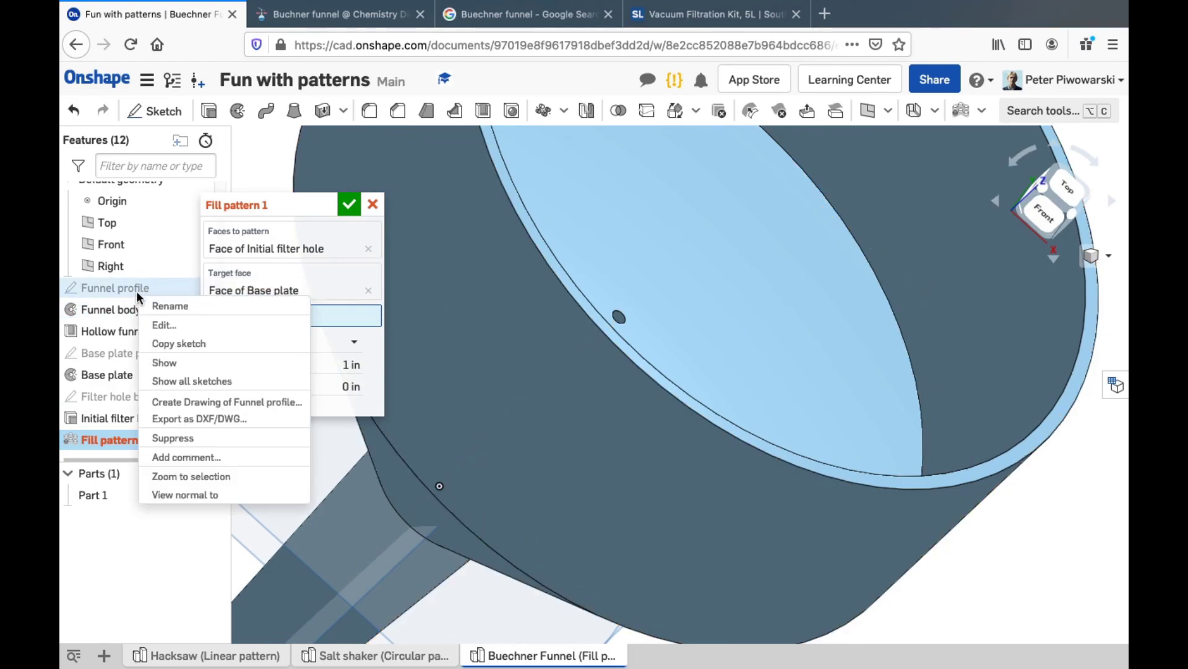
left_click(166, 364)
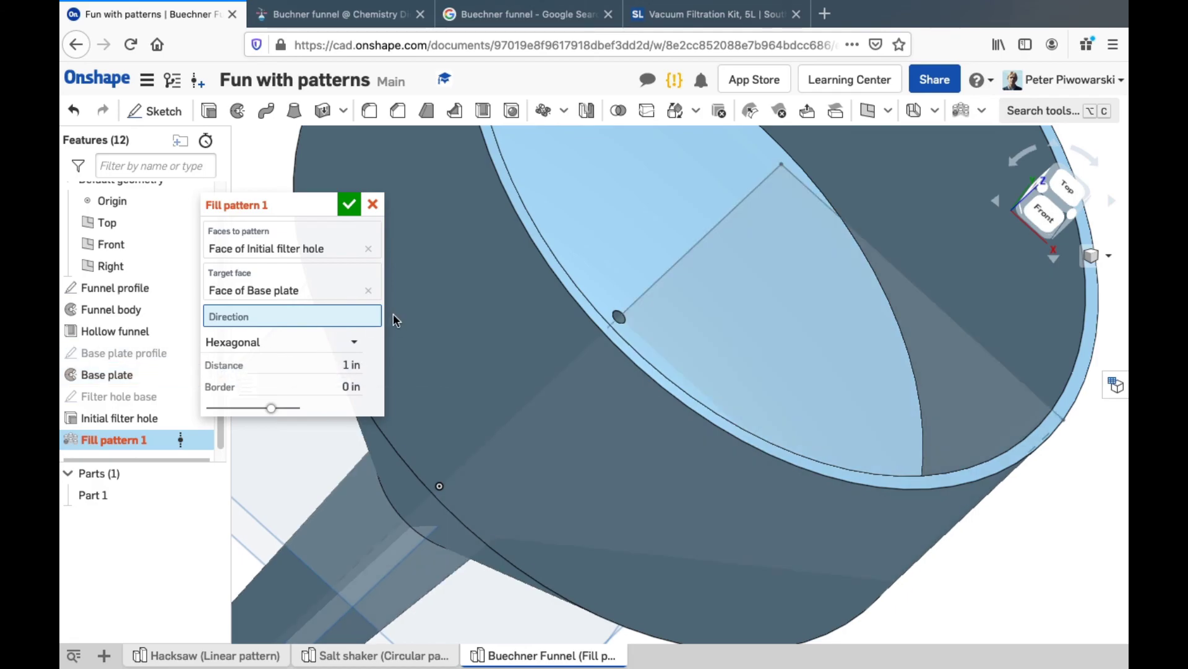
right_click_drag(722, 314, 712, 319)
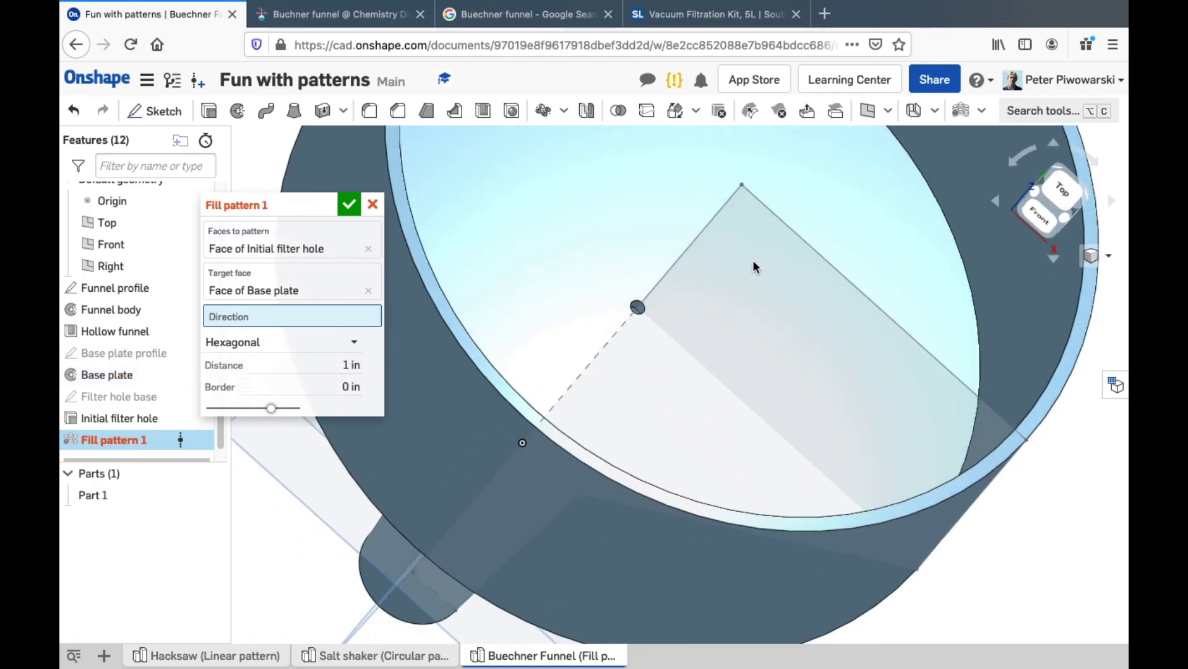
Set the fill pattern's direction to the straight edge of the Funnel profile sketch that runs from the centre axis to the rim
left_click(777, 222)
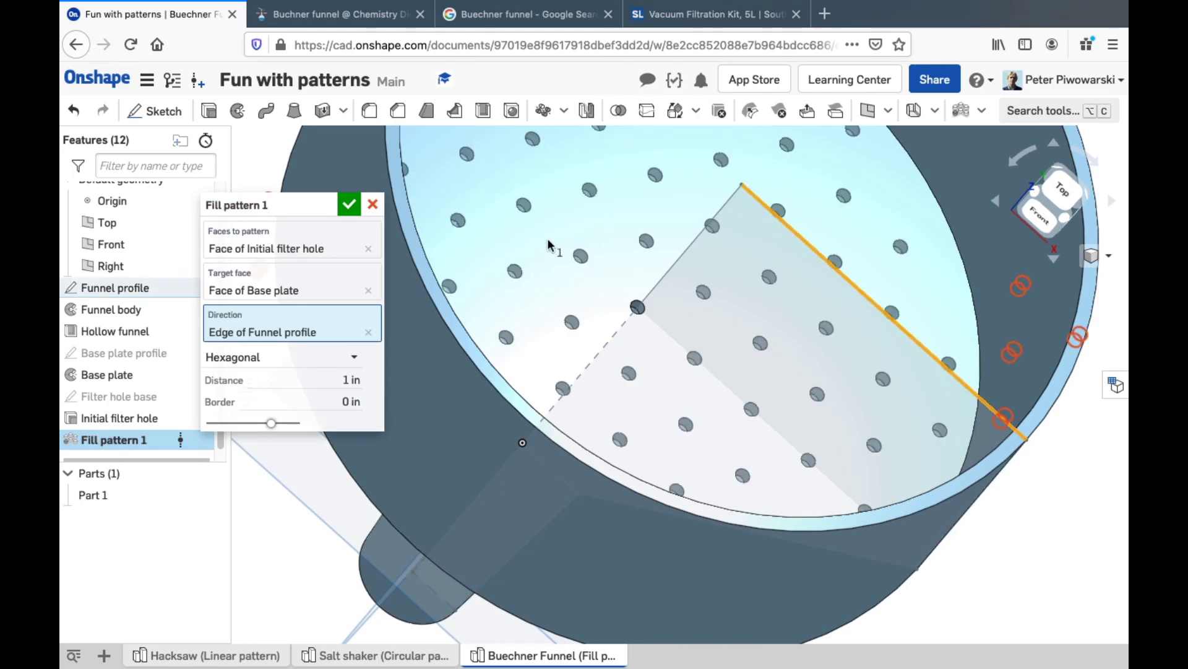
scroll(816, 247, "down", 3)
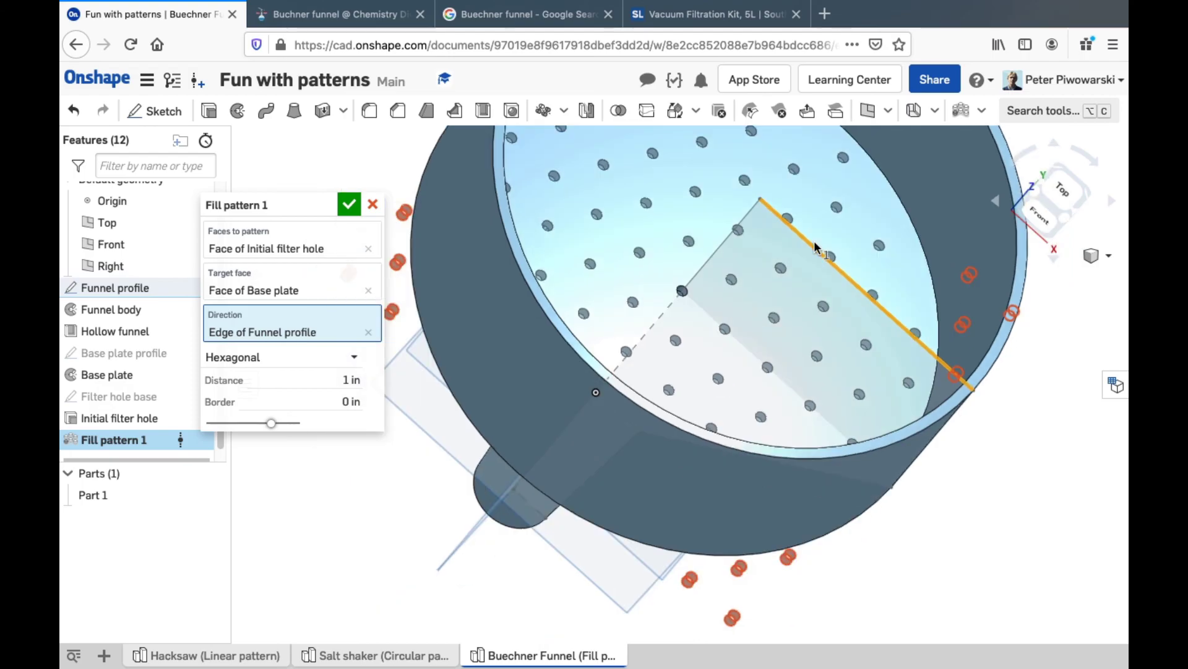
Examine the previewed hexagonal hole pattern on the base plate from above, from the side and from beneath the funnel
key("n")
right_click_drag(788, 261, 803, 238)
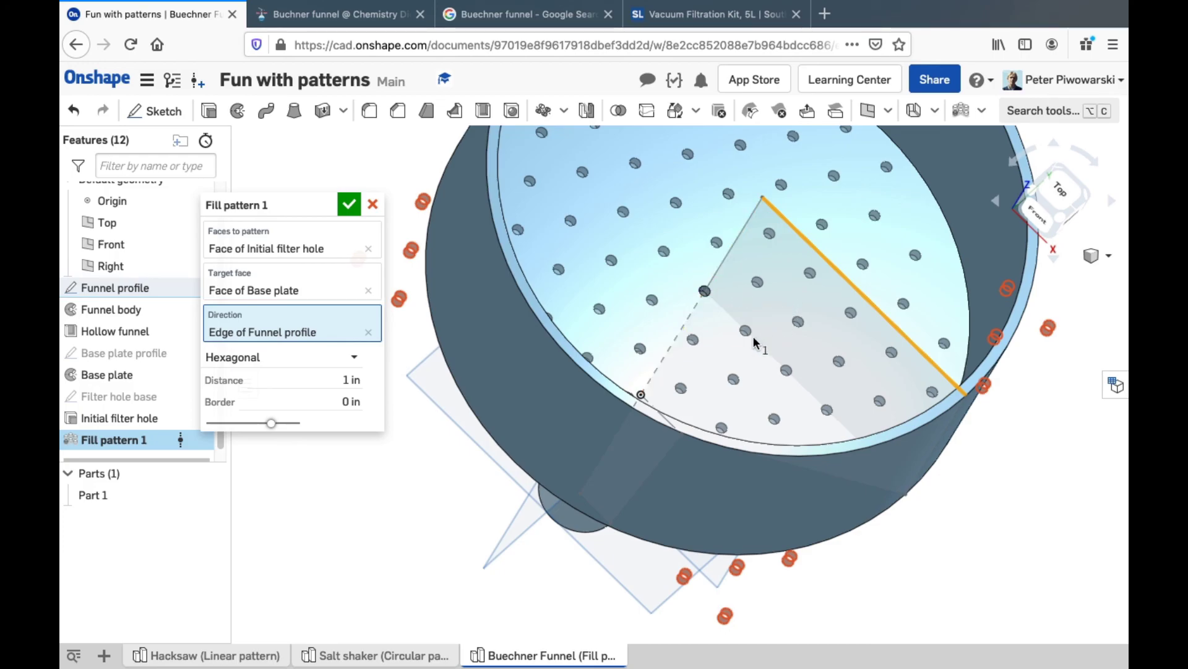
key("shift+7")
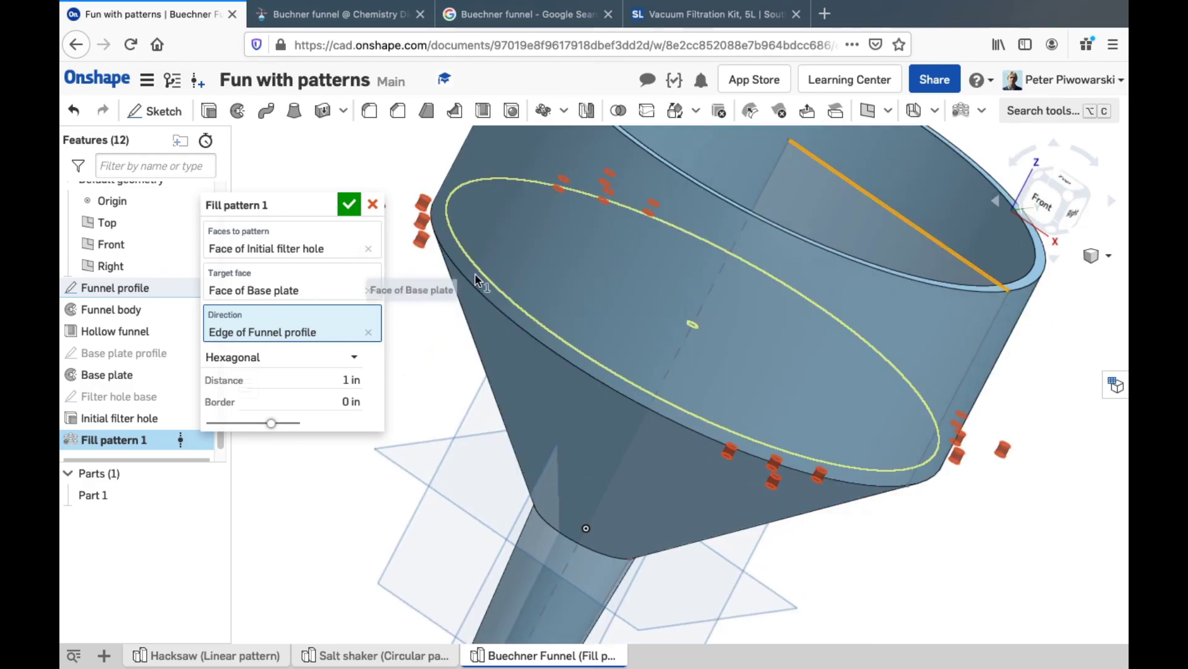
key("shift+6")
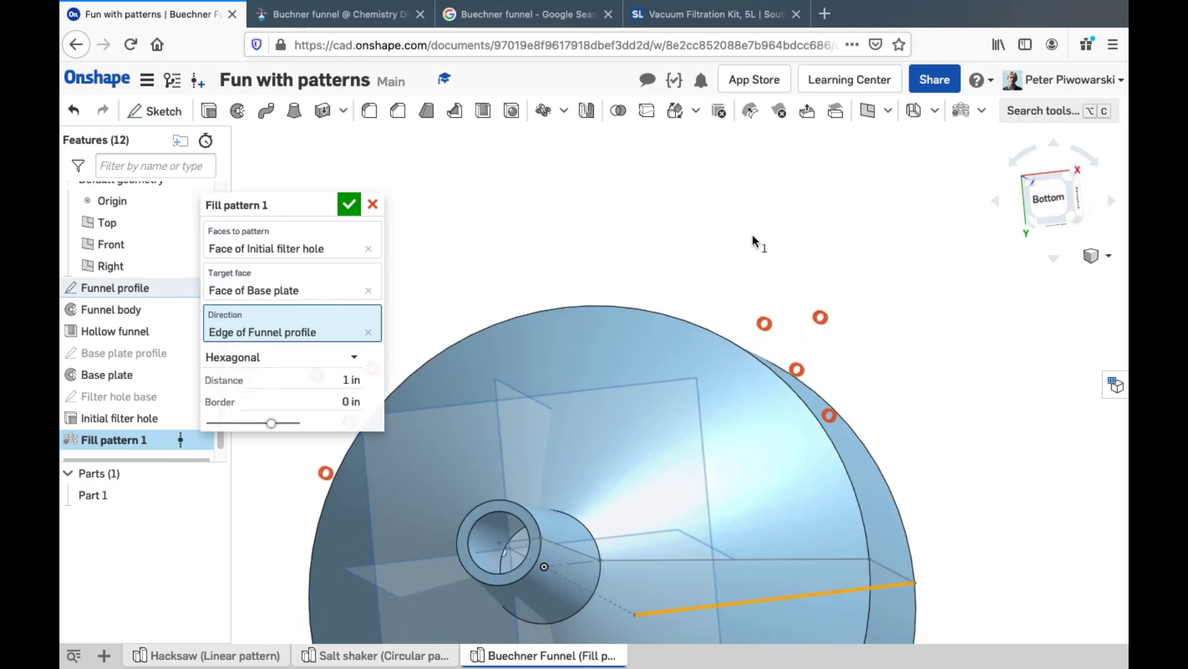
key("Up")
key("Up")
key("Up")
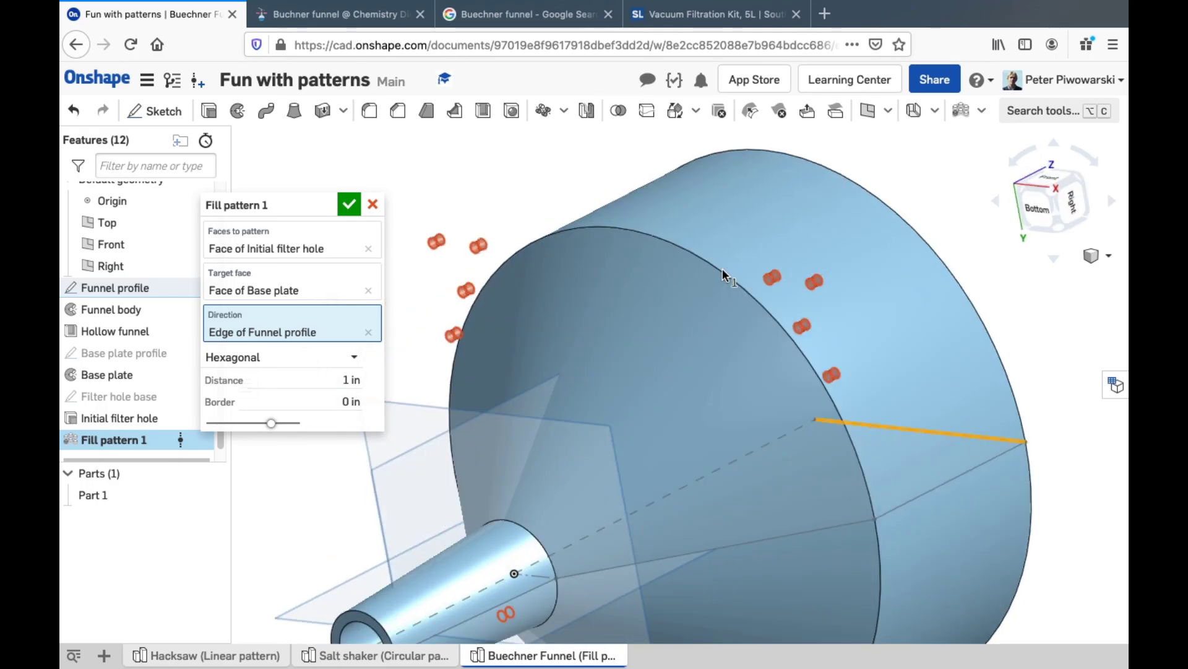
right_click_drag(722, 269, 630, 356)
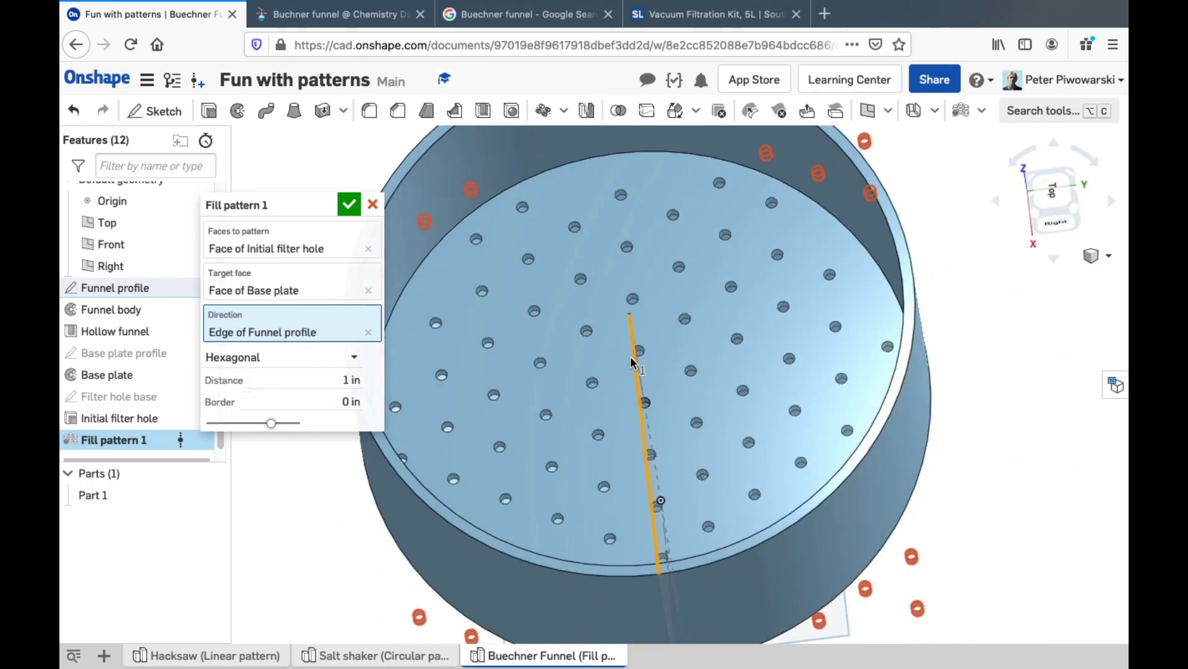
scroll(630, 355, "down", 2)
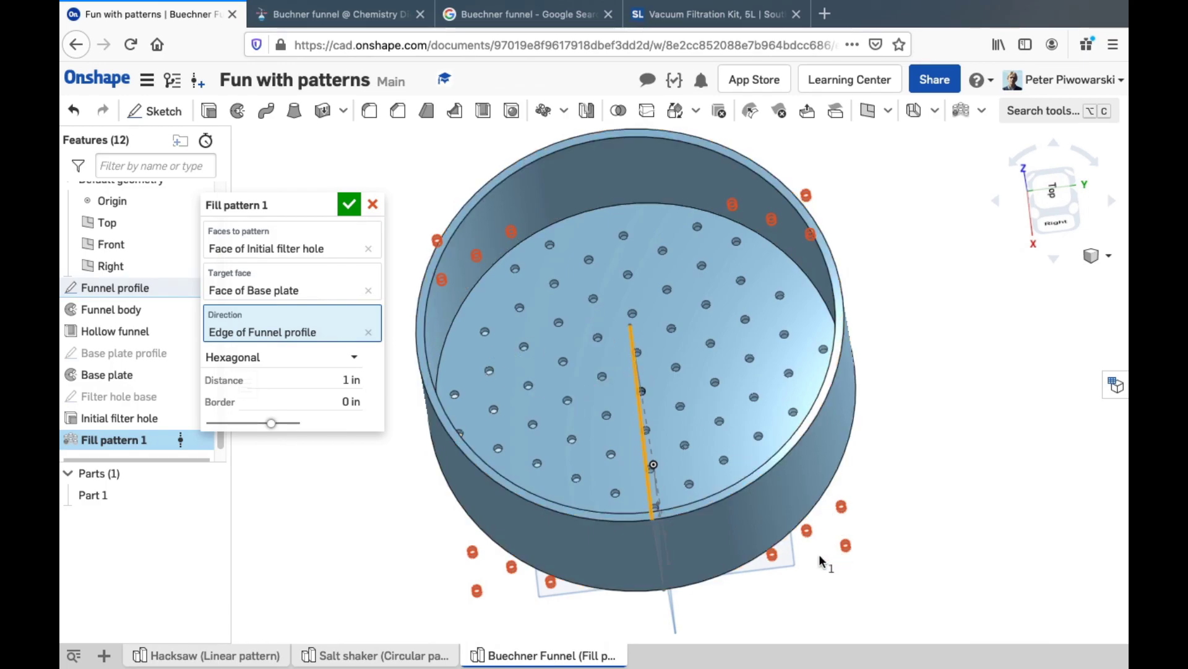
Set the fill pattern's distance between holes to 0.5 in
left_click(334, 376)
key("BackSpace")
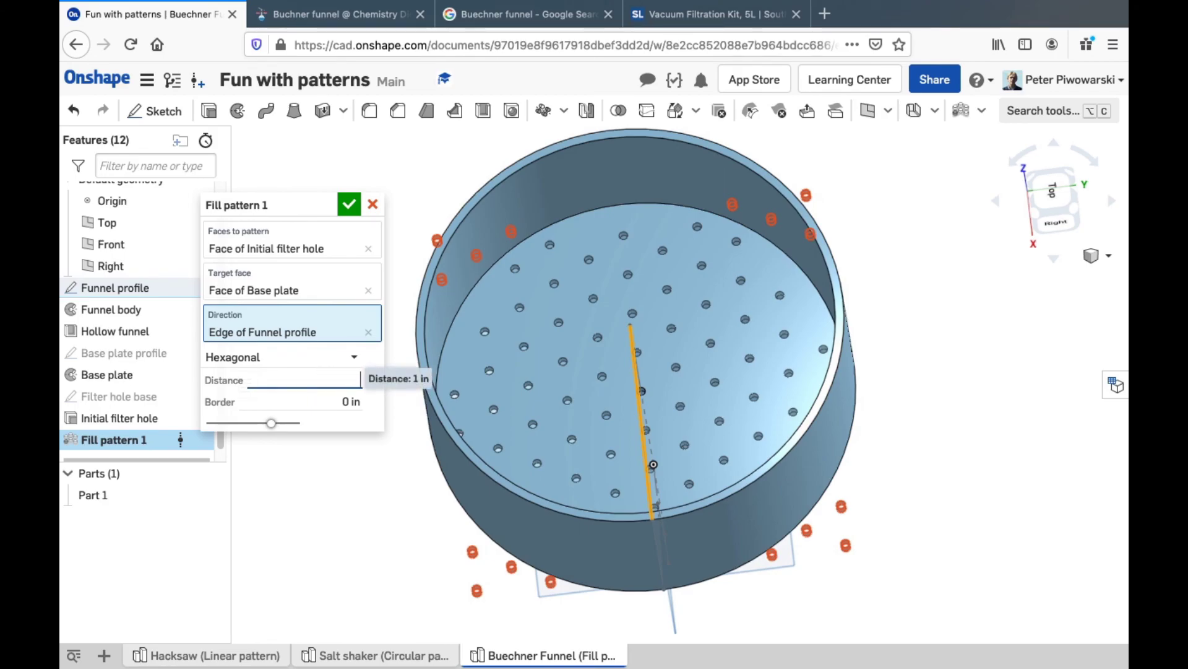
type("0.5 in")
key("Return")
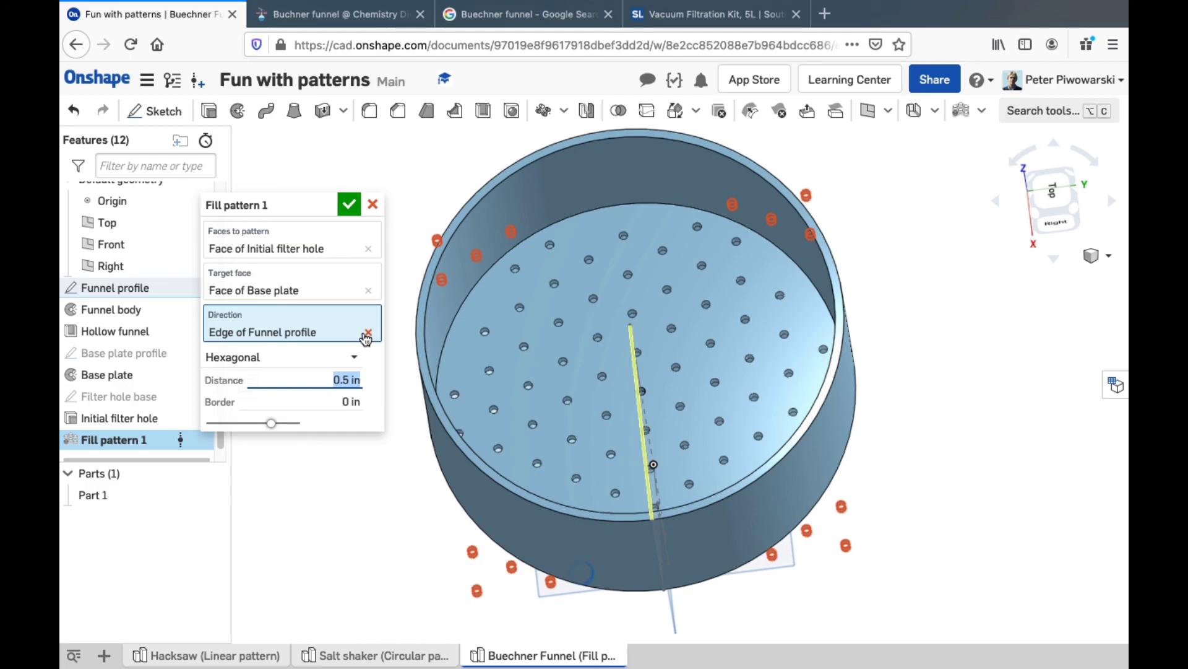
mouse_move(667, 362)
right_mouse_down()
mouse_move(669, 411)
mouse_move(669, 362)
mouse_move(647, 368)
right_mouse_up()
Name the fill pattern feature "Filter holes" and accept it
left_click(320, 205)
type("F")
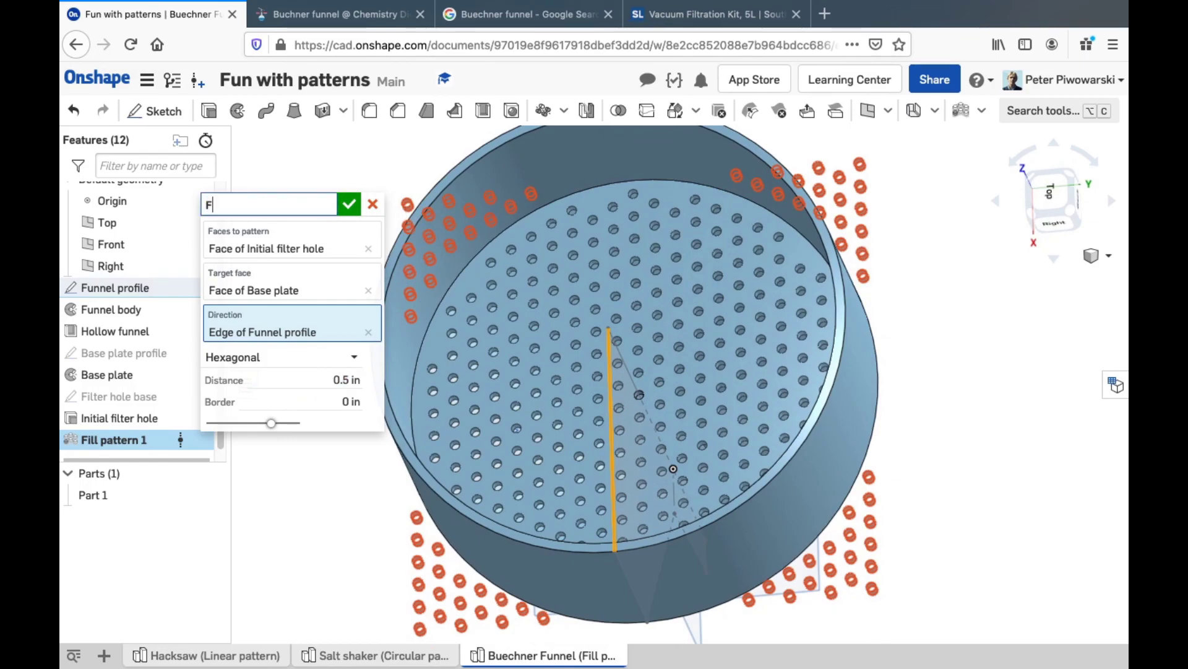
type("ilter holes")
key("Return")
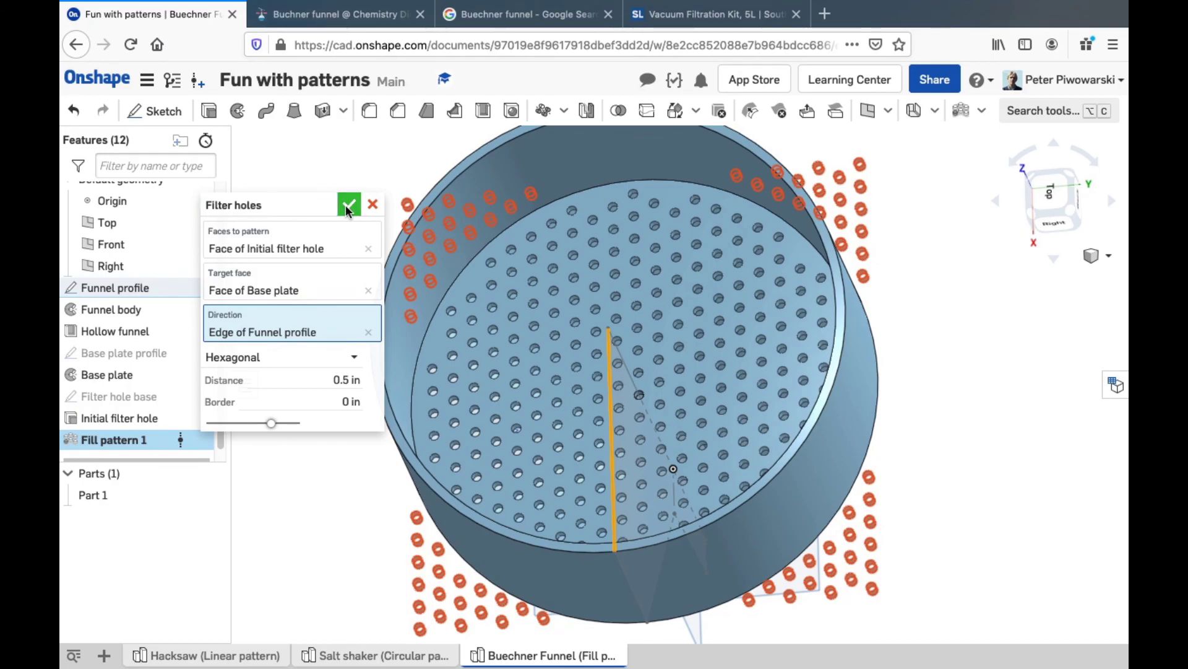
left_click(348, 207)
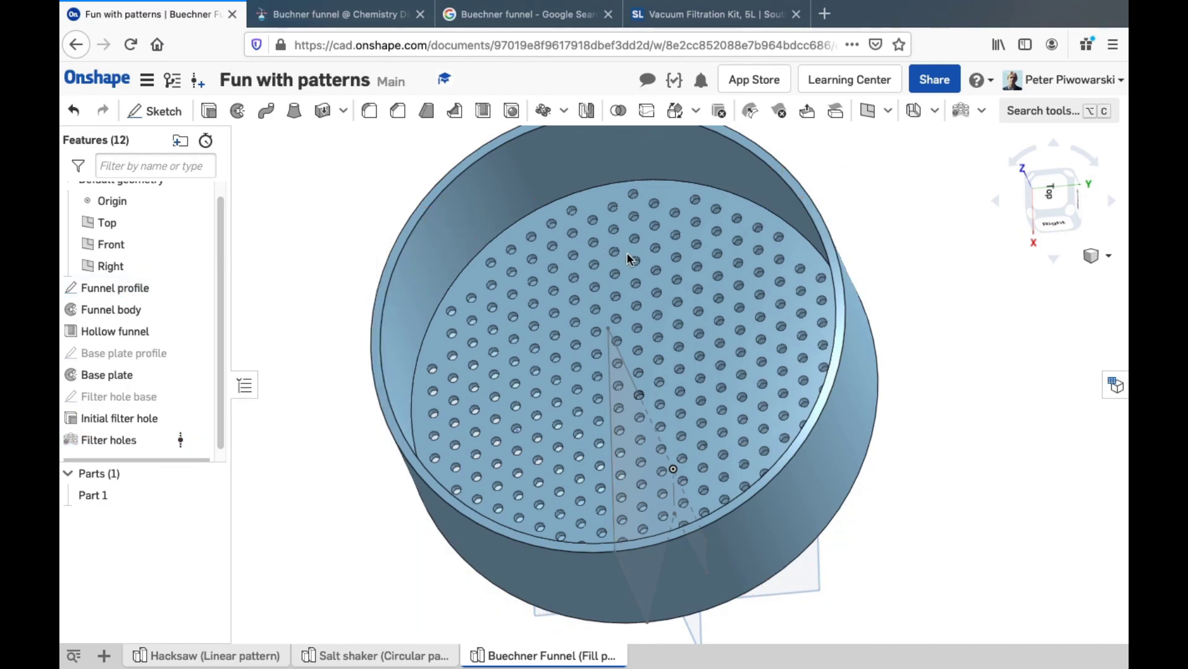
Examine the finished funnel with its patterned filter holes from the side and as a whole
key("shift+Up")
right_click_drag(649, 318, 654, 243)
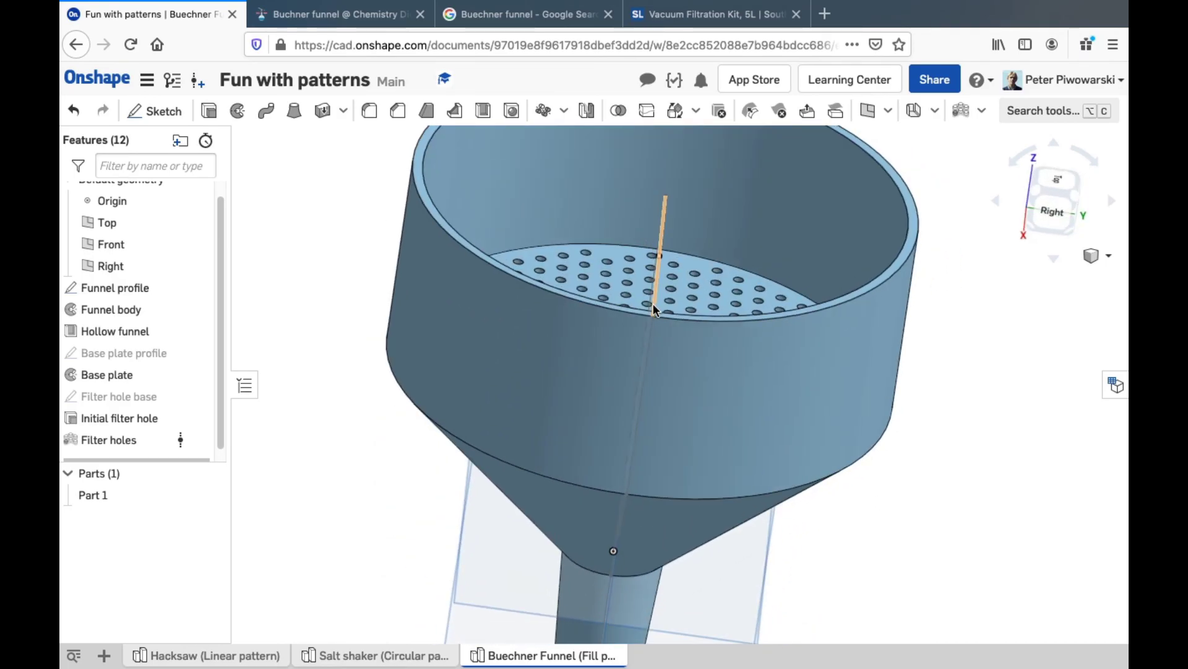
scroll(722, 369, "down", 5)
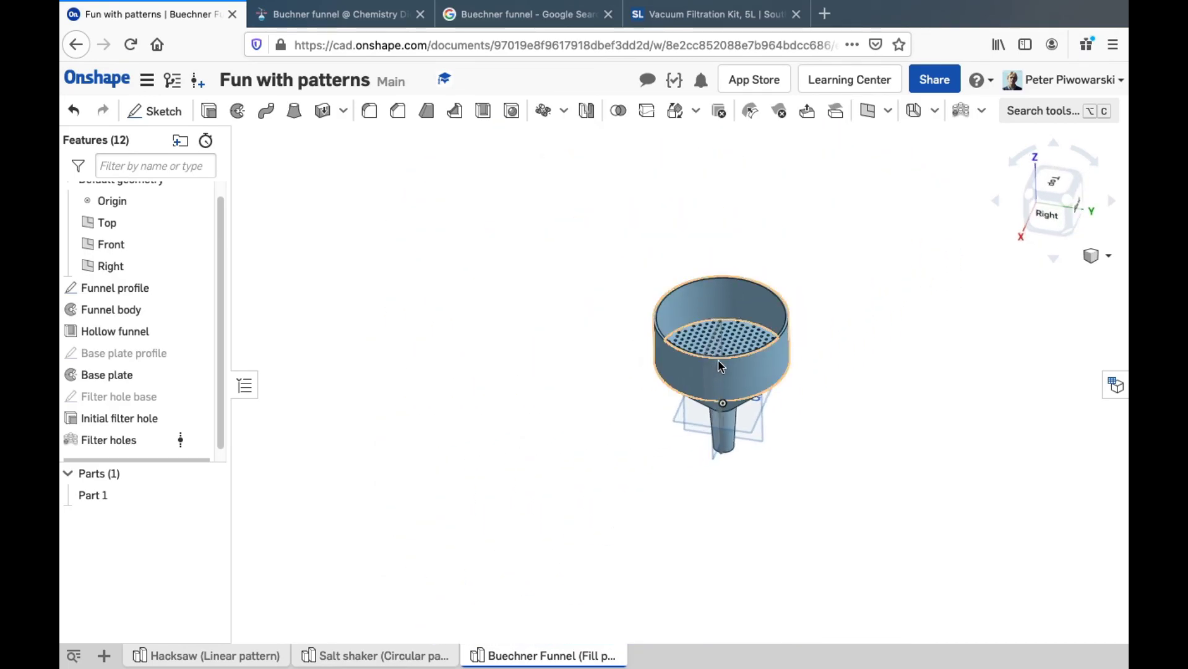
scroll(743, 349, "up", 5)
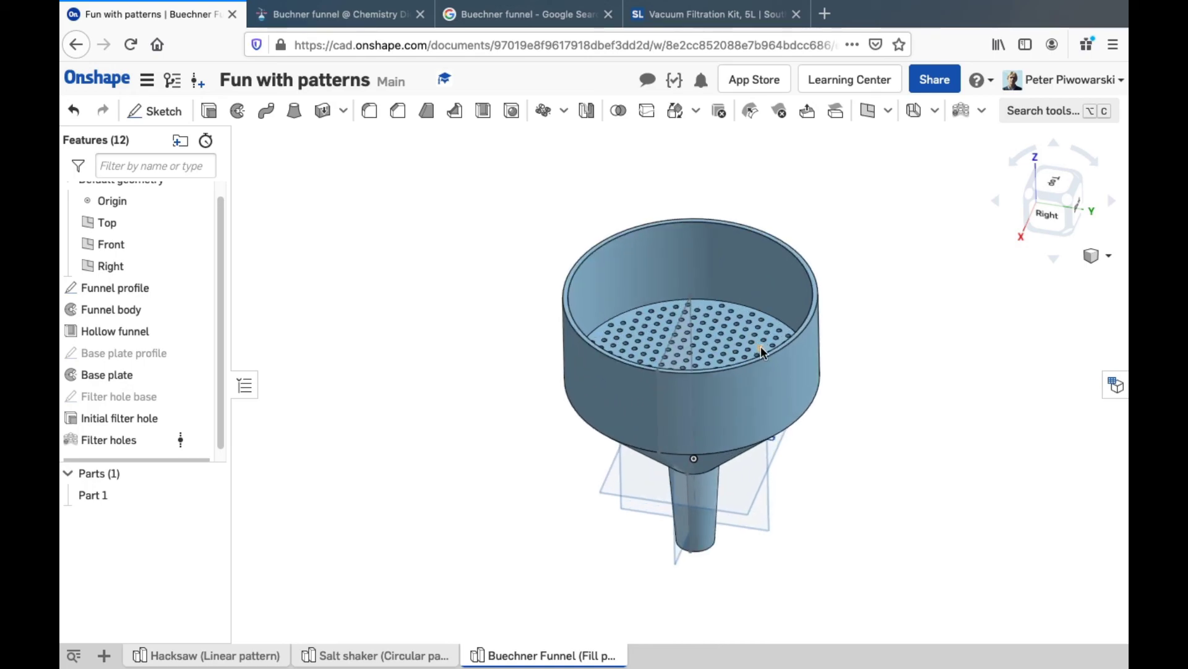
scroll(760, 347, "up", 1)
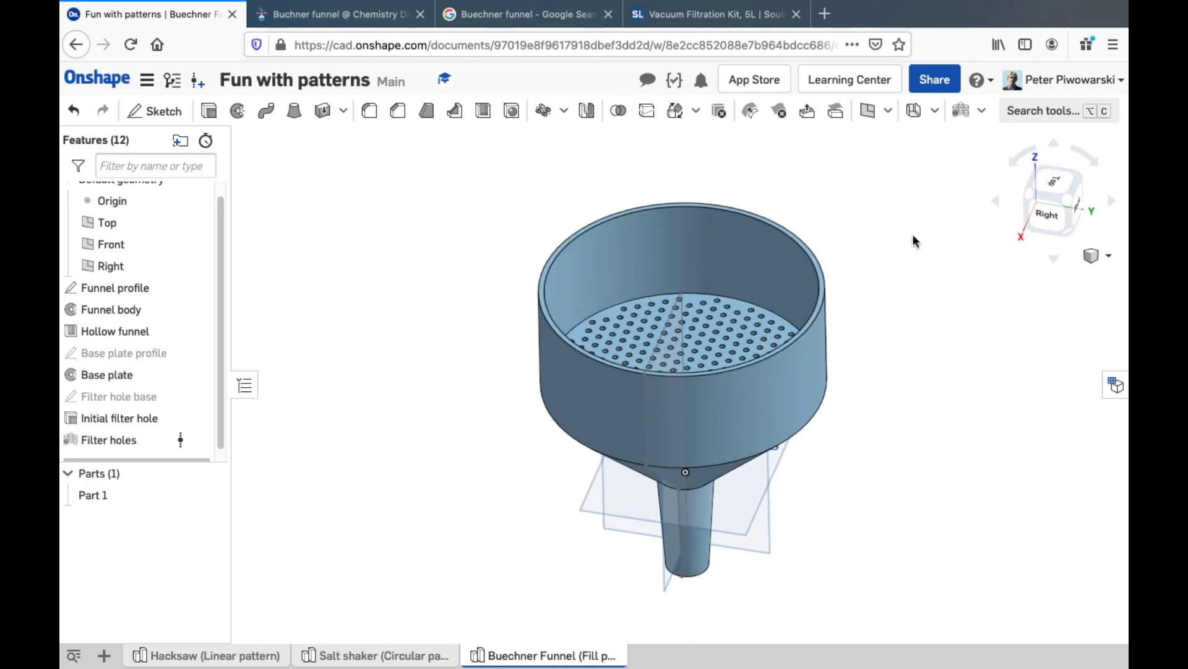